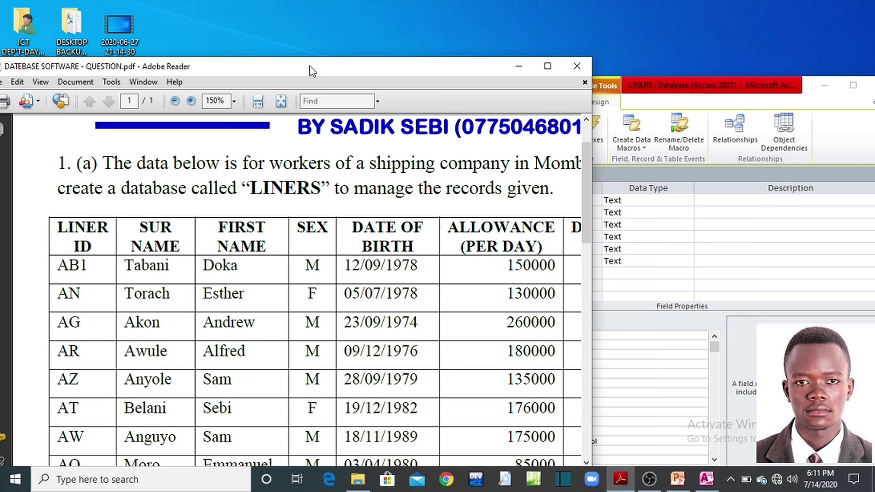
Arrange the Access table design beside the question PDF
{"action": "left_click_drag", "start_coordinate": [261, 442], "coordinate": [423, 450]}
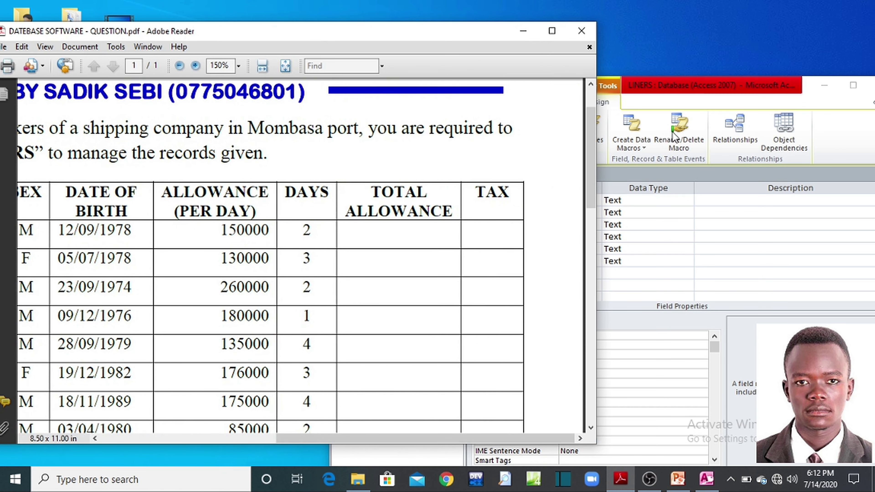
{"action": "left_click", "coordinate": [672, 90]}
{"action": "left_click_drag", "start_coordinate": [673, 91], "coordinate": [773, 93]}
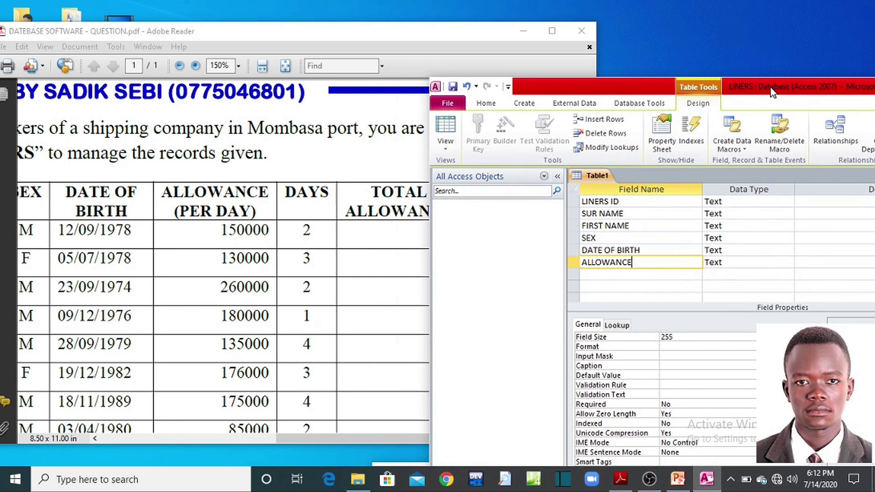
{"action": "left_click", "coordinate": [480, 41]}
{"action": "left_click_drag", "start_coordinate": [656, 90], "coordinate": [732, 50]}
Rename ALLOWANCE to ALLOWANCE (PER DAY), then enter DAYS, TOTAL ALLOWANCE and TAX as new field names
{"action": "left_click", "coordinate": [686, 236]}
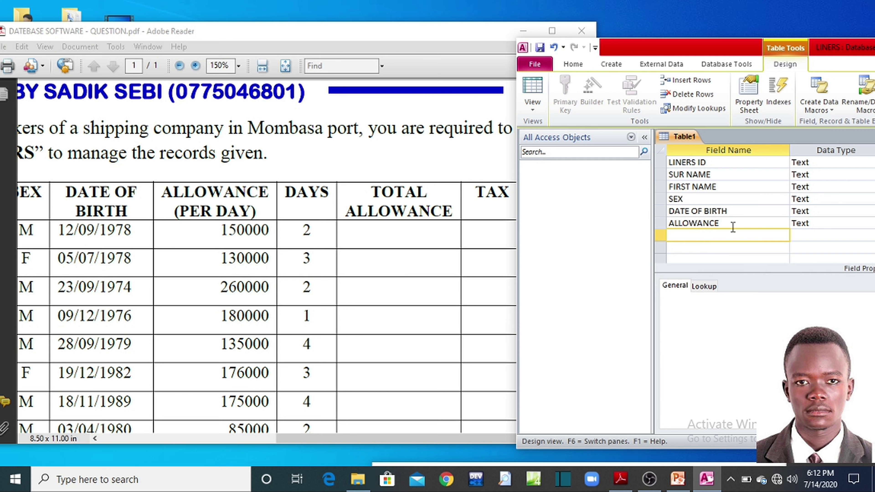
{"action": "left_click", "coordinate": [726, 222]}
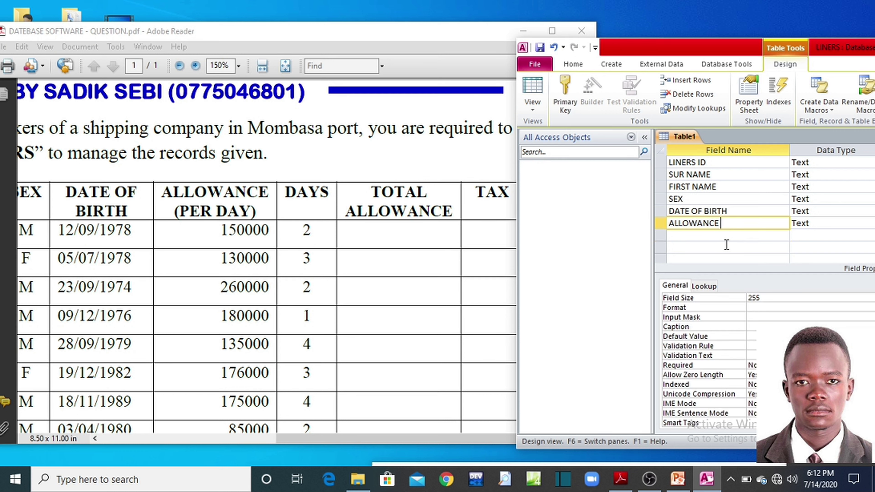
{"action": "type", "text": "(PER DAY"}
{"action": "left_click", "coordinate": [726, 234]}
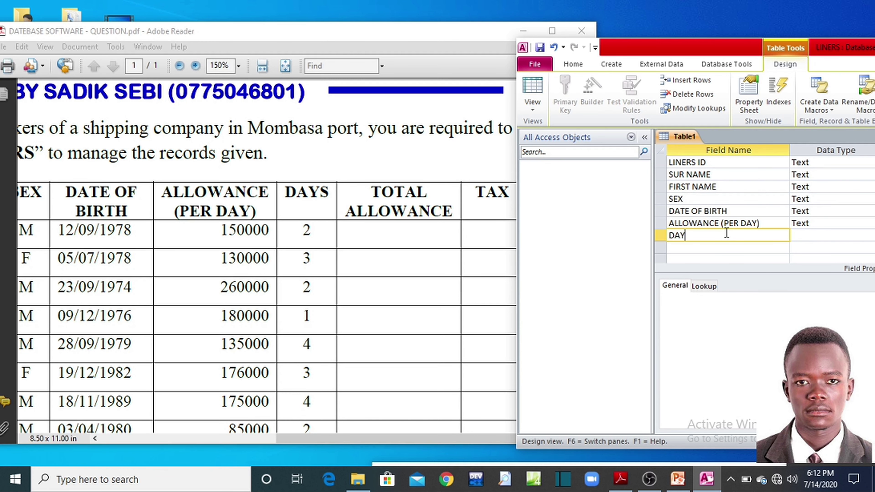
{"action": "left_click", "coordinate": [721, 249]}
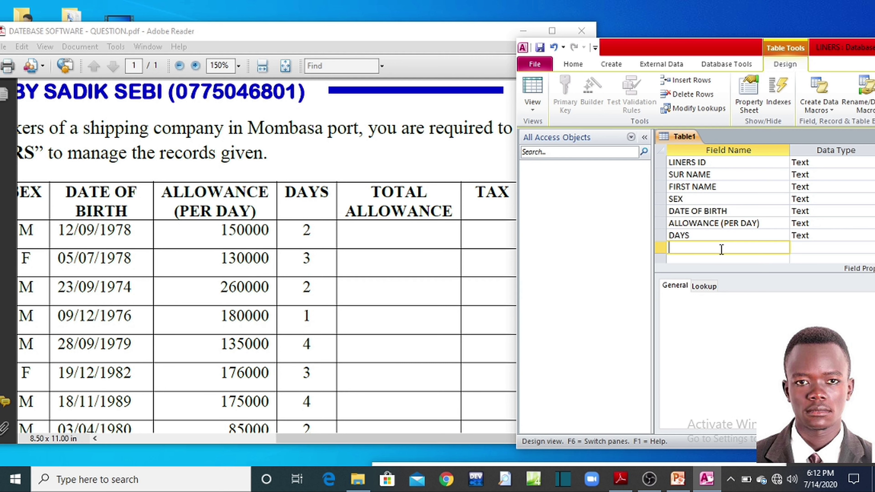
{"action": "type", "text": "TOTAL ALLOWANCE"}
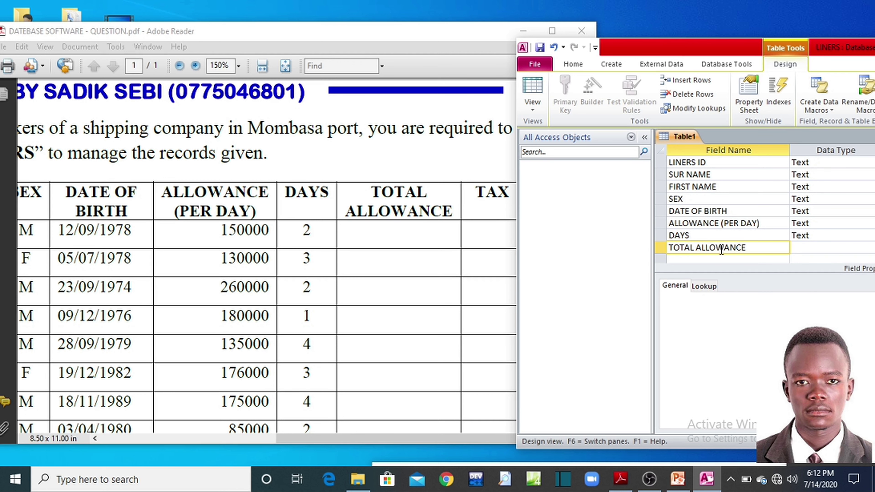
{"action": "left_click", "coordinate": [720, 262]}
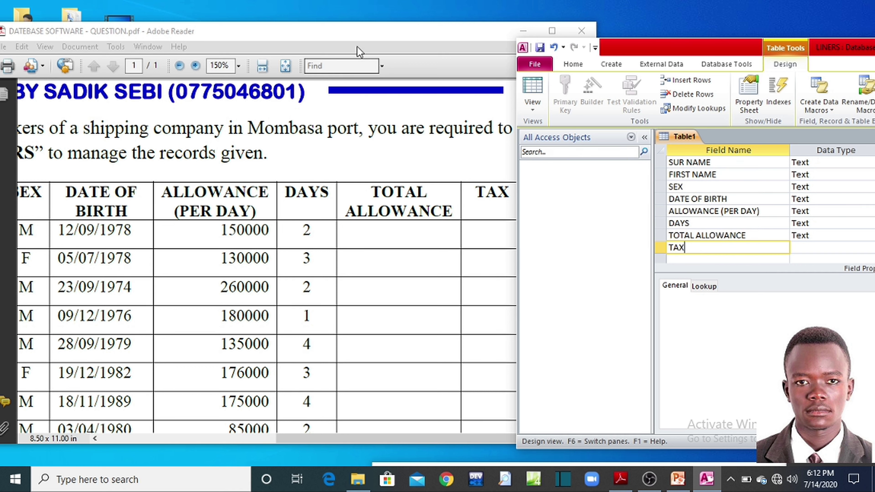
{"action": "left_click", "coordinate": [365, 35]}
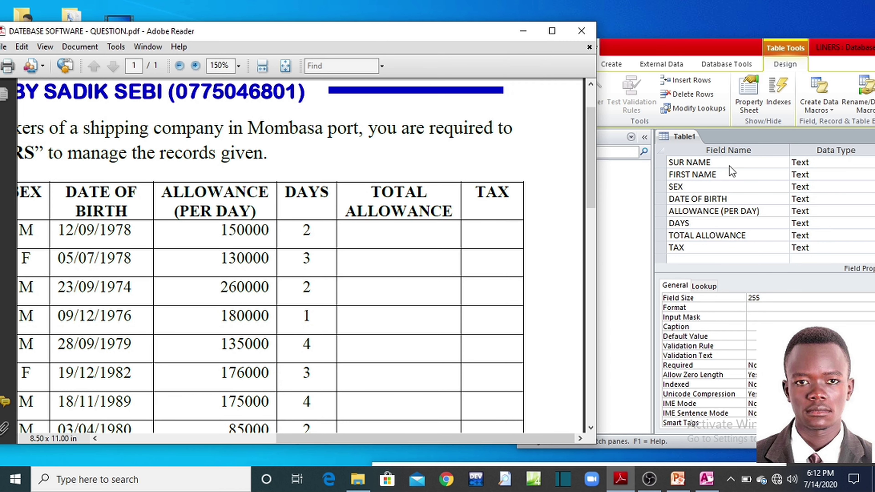
Check the nine fields, LINERS ID to TAX, against the PDF columns, then maximize Access
{"action": "double_click", "coordinate": [711, 49]}
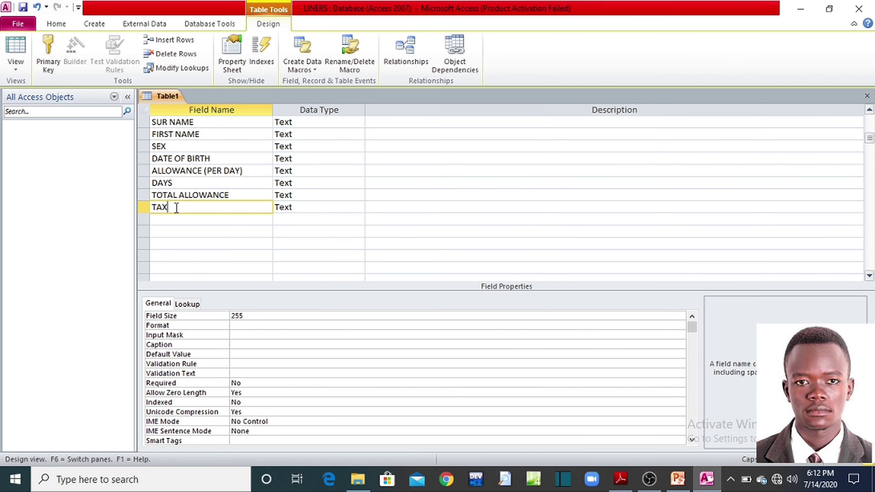
{"action": "scroll", "coordinate": [256, 162], "scroll_direction": "up", "scroll_amount": 1}
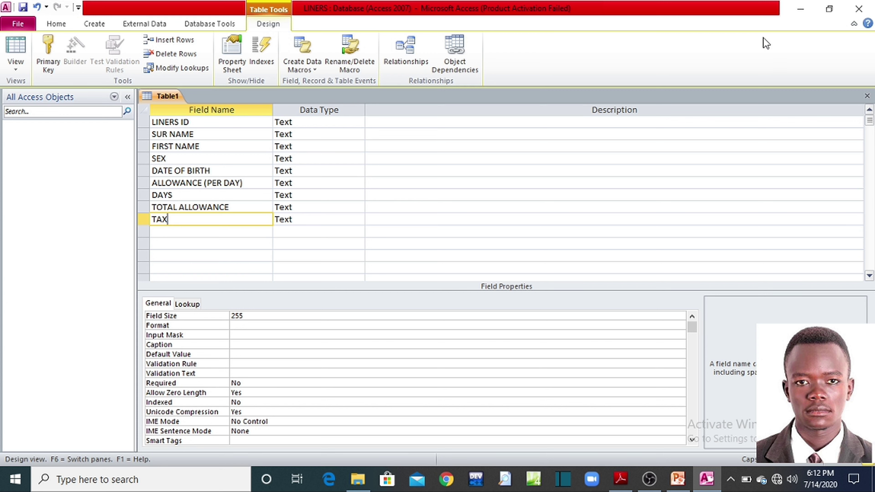
{"action": "left_click", "coordinate": [829, 9]}
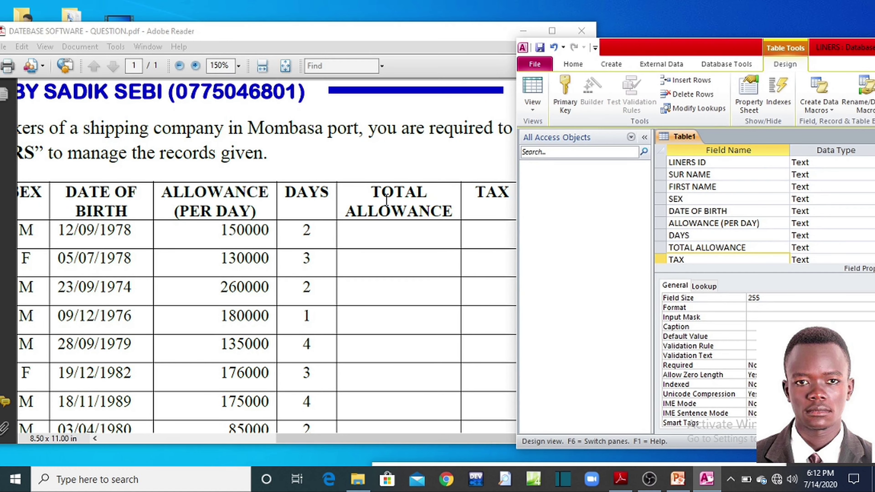
{"action": "left_click_drag", "start_coordinate": [385, 441], "coordinate": [221, 445]}
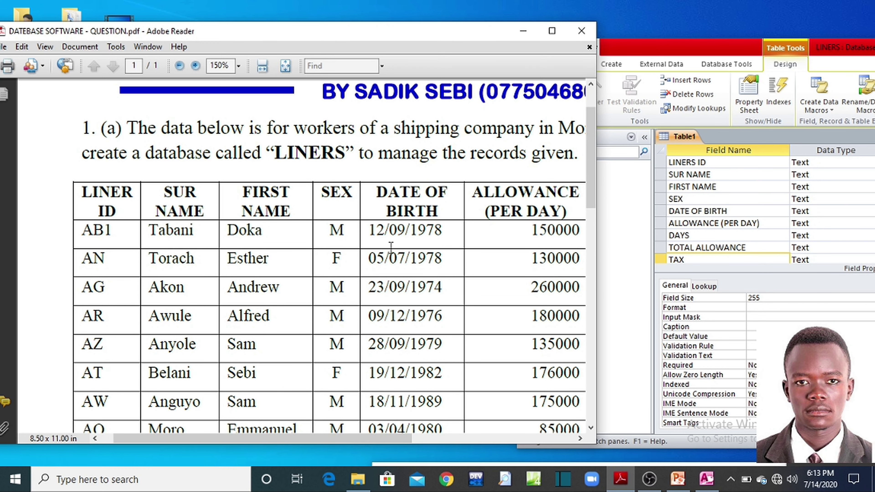
{"action": "left_click_drag", "start_coordinate": [420, 438], "coordinate": [486, 440]}
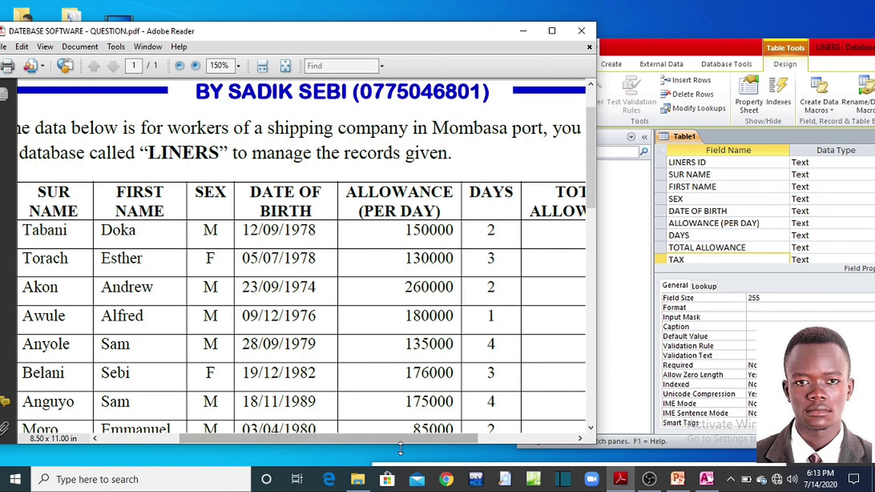
{"action": "left_click_drag", "start_coordinate": [403, 440], "coordinate": [497, 439]}
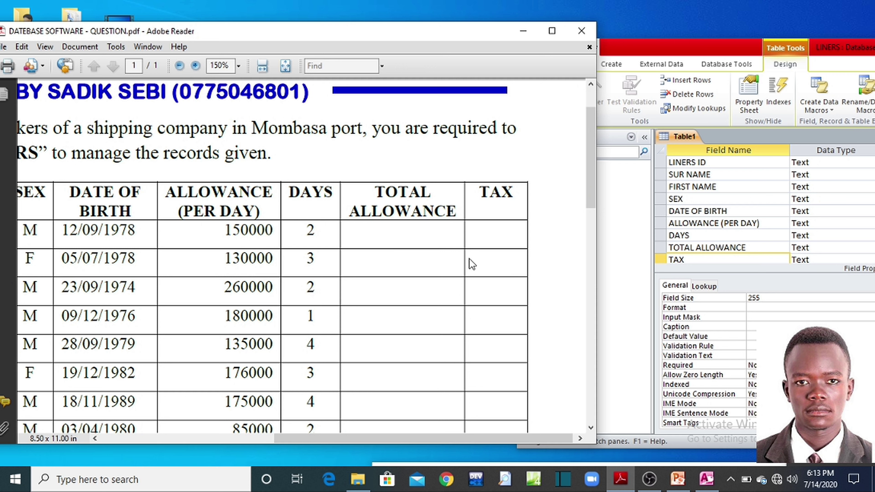
{"action": "double_click", "coordinate": [734, 44]}
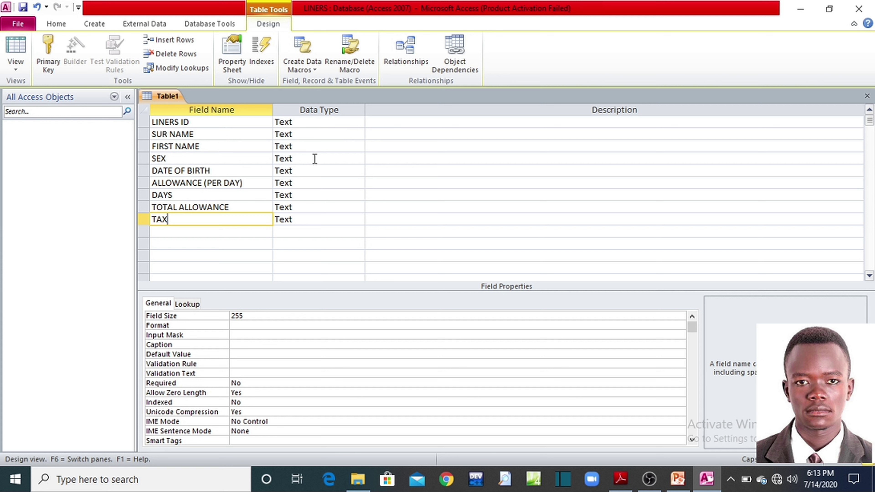
Make DATE OF BIRTH a Date/Time field and ALLOWANCE (PER DAY) a Currency field
{"action": "left_click", "coordinate": [315, 171]}
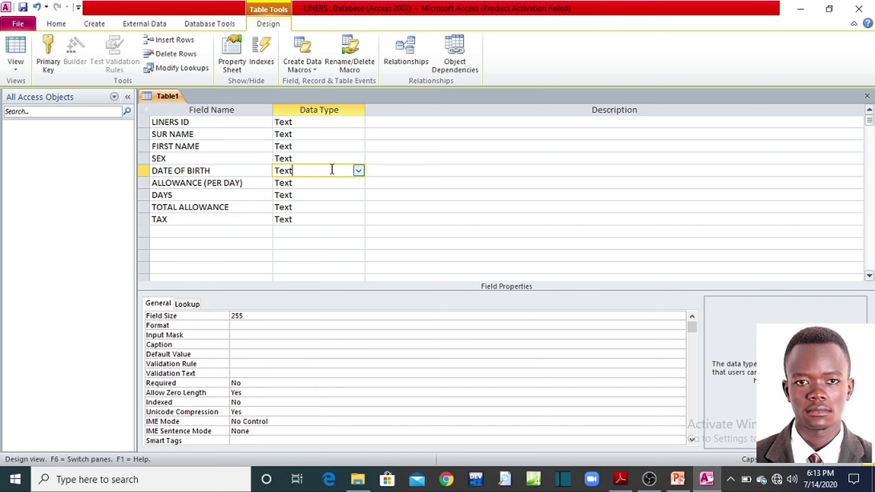
{"action": "left_click", "coordinate": [358, 171]}
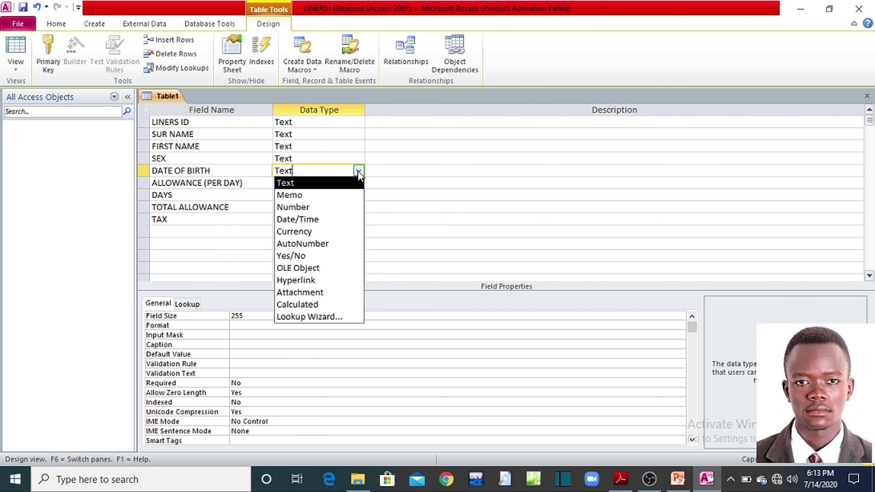
{"action": "left_click", "coordinate": [301, 221]}
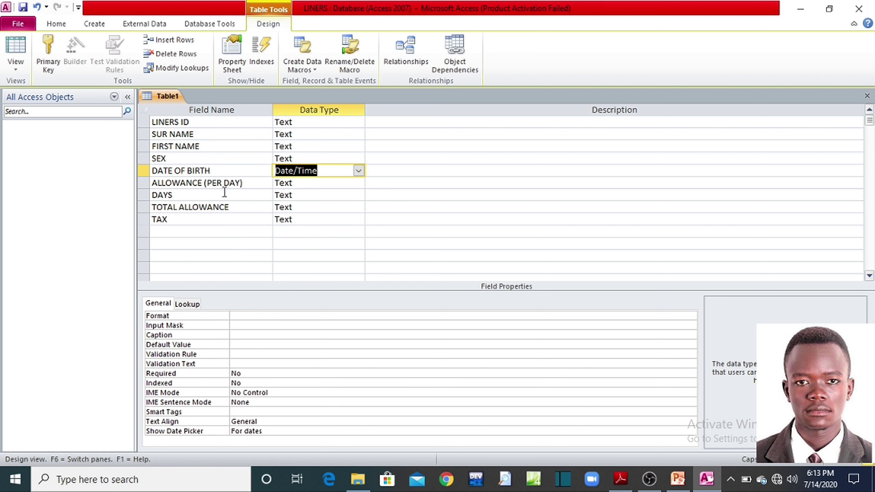
{"action": "left_click", "coordinate": [294, 183]}
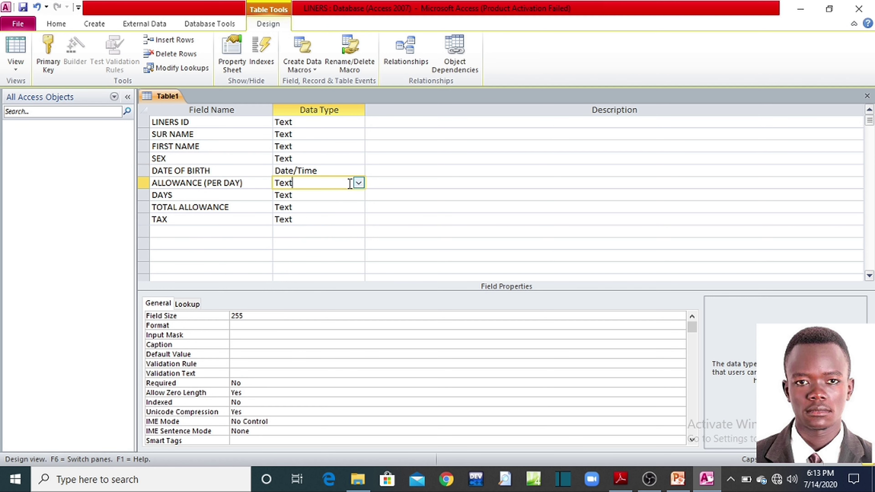
{"action": "left_click", "coordinate": [357, 183]}
{"action": "left_click", "coordinate": [311, 244]}
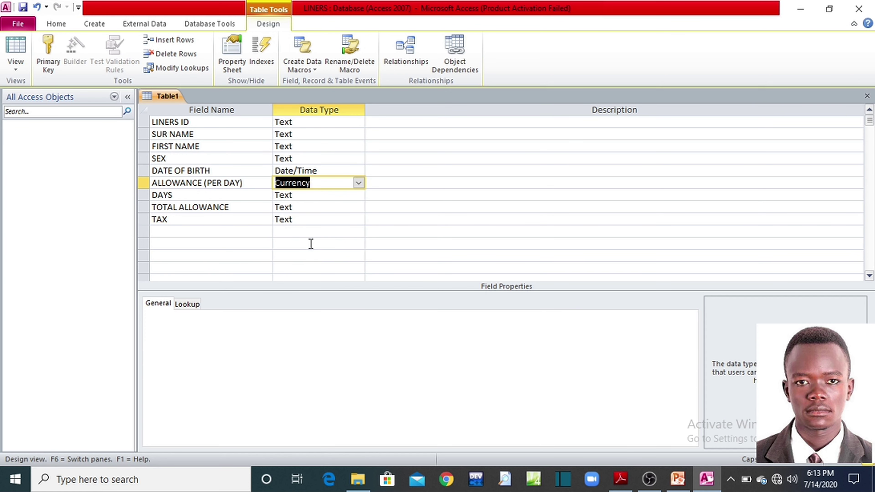
Set DAYS to Number, and TOTAL ALLOWANCE and TAX to Currency
{"action": "left_click", "coordinate": [230, 195]}
{"action": "left_click", "coordinate": [303, 195]}
{"action": "left_click", "coordinate": [358, 195]}
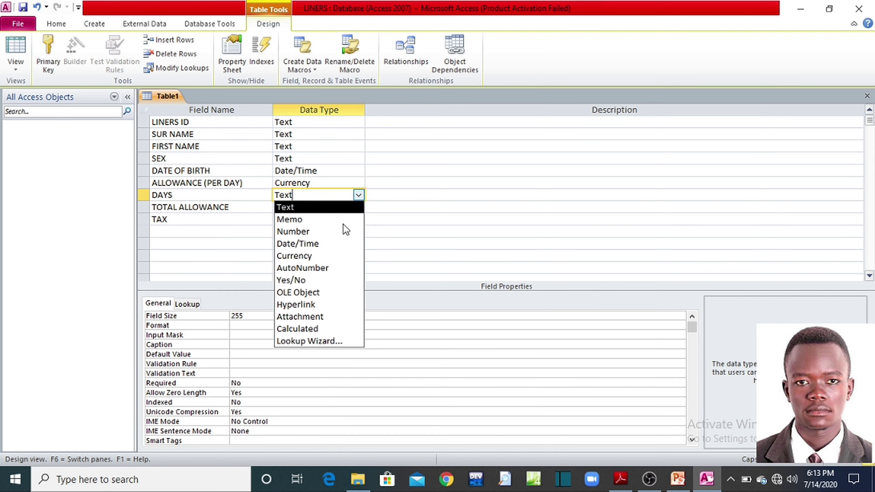
{"action": "left_click", "coordinate": [318, 230]}
{"action": "left_click", "coordinate": [248, 208]}
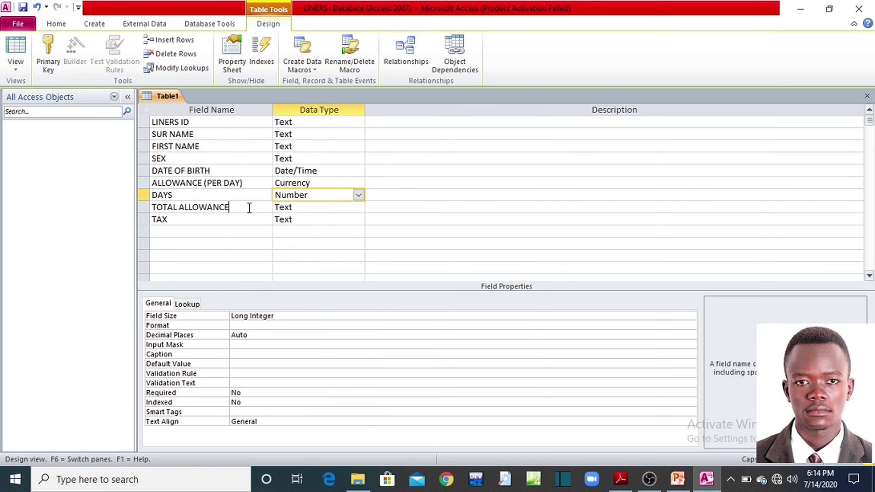
{"action": "left_click", "coordinate": [342, 209]}
{"action": "left_click", "coordinate": [359, 207]}
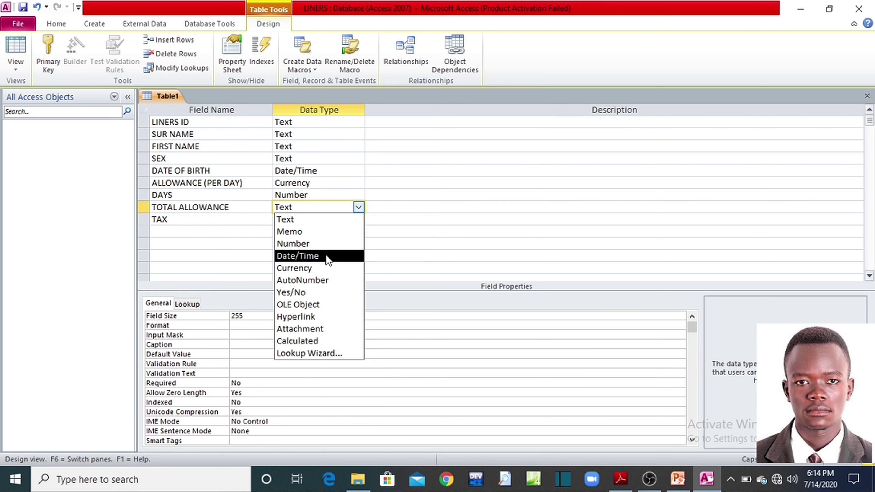
{"action": "left_click", "coordinate": [318, 267]}
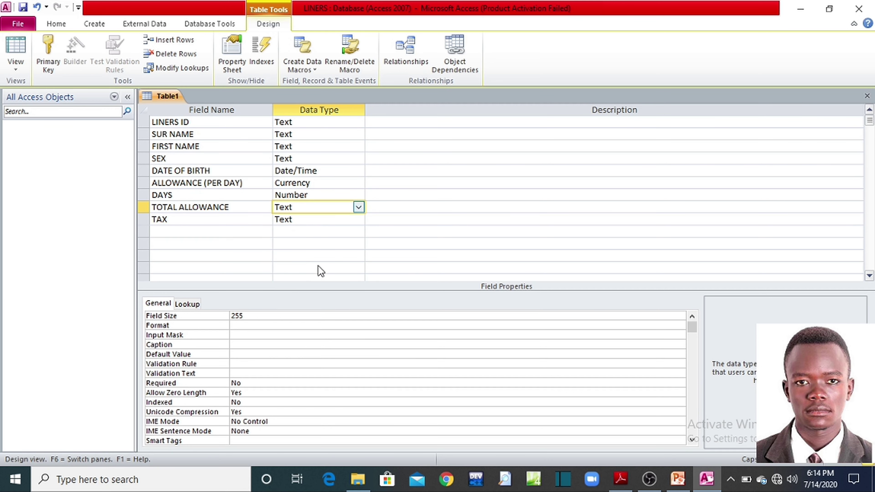
{"action": "left_click", "coordinate": [250, 220]}
{"action": "left_click", "coordinate": [344, 218]}
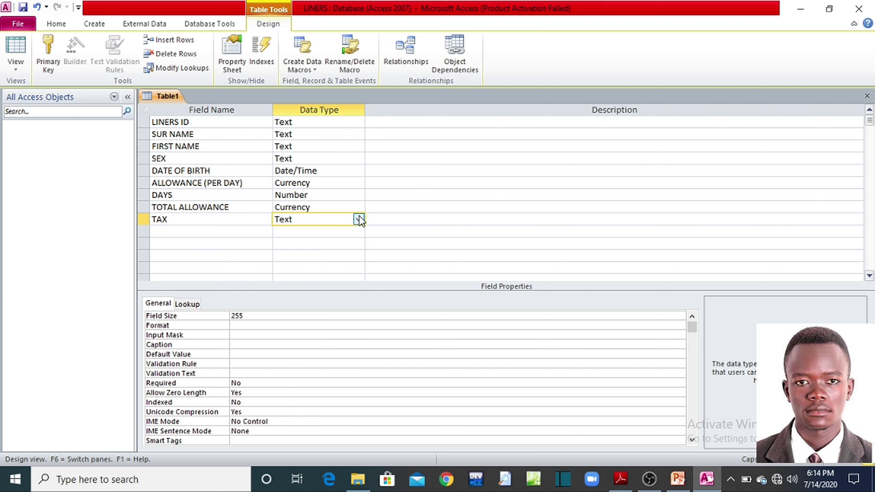
{"action": "left_click", "coordinate": [358, 219]}
{"action": "left_click", "coordinate": [308, 279]}
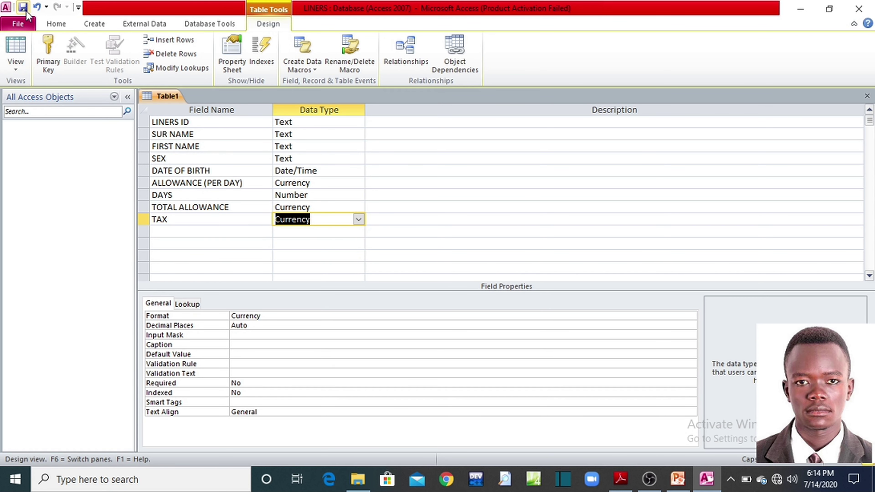
Start saving the table design and look up the required table name in the question PDF
{"action": "left_click", "coordinate": [20, 23]}
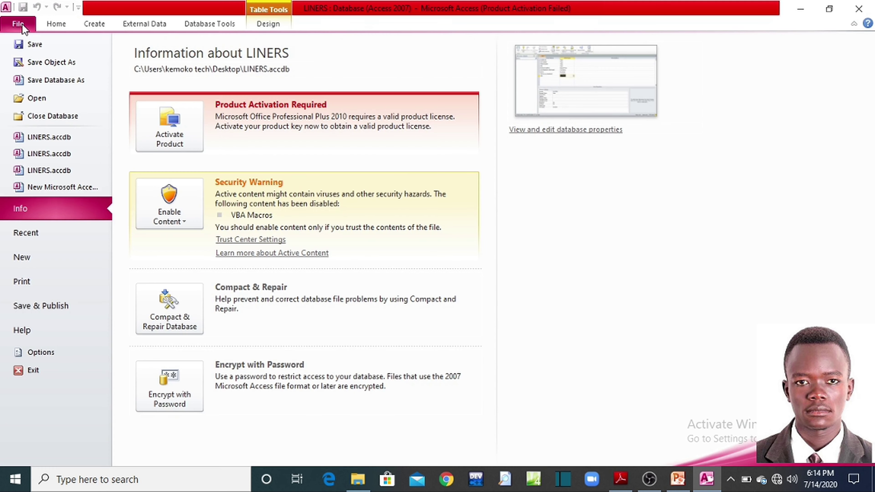
{"action": "left_click", "coordinate": [25, 43]}
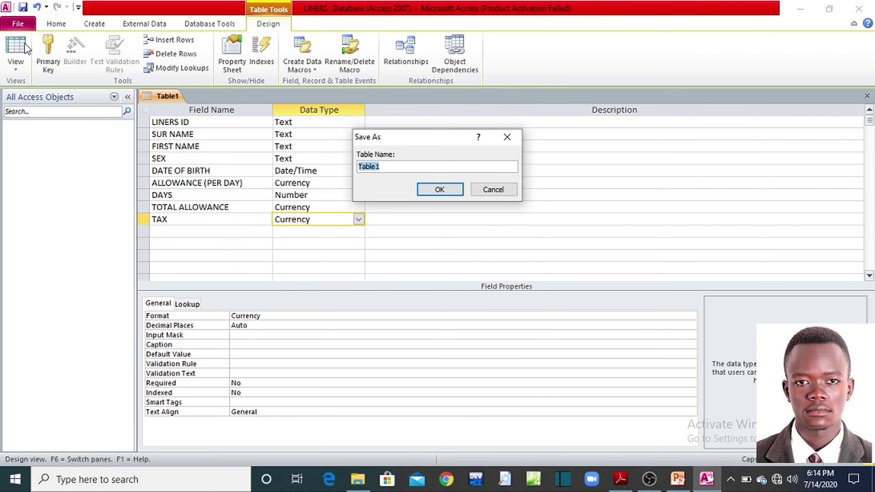
{"action": "left_click_drag", "start_coordinate": [425, 139], "coordinate": [455, 178]}
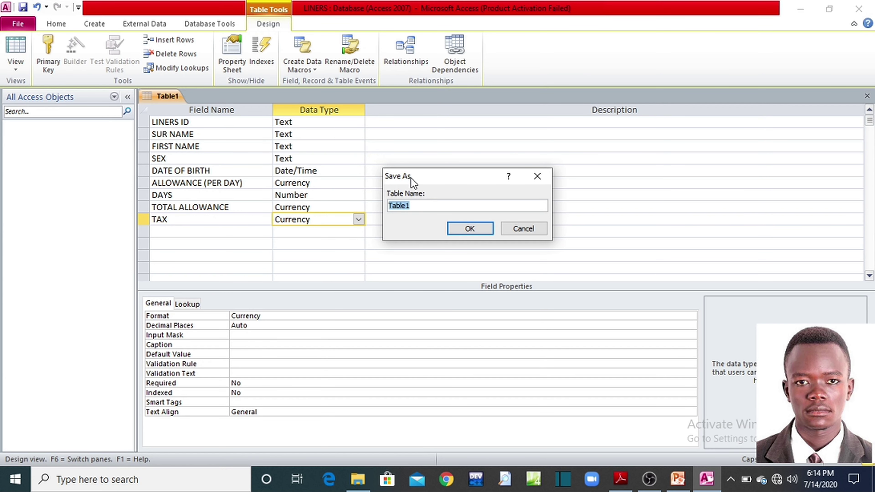
{"action": "left_click", "coordinate": [620, 479]}
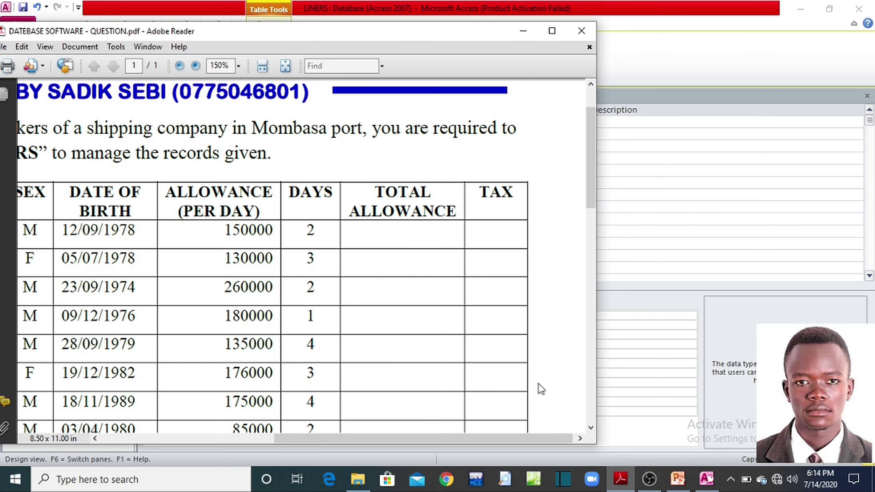
{"action": "left_click", "coordinate": [552, 31]}
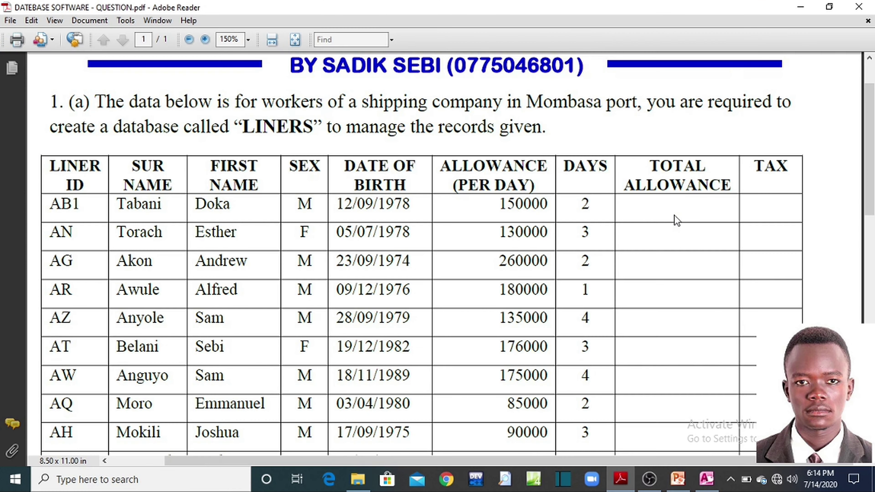
{"action": "scroll", "coordinate": [675, 215], "scroll_direction": "down", "scroll_amount": 10}
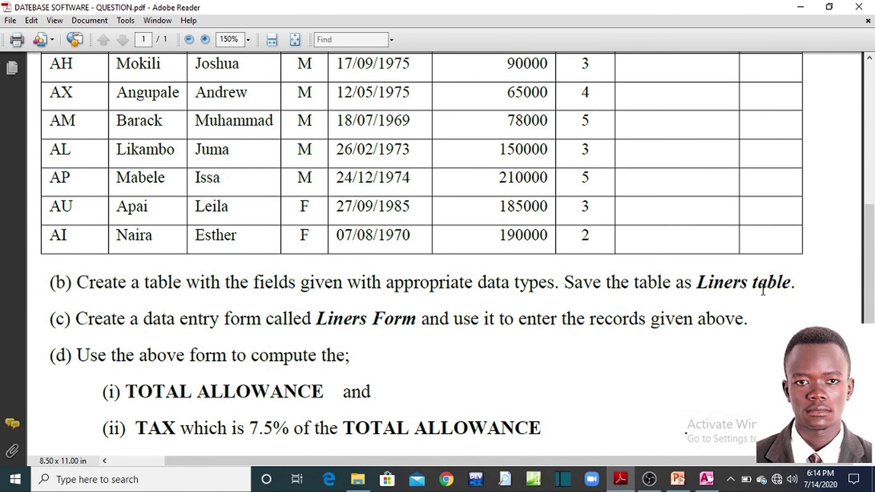
{"action": "left_click", "coordinate": [706, 479]}
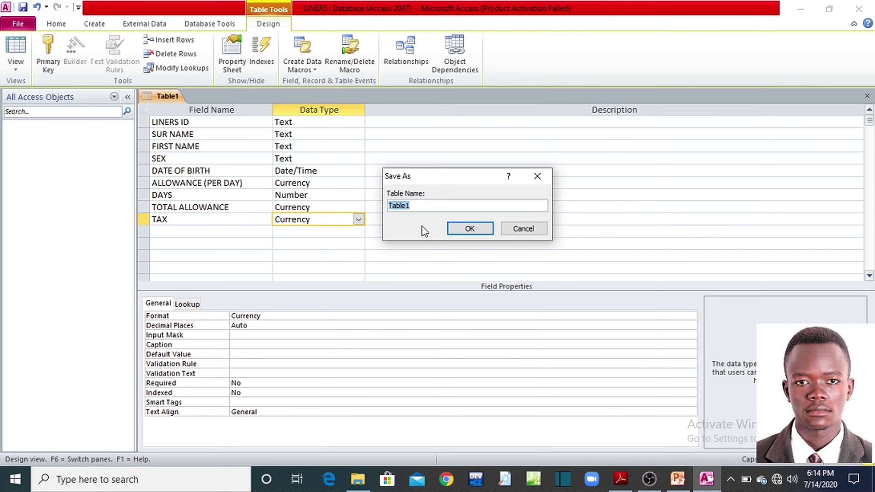
Enter LINERS TABLE in capitals as the table name and confirm the save
{"action": "type", "text": "liners"}
{"action": "key", "text": "BackSpace"}
{"action": "key", "text": "BackSpace"}
{"action": "key", "text": "BackSpace"}
{"action": "key", "text": "BackSpace"}
{"action": "key", "text": "BackSpace"}
{"action": "key", "text": "BackSpace"}
{"action": "key", "text": "Caps_Lock"}
{"action": "type", "text": "LINERS TABLE"}
{"action": "left_click", "coordinate": [472, 233]}
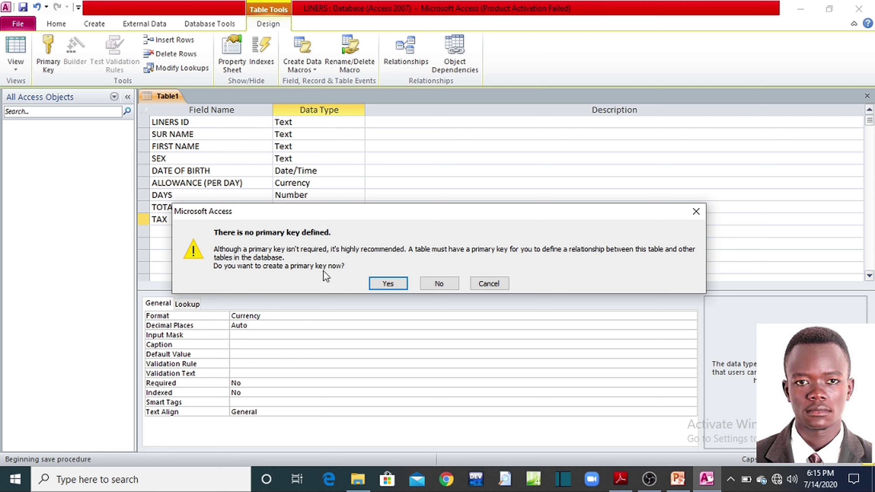
Close the 'There is no primary key defined' warning without creating a key
{"action": "left_click", "coordinate": [618, 484]}
{"action": "left_click", "coordinate": [614, 488]}
{"action": "left_click", "coordinate": [695, 211]}
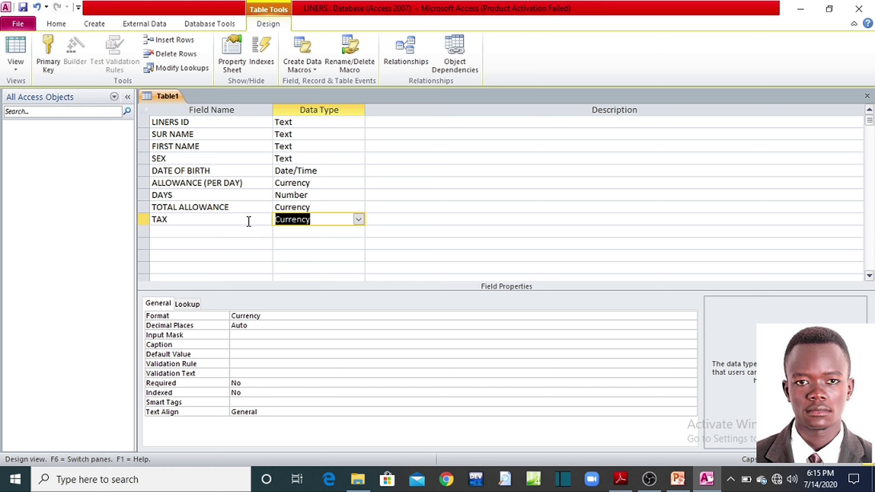
{"action": "left_click", "coordinate": [681, 487]}
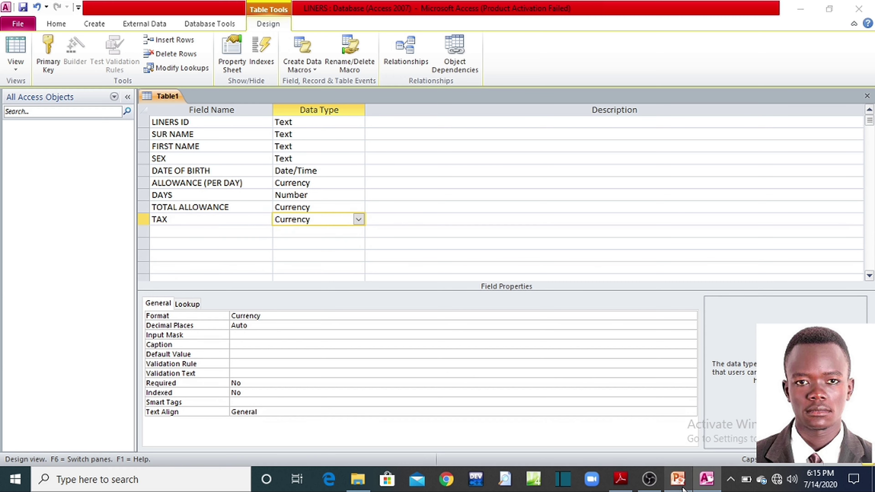
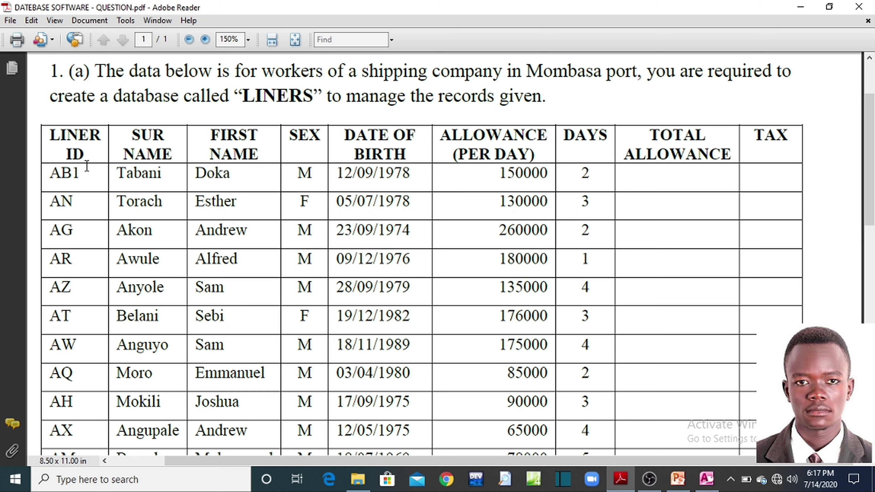
Set and remove the LINERS ID primary key via the ribbon and shortcut menu, leaving it off
{"action": "left_click", "coordinate": [706, 479]}
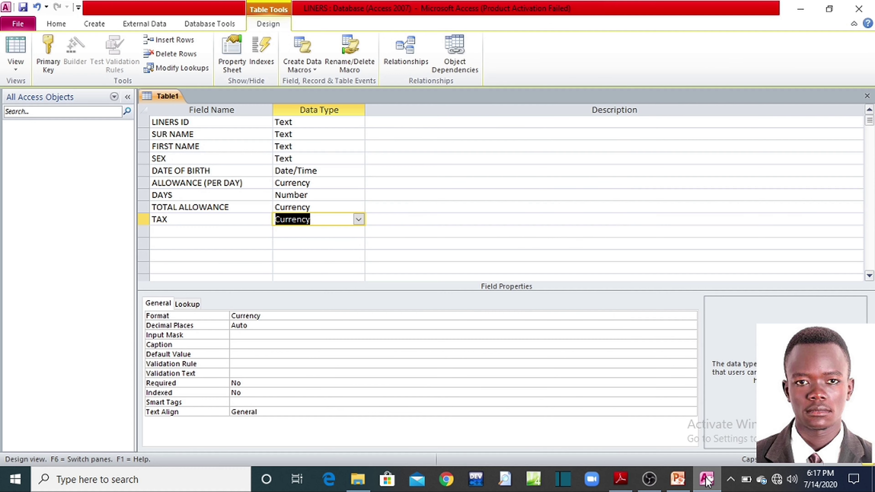
{"action": "left_click", "coordinate": [175, 120]}
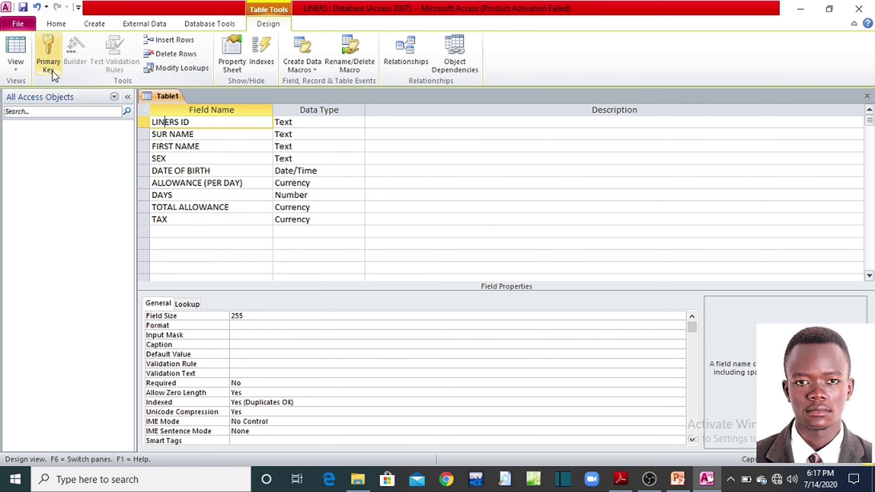
{"action": "left_click", "coordinate": [49, 57]}
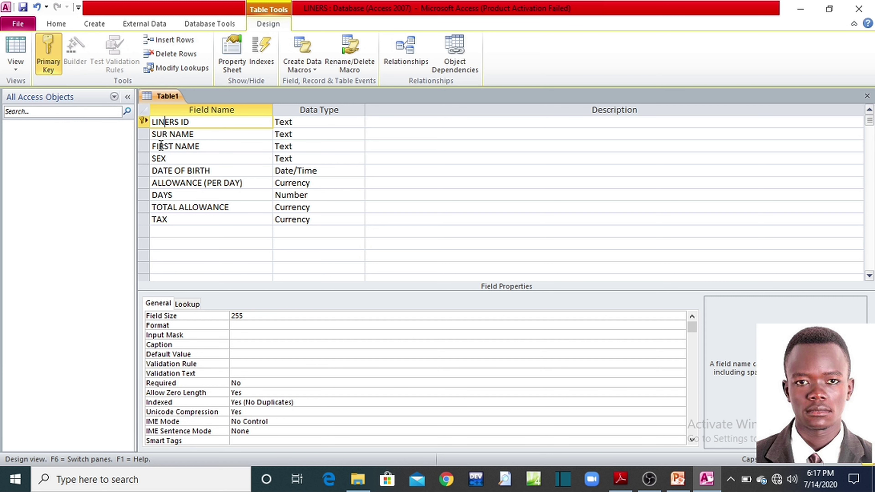
{"action": "left_click", "coordinate": [170, 135]}
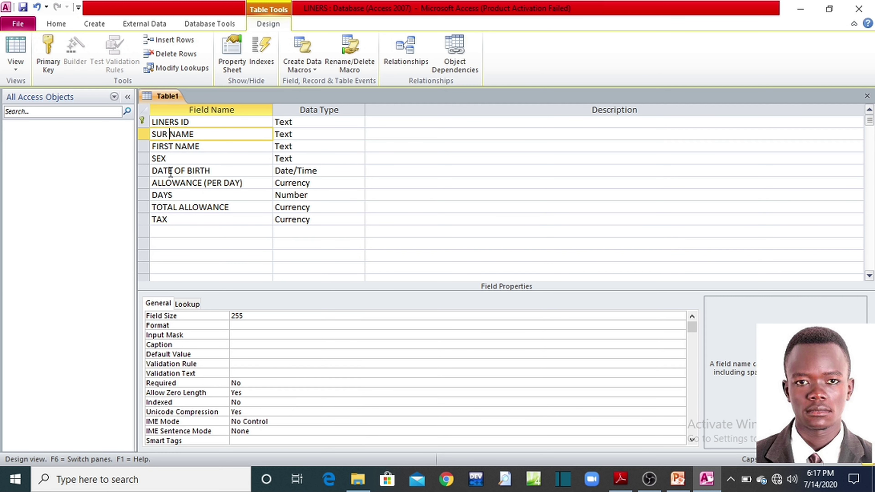
{"action": "left_click", "coordinate": [171, 121]}
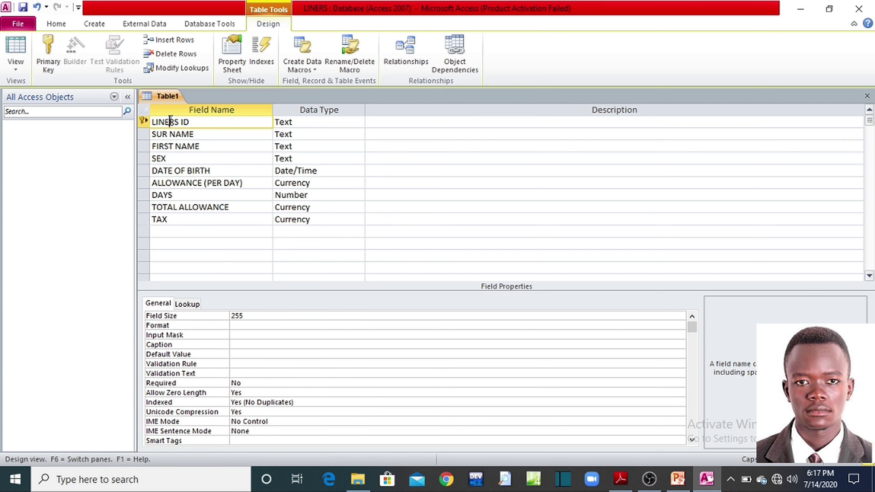
{"action": "left_click", "coordinate": [45, 70]}
{"action": "right_click", "coordinate": [158, 125]}
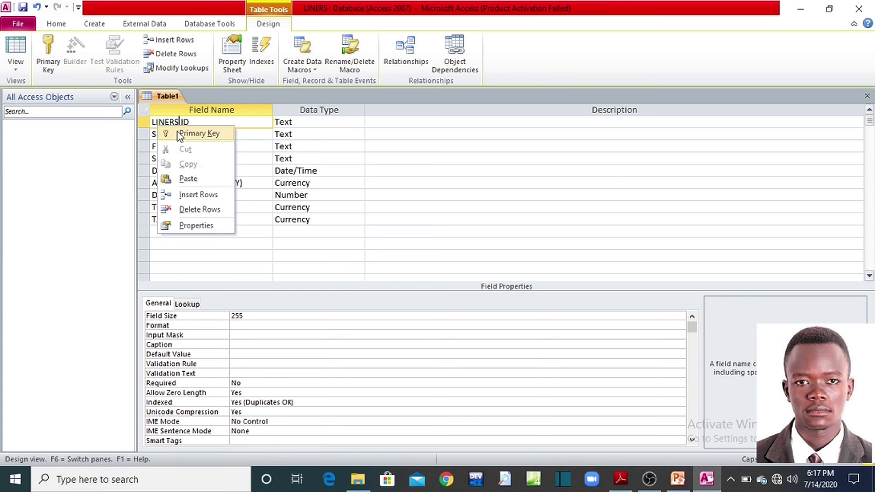
{"action": "left_click", "coordinate": [199, 133]}
{"action": "left_click", "coordinate": [180, 122]}
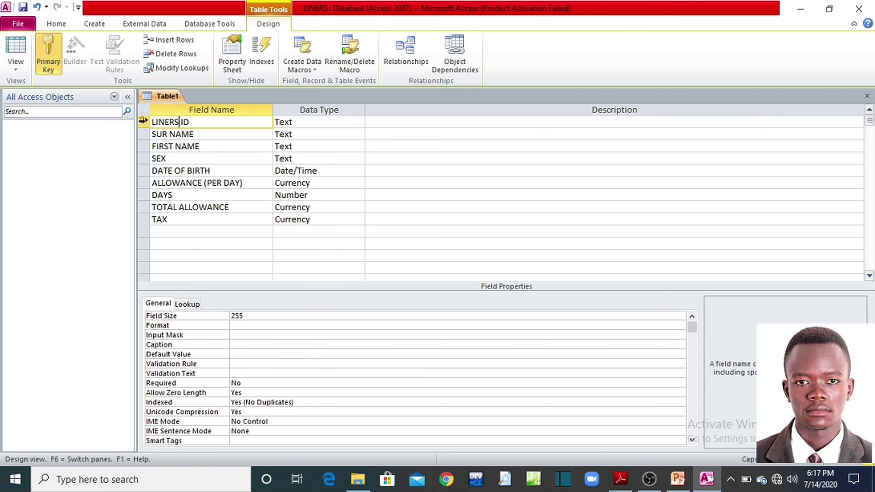
{"action": "right_click", "coordinate": [154, 124]}
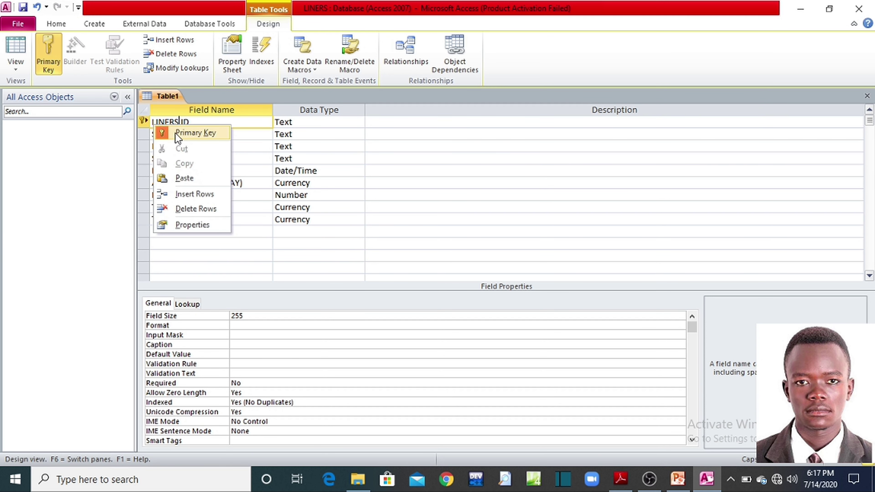
{"action": "left_click", "coordinate": [178, 134]}
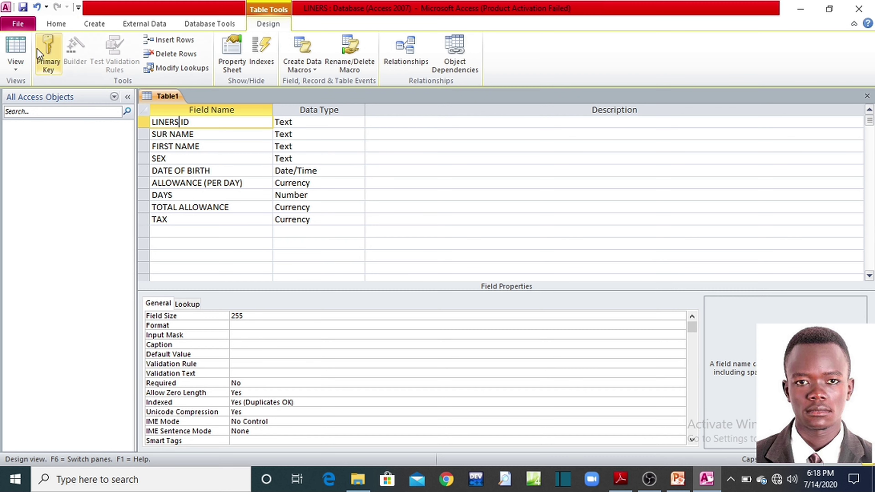
Save the table as 'LINERS TABLE' with no primary key and open it in Datasheet view
{"action": "left_click", "coordinate": [23, 7]}
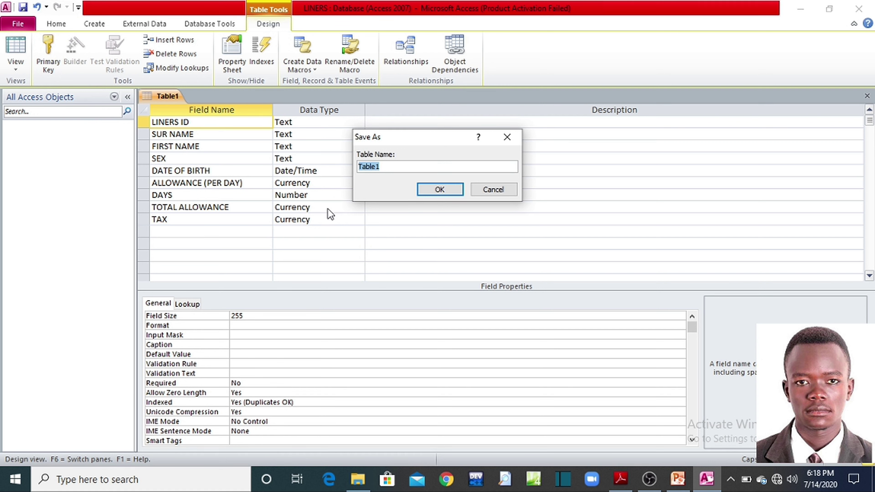
{"action": "type", "text": "LINERS TABLE"}
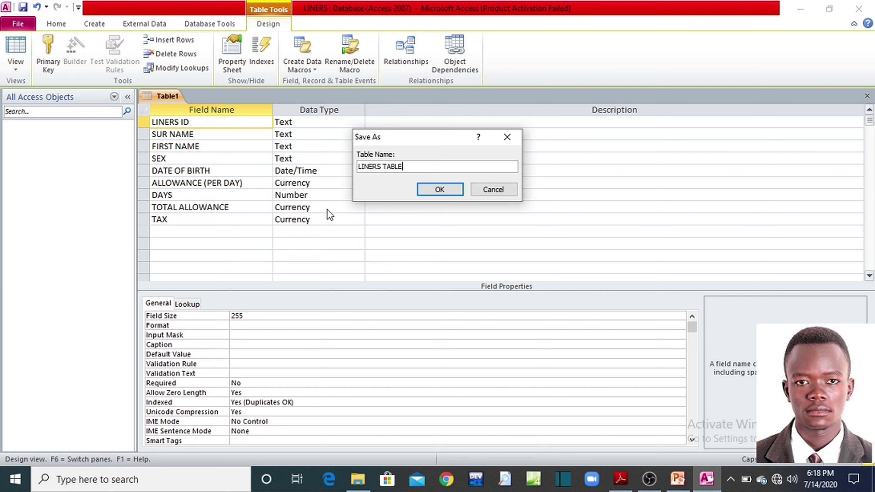
{"action": "left_click", "coordinate": [434, 190]}
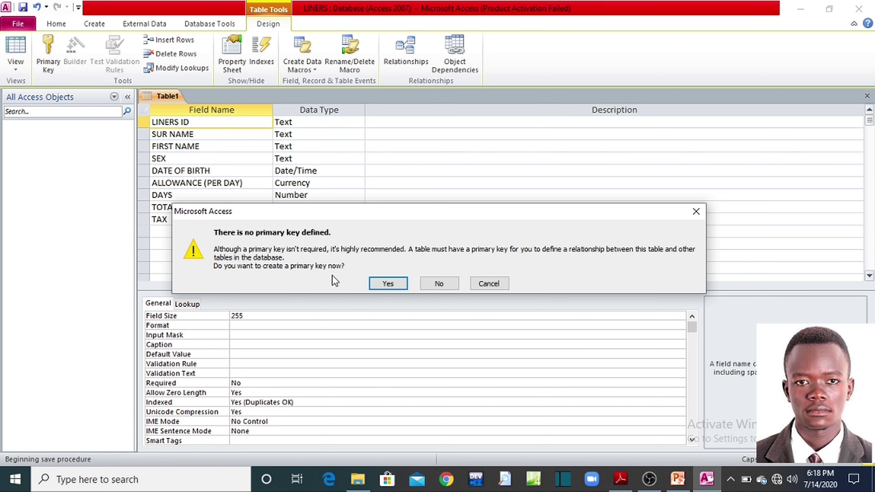
{"action": "left_click", "coordinate": [437, 286]}
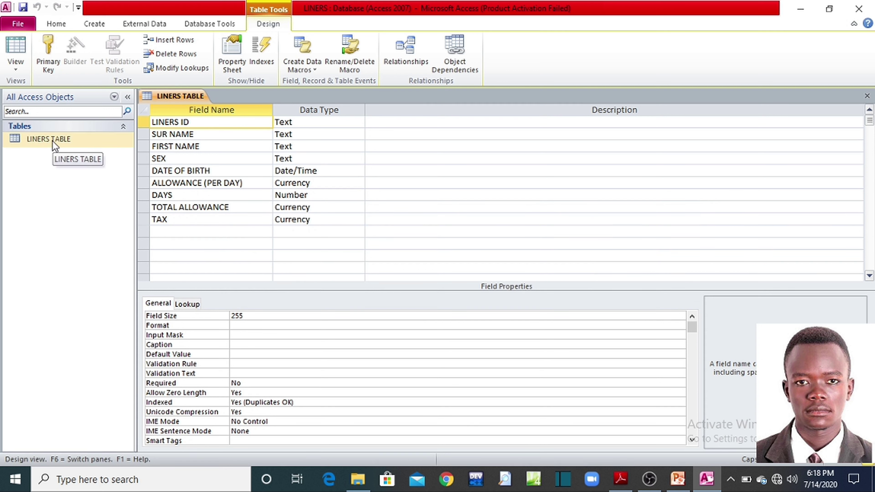
{"action": "double_click", "coordinate": [53, 140]}
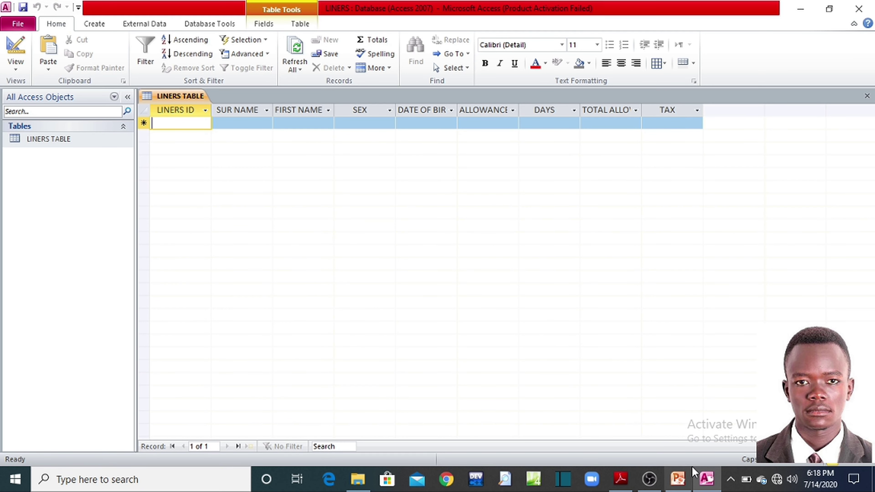
Bring up the question PDF and select the text of part (b)
{"action": "left_click", "coordinate": [620, 479]}
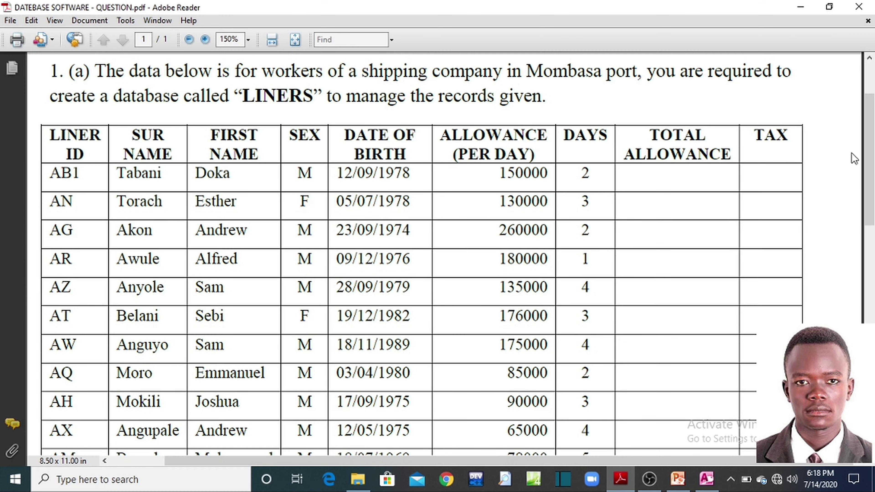
{"action": "left_click_drag", "start_coordinate": [871, 162], "coordinate": [873, 285]}
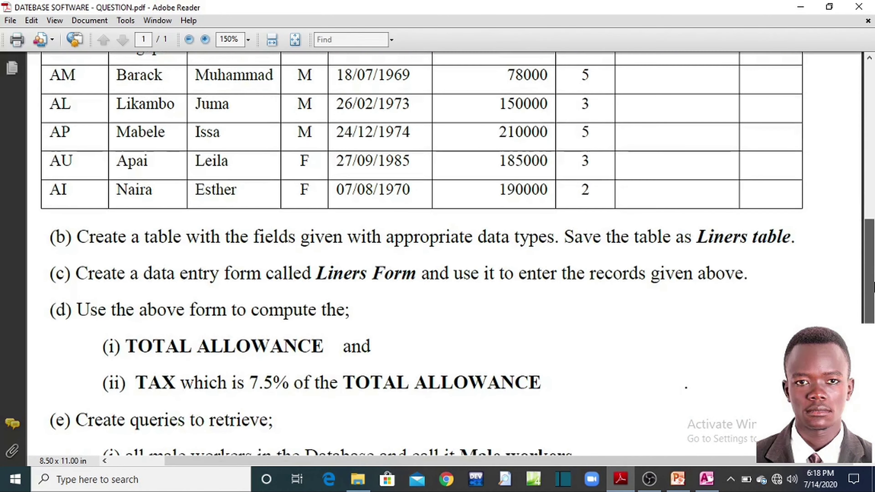
{"action": "left_click_drag", "start_coordinate": [77, 238], "coordinate": [751, 244]}
{"action": "left_click", "coordinate": [738, 266]}
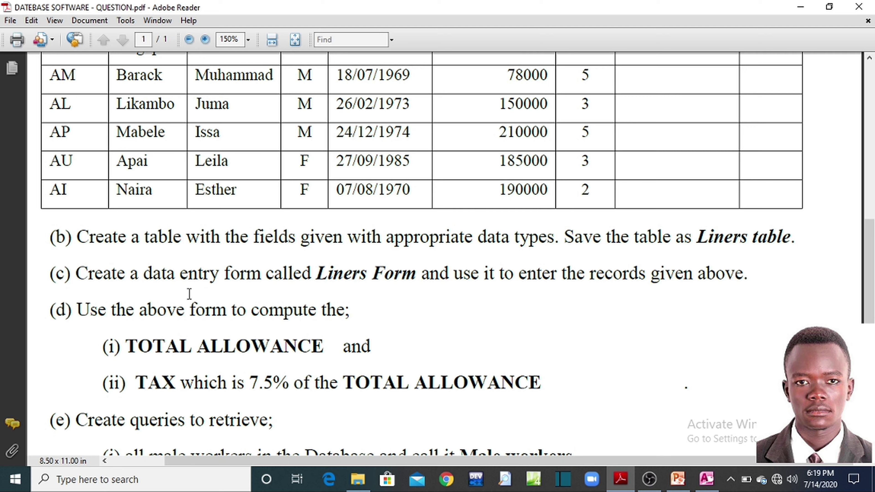
Scroll up and down through the PDF's worker records and questions
{"action": "scroll", "coordinate": [224, 241], "scroll_direction": "up", "scroll_amount": 6}
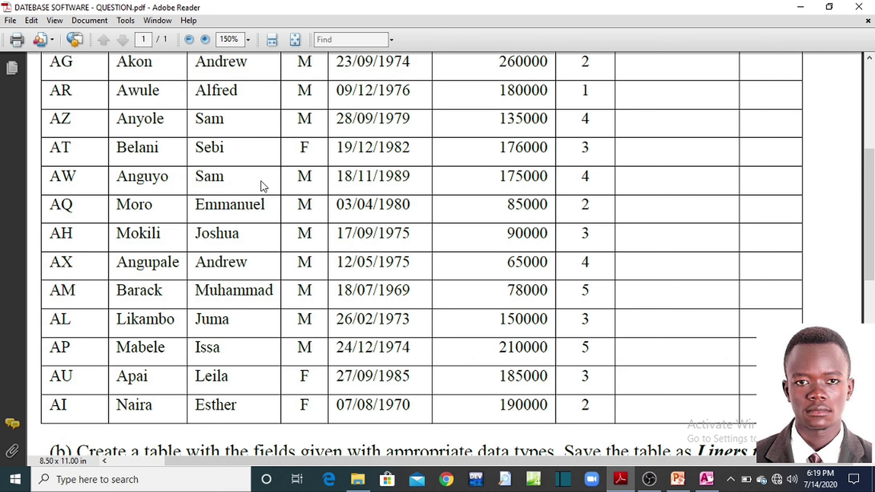
{"action": "scroll", "coordinate": [260, 180], "scroll_direction": "up", "scroll_amount": 5}
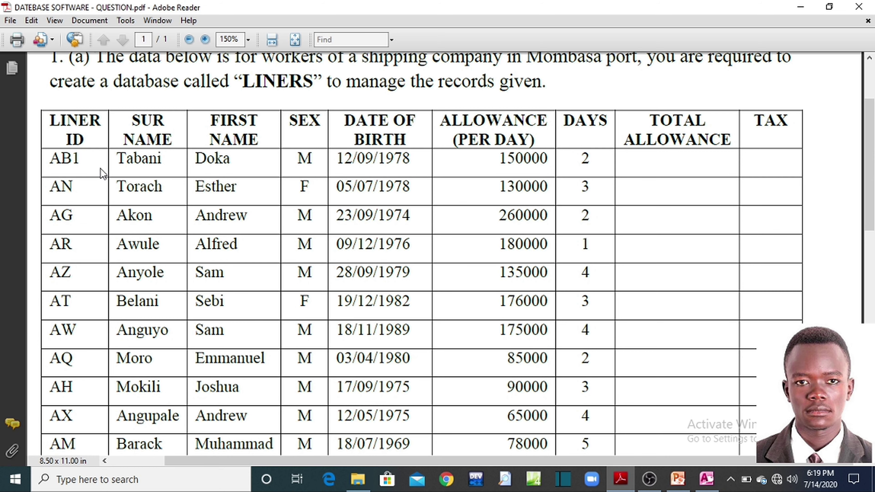
{"action": "scroll", "coordinate": [103, 174], "scroll_direction": "up", "scroll_amount": 3}
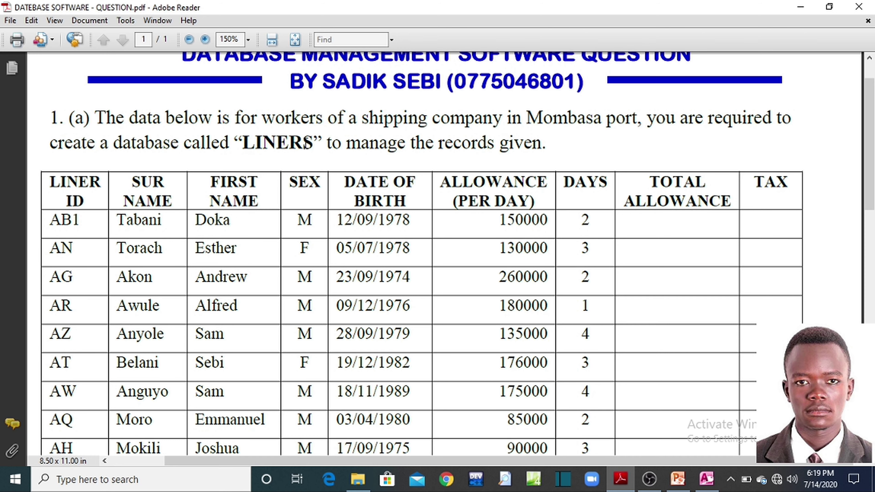
{"action": "scroll", "coordinate": [306, 142], "scroll_direction": "down", "scroll_amount": 10}
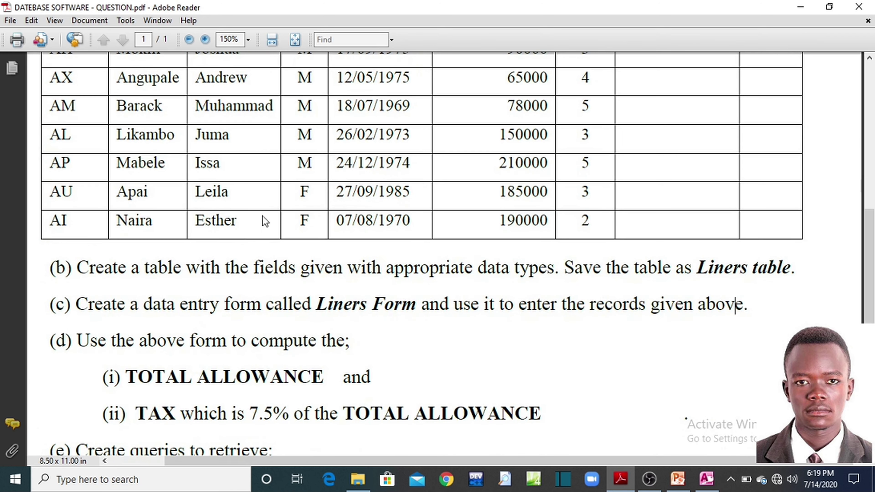
{"action": "scroll", "coordinate": [93, 239], "scroll_direction": "up", "scroll_amount": 5}
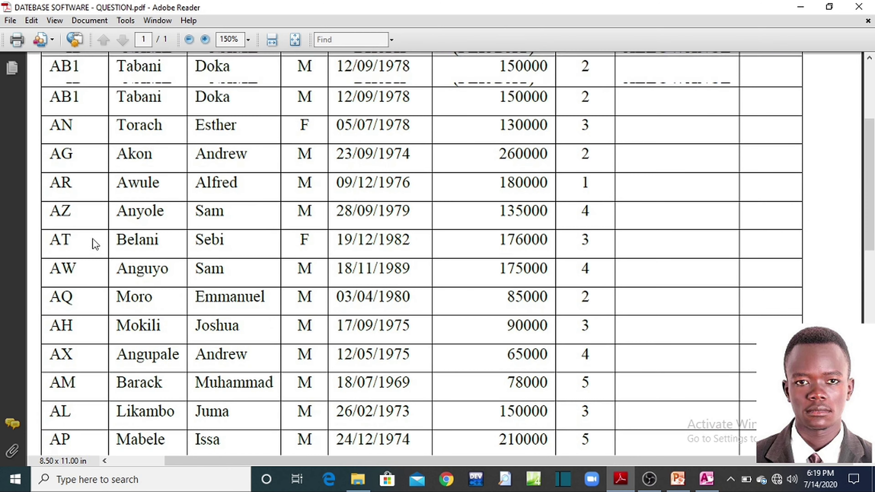
{"action": "scroll", "coordinate": [92, 239], "scroll_direction": "up", "scroll_amount": 3}
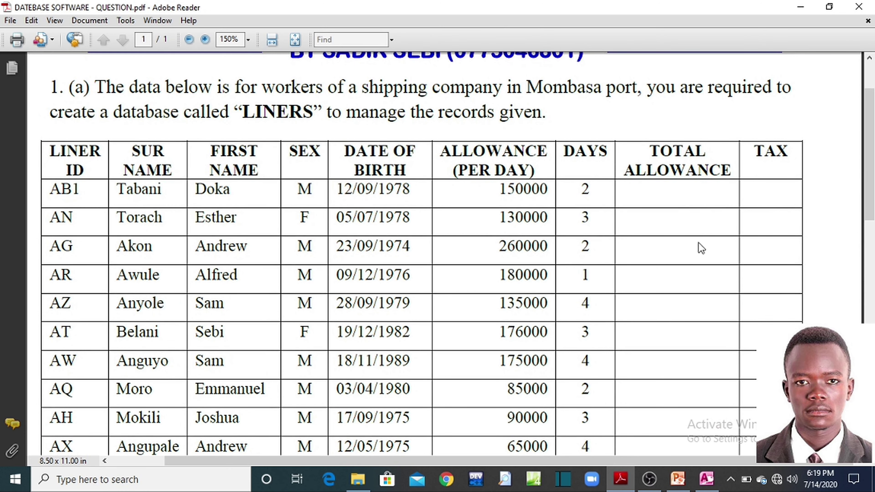
{"action": "scroll", "coordinate": [301, 284], "scroll_direction": "down", "scroll_amount": 5}
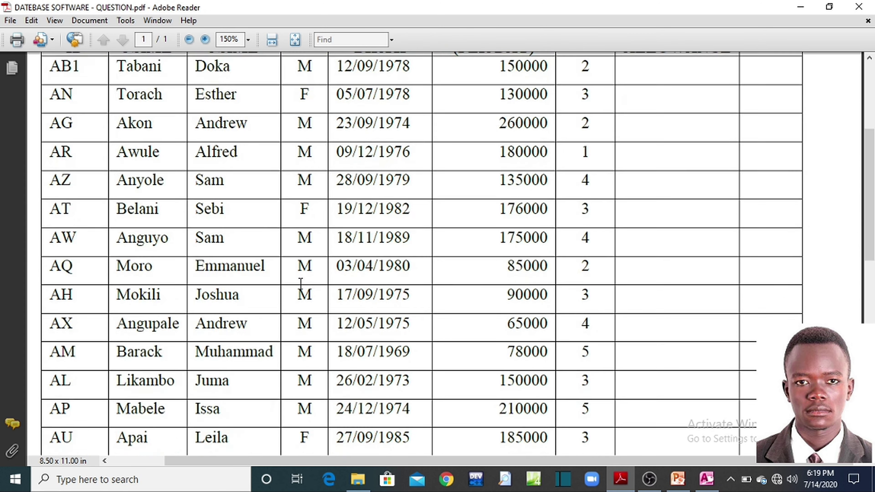
{"action": "scroll", "coordinate": [314, 289], "scroll_direction": "down", "scroll_amount": 2}
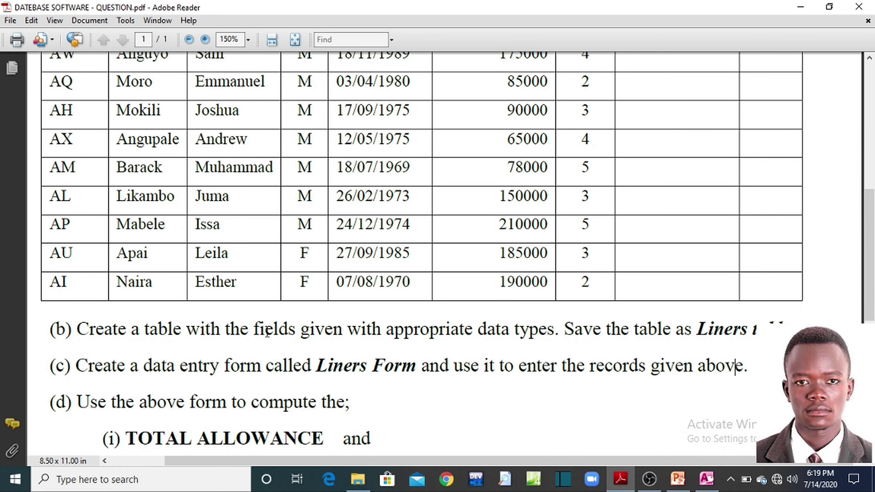
{"action": "scroll", "coordinate": [306, 336], "scroll_direction": "down", "scroll_amount": 2}
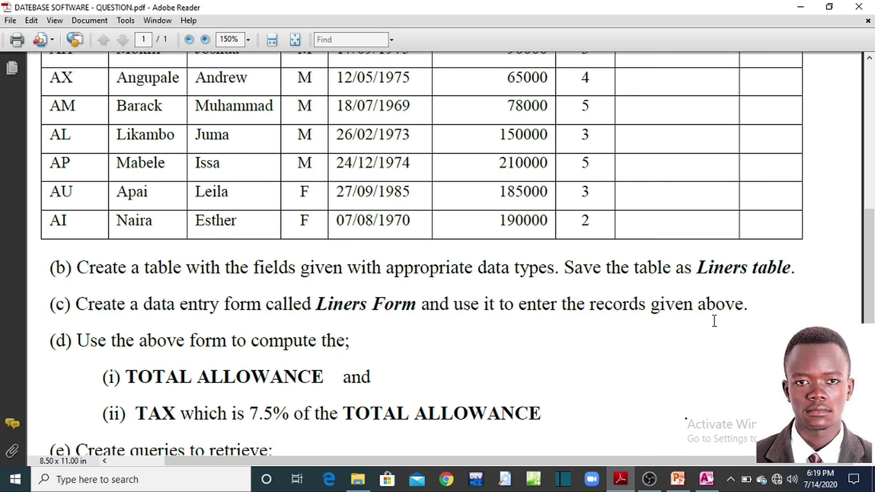
{"action": "scroll", "coordinate": [299, 211], "scroll_direction": "up", "scroll_amount": 5}
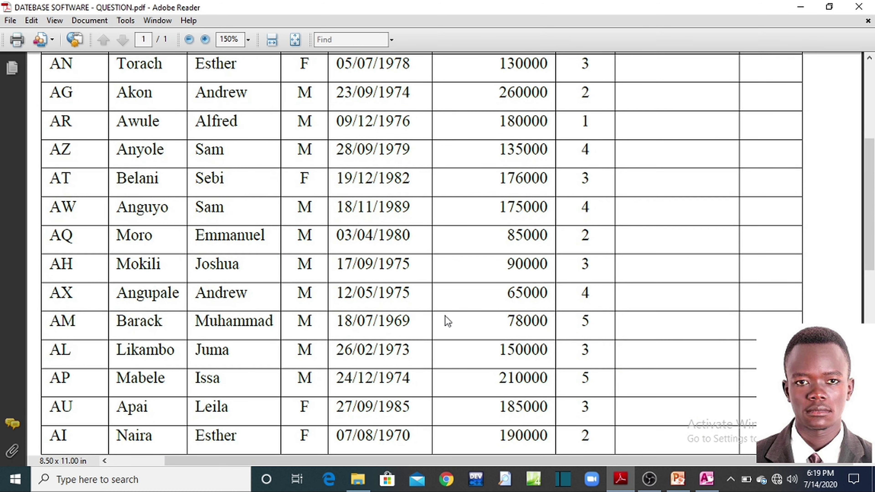
{"action": "scroll", "coordinate": [447, 320], "scroll_direction": "up", "scroll_amount": 2}
{"action": "scroll", "coordinate": [448, 321], "scroll_direction": "down", "scroll_amount": 7}
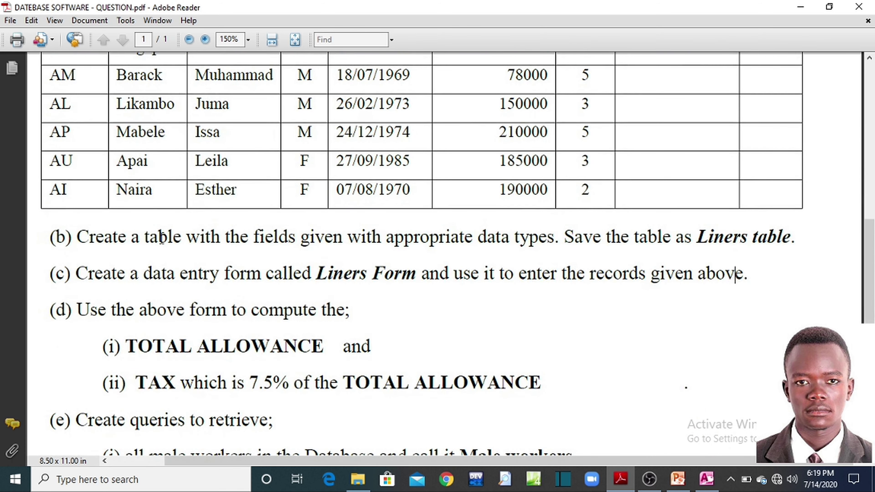
{"action": "scroll", "coordinate": [191, 243], "scroll_direction": "up", "scroll_amount": 7}
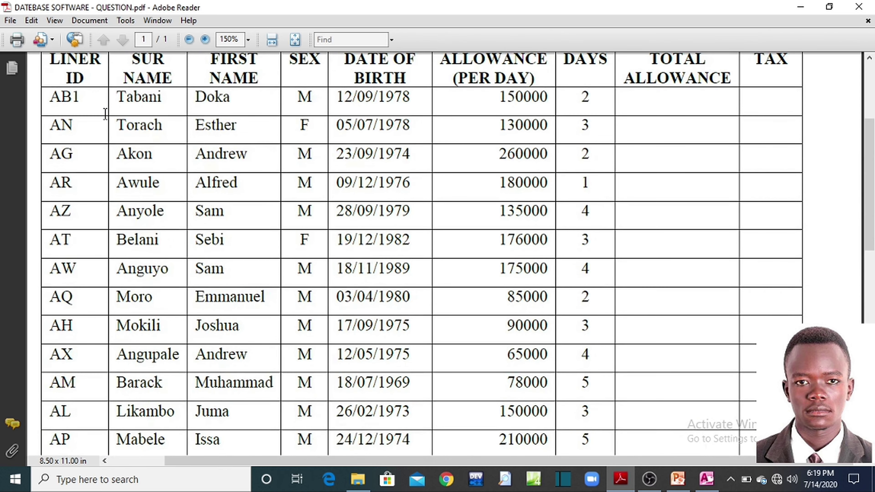
{"action": "scroll", "coordinate": [349, 261], "scroll_direction": "down", "scroll_amount": 6}
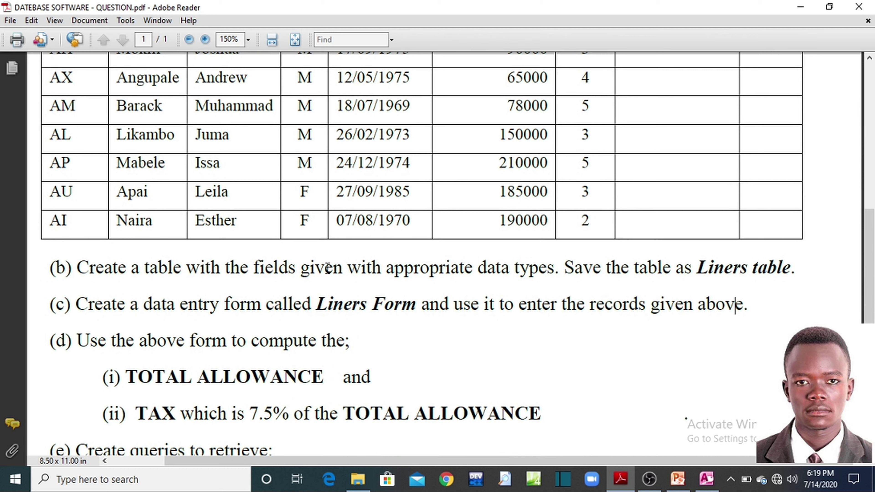
{"action": "scroll", "coordinate": [284, 268], "scroll_direction": "up", "scroll_amount": 1}
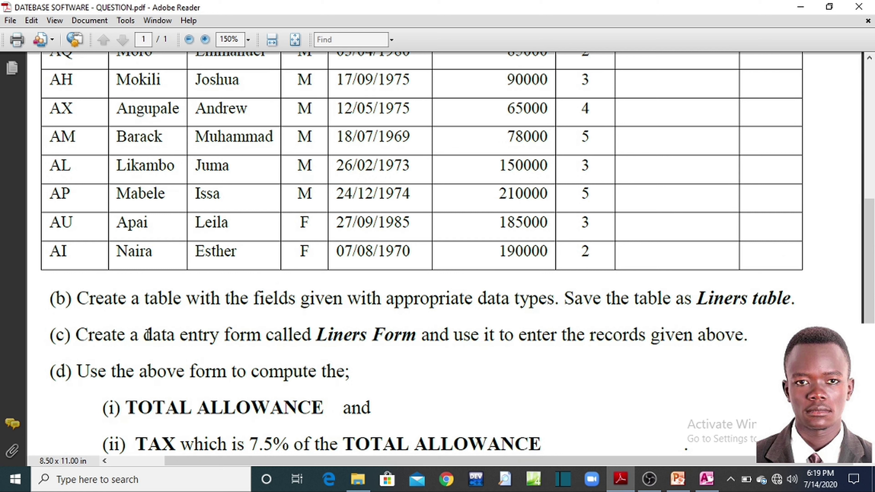
Highlight 'data entry form' in task (c), then minimise the PDF back to Access
{"action": "left_click_drag", "start_coordinate": [145, 336], "coordinate": [247, 329]}
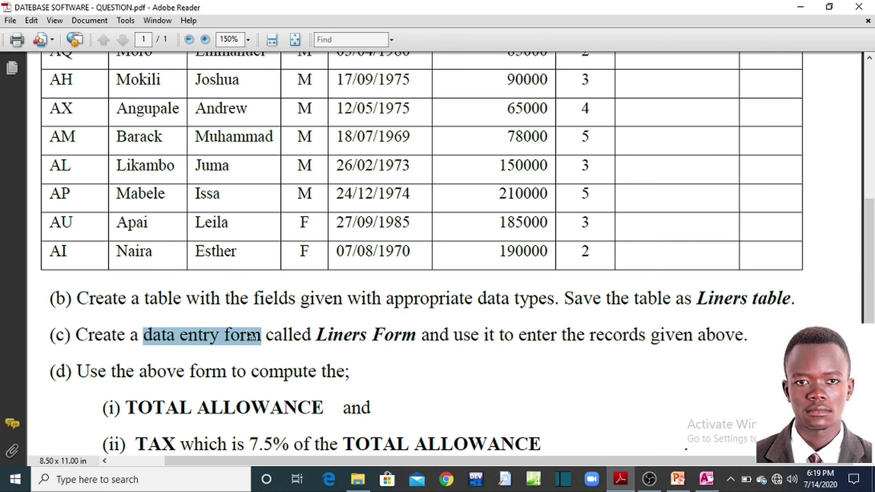
{"action": "left_click", "coordinate": [275, 337]}
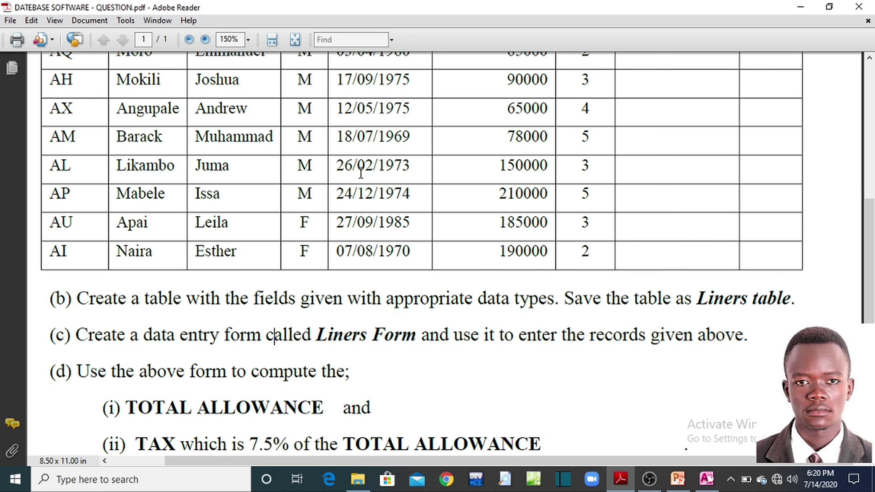
{"action": "scroll", "coordinate": [362, 207], "scroll_direction": "up", "scroll_amount": 6}
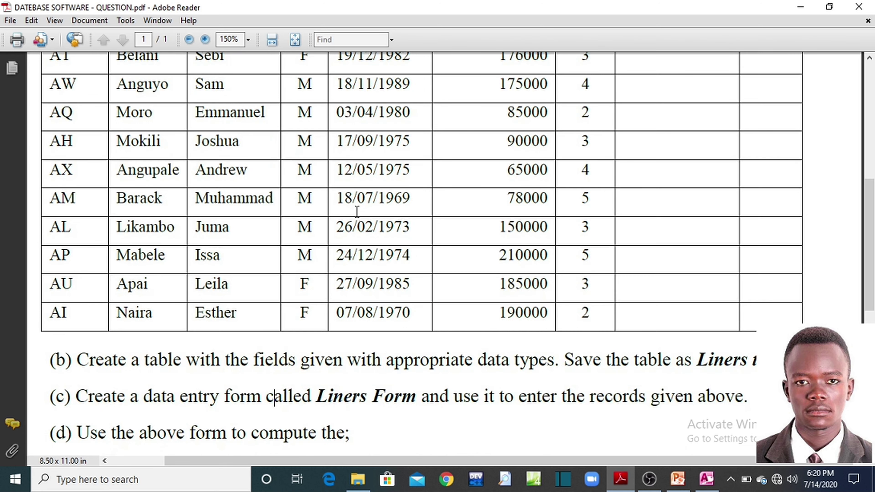
{"action": "scroll", "coordinate": [378, 298], "scroll_direction": "up", "scroll_amount": 3}
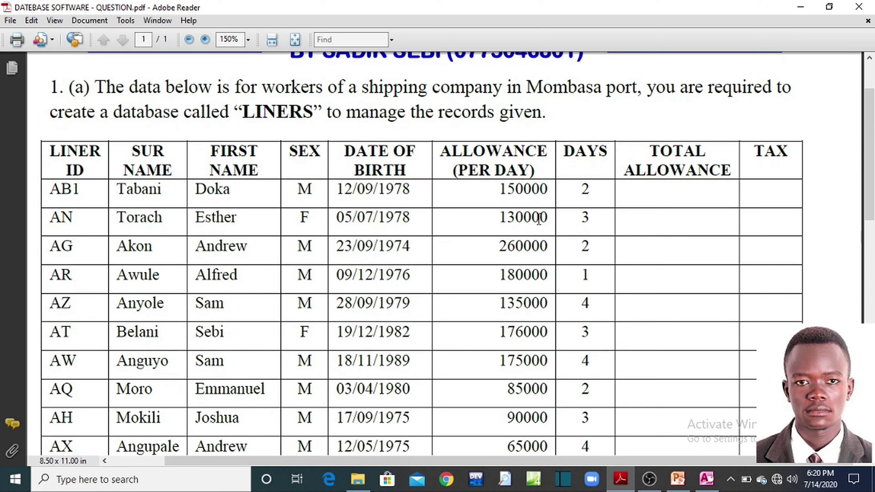
{"action": "left_click", "coordinate": [805, 12]}
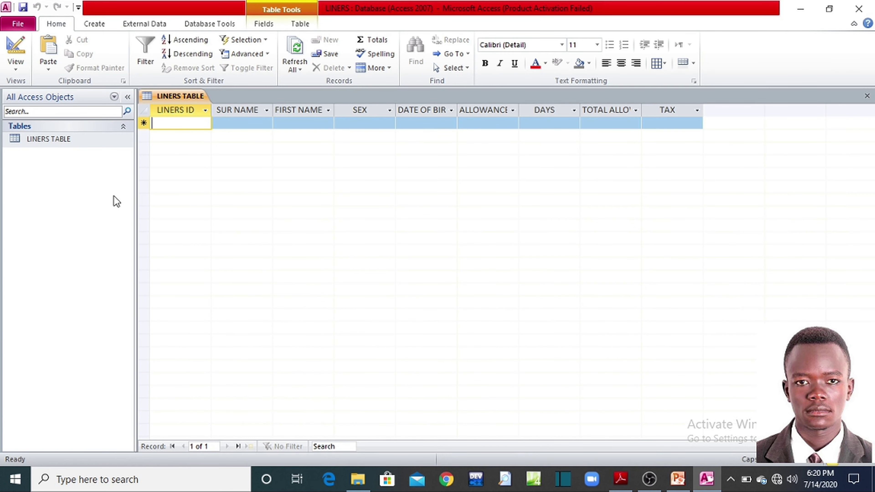
Create a blank Form1 in Design View using Form Design on the Create ribbon
{"action": "left_click", "coordinate": [95, 25]}
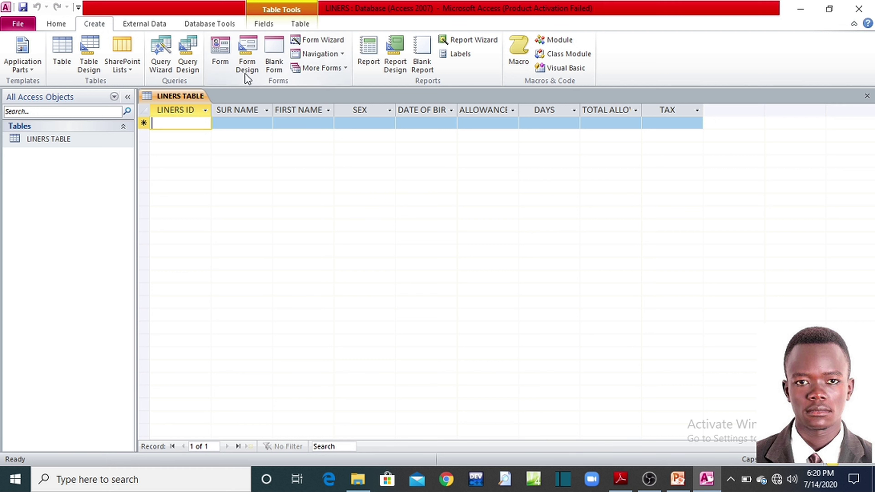
{"action": "left_click", "coordinate": [249, 62]}
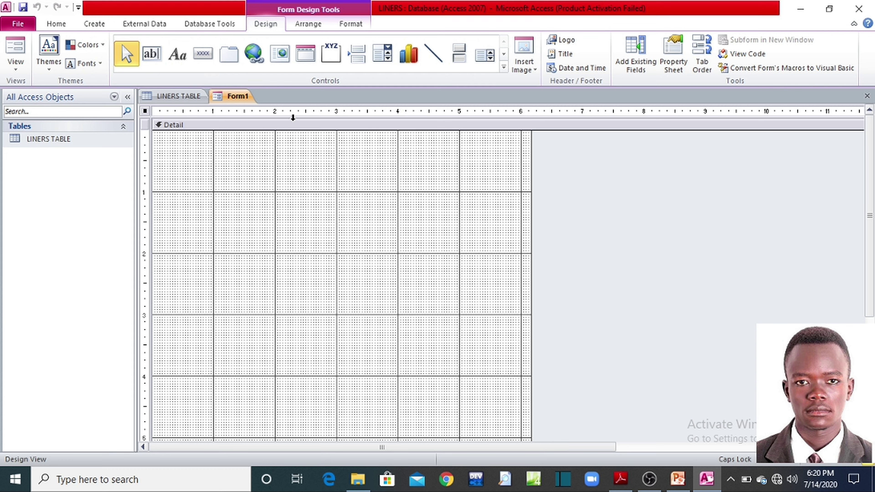
{"action": "left_click", "coordinate": [638, 66]}
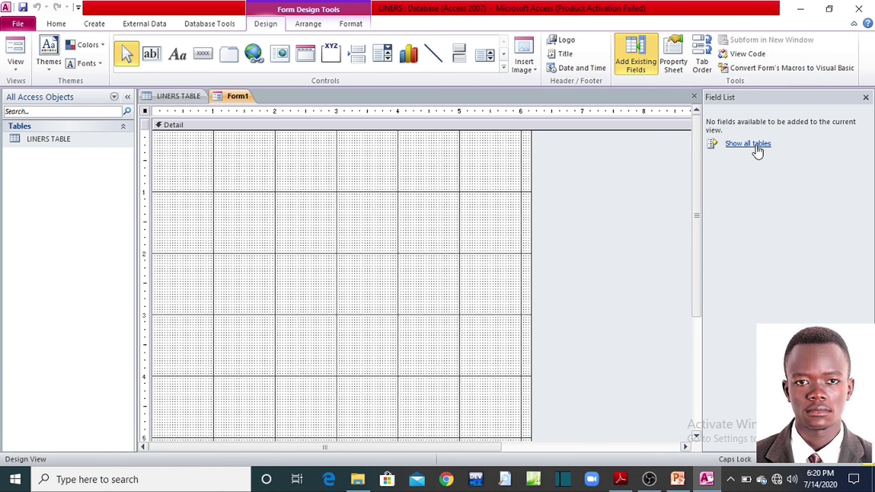
{"action": "left_click", "coordinate": [749, 144]}
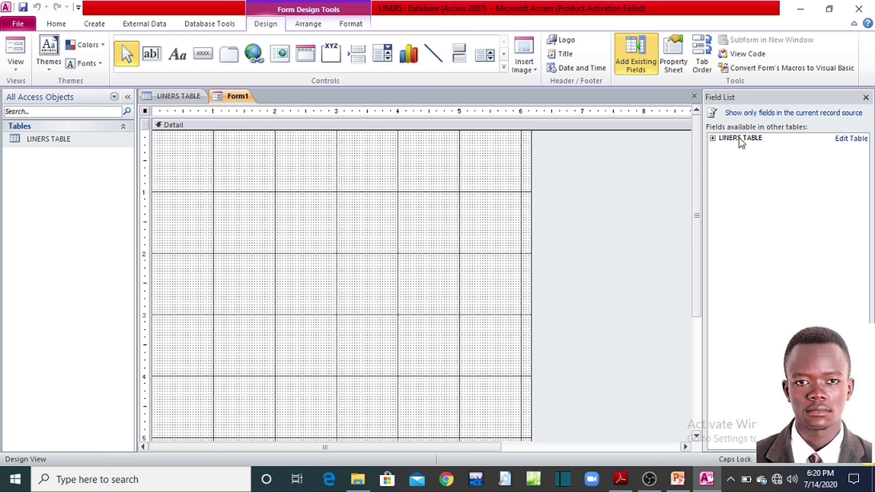
{"action": "double_click", "coordinate": [740, 138]}
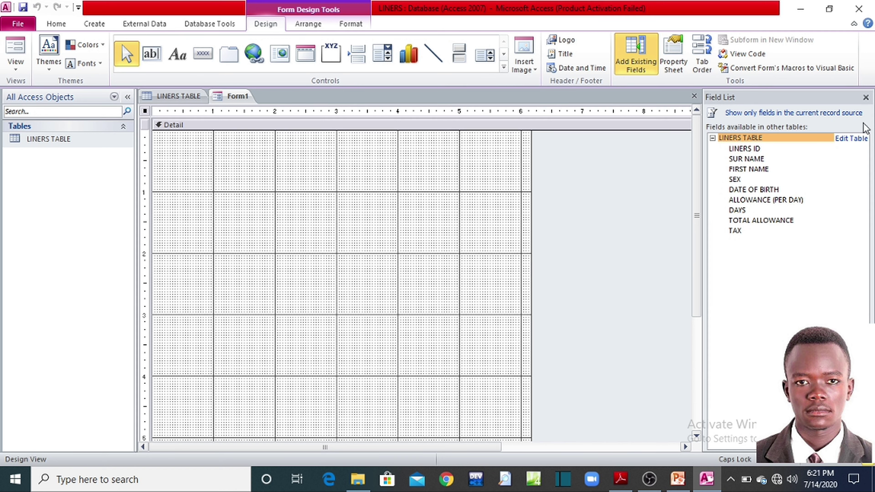
{"action": "left_click", "coordinate": [865, 97]}
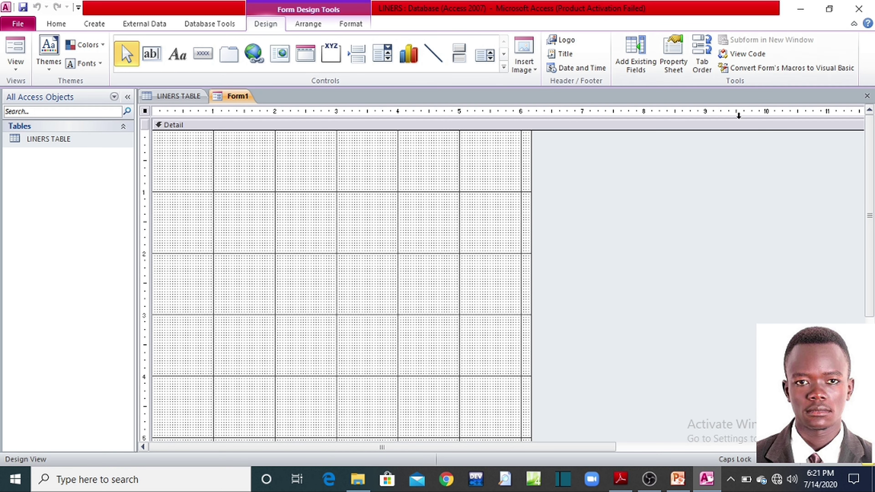
{"action": "left_click", "coordinate": [867, 96]}
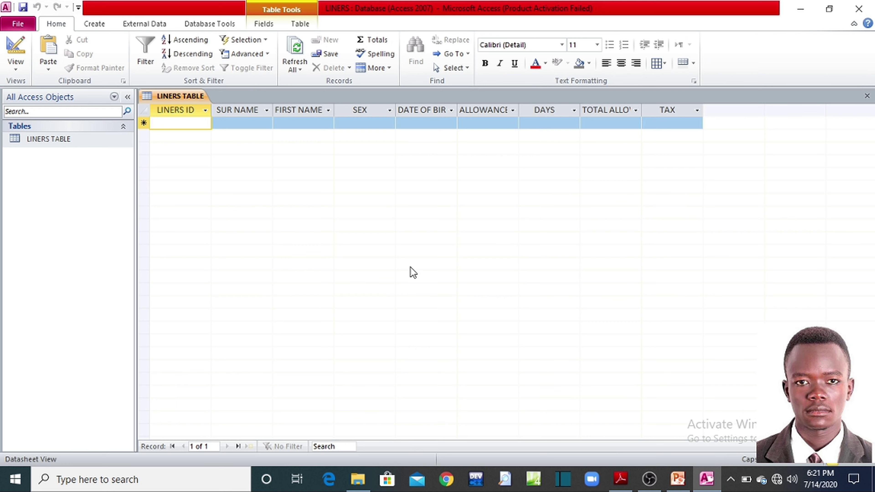
{"action": "left_click", "coordinate": [90, 27]}
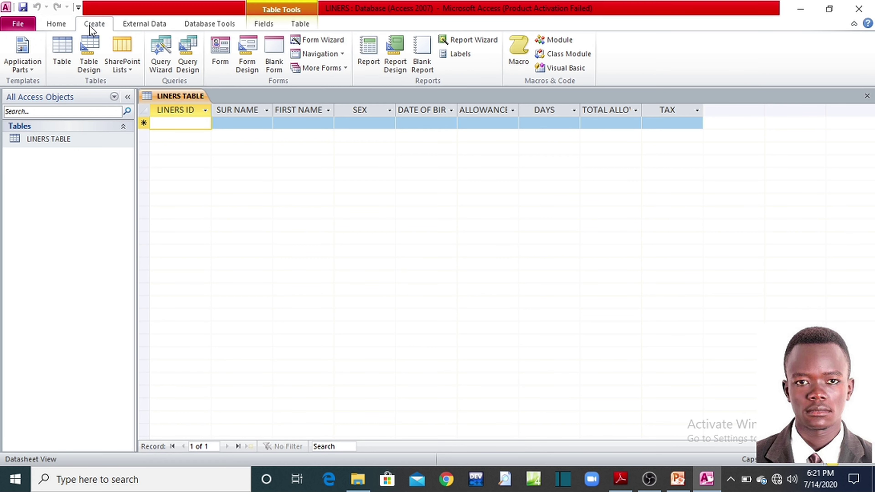
{"action": "left_click", "coordinate": [245, 63]}
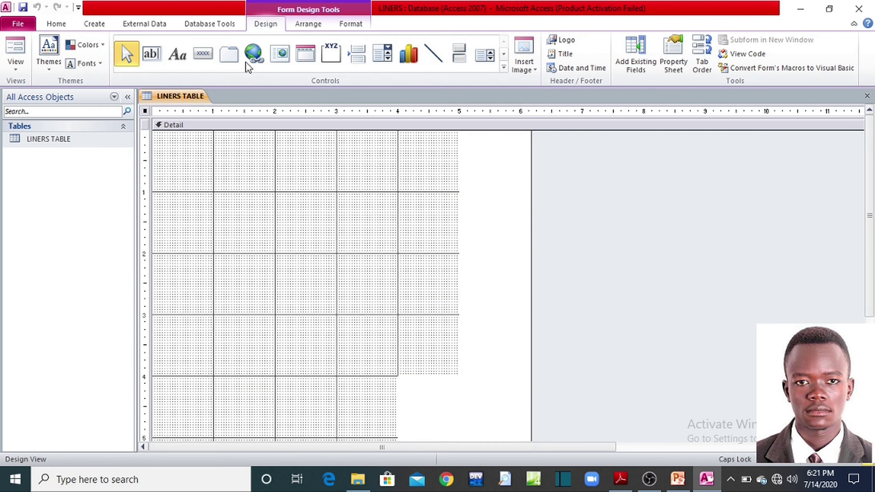
{"action": "left_click", "coordinate": [635, 67]}
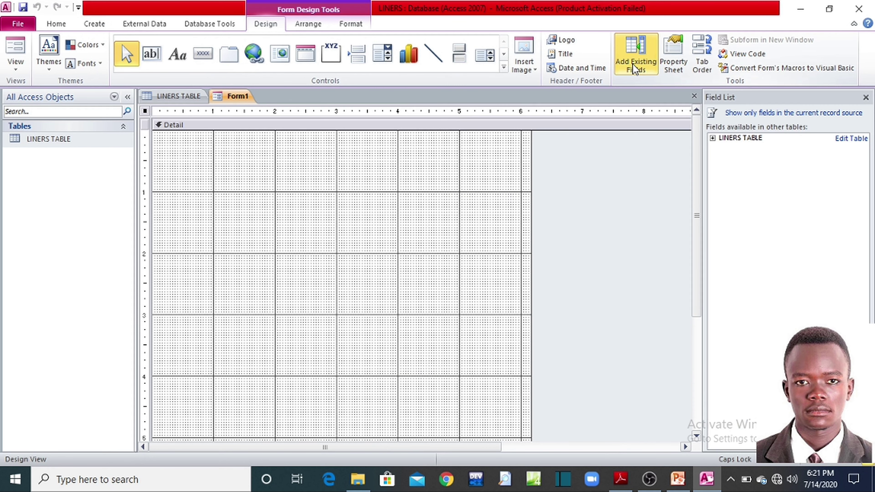
Add LINERS ID, SUR NAME, FIRST NAME, SEX, DATE OF BIRTH, ALLOWANCE, DAYS, TOTAL ALLOWANCE and TAX to the form
{"action": "left_click", "coordinate": [735, 138]}
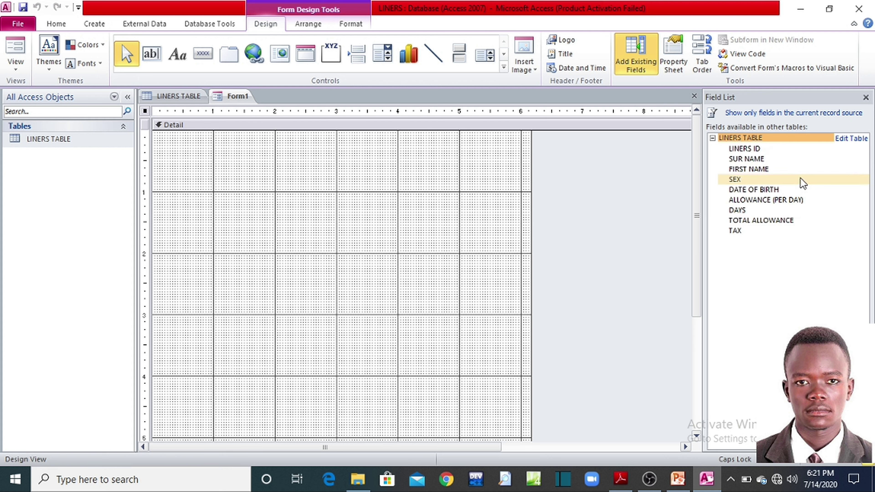
{"action": "left_click_drag", "start_coordinate": [755, 152], "coordinate": [241, 158]}
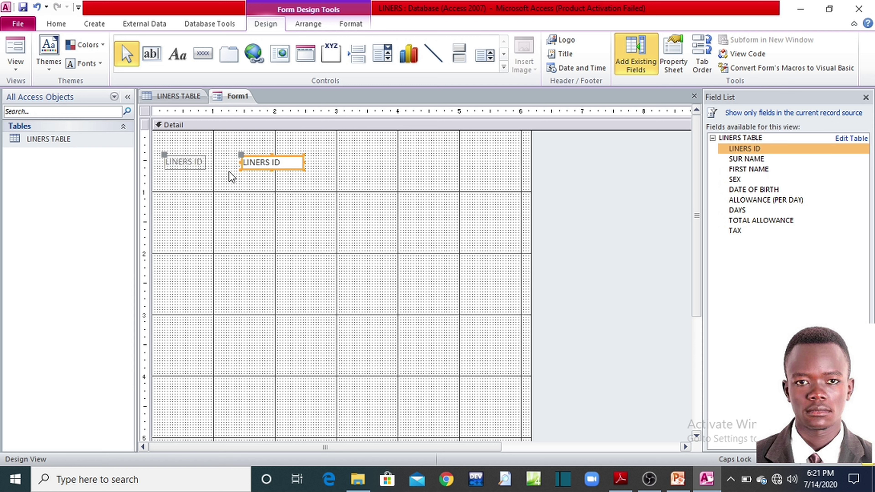
{"action": "double_click", "coordinate": [761, 159]}
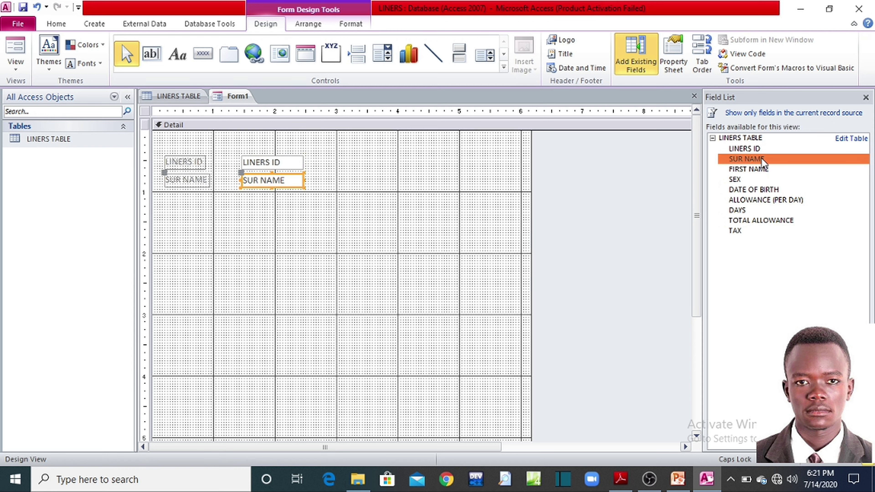
{"action": "double_click", "coordinate": [758, 171]}
{"action": "double_click", "coordinate": [745, 180]}
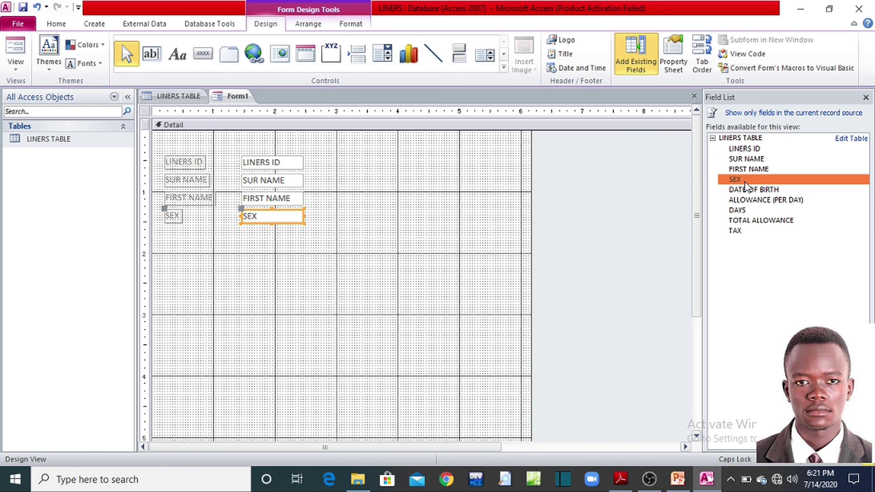
{"action": "double_click", "coordinate": [744, 189]}
{"action": "double_click", "coordinate": [745, 201]}
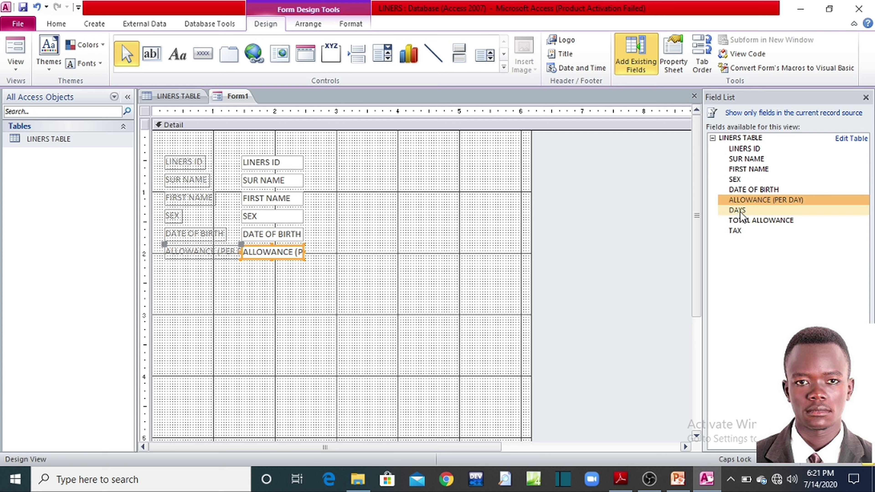
{"action": "double_click", "coordinate": [739, 212]}
{"action": "left_click", "coordinate": [743, 220]}
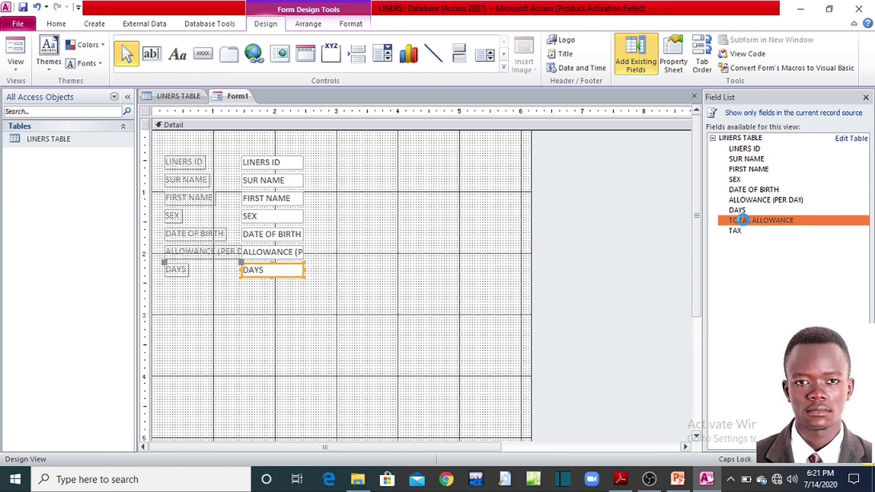
{"action": "double_click", "coordinate": [743, 220]}
{"action": "double_click", "coordinate": [737, 232]}
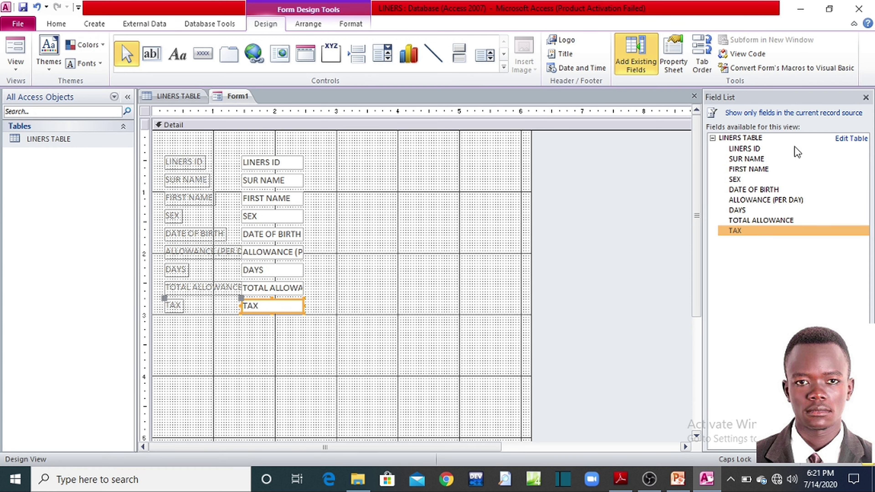
{"action": "left_click", "coordinate": [865, 97]}
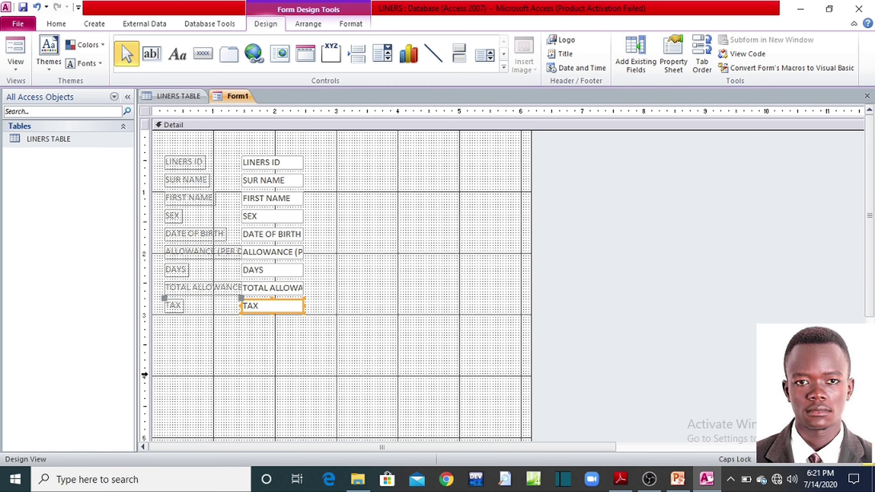
Select the column of field labels and the column of text boxes in turn
{"action": "left_click_drag", "start_coordinate": [175, 147], "coordinate": [179, 353]}
{"action": "left_click", "coordinate": [179, 352]}
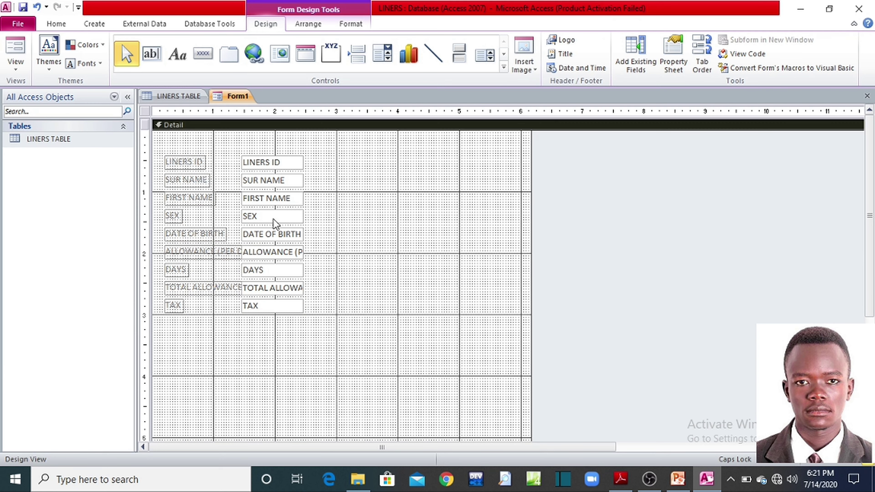
{"action": "left_click_drag", "start_coordinate": [273, 146], "coordinate": [267, 355]}
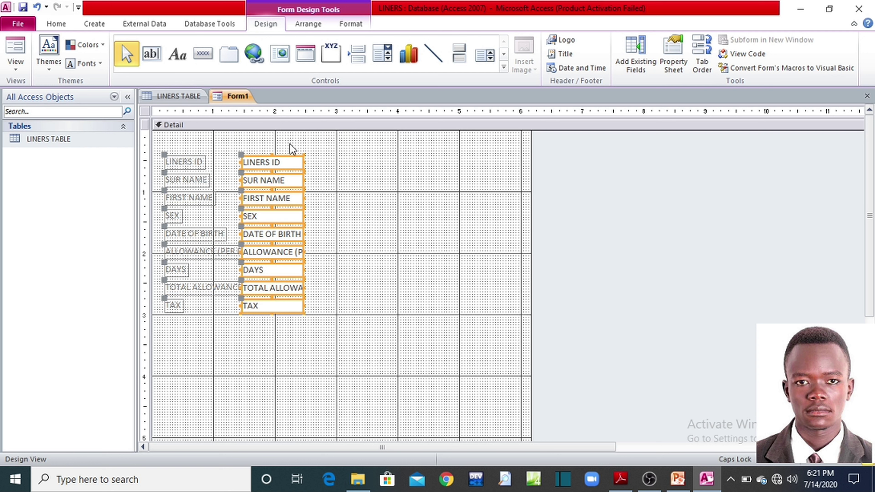
{"action": "left_click", "coordinate": [341, 345]}
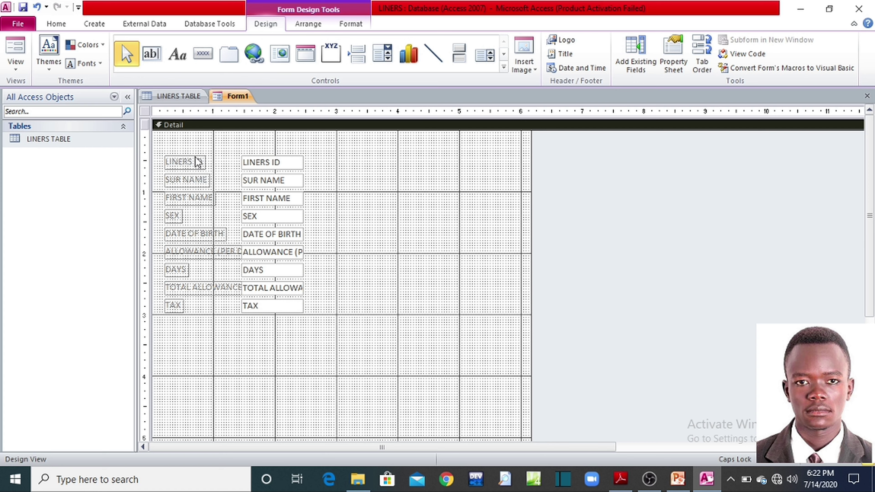
{"action": "left_click_drag", "start_coordinate": [189, 139], "coordinate": [186, 354]}
{"action": "left_click", "coordinate": [320, 172]}
{"action": "left_click_drag", "start_coordinate": [281, 138], "coordinate": [288, 360]}
{"action": "left_click", "coordinate": [288, 356]}
Drag the Detail section's bottom edge up below TAX, then undo the form narrowing
{"action": "scroll", "coordinate": [289, 354], "scroll_direction": "down", "scroll_amount": 3}
{"action": "scroll", "coordinate": [289, 354], "scroll_direction": "up", "scroll_amount": 3}
{"action": "scroll", "coordinate": [301, 324], "scroll_direction": "down", "scroll_amount": 3}
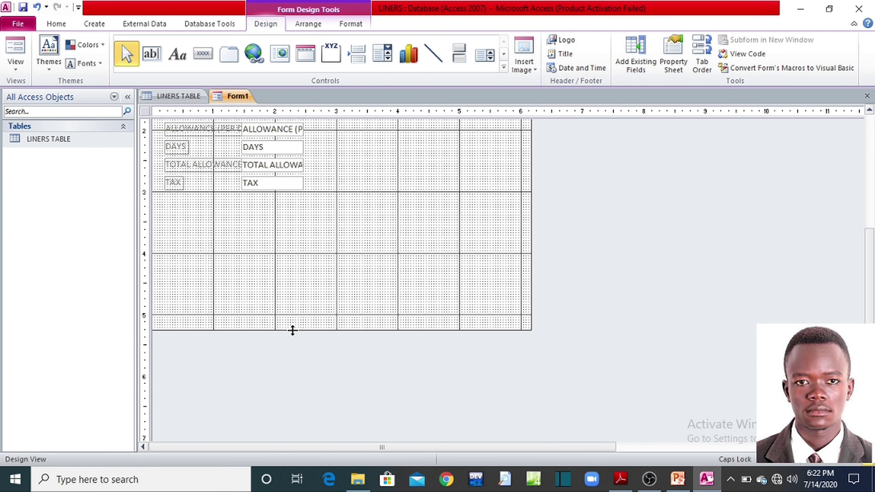
{"action": "left_click_drag", "start_coordinate": [293, 330], "coordinate": [301, 221]}
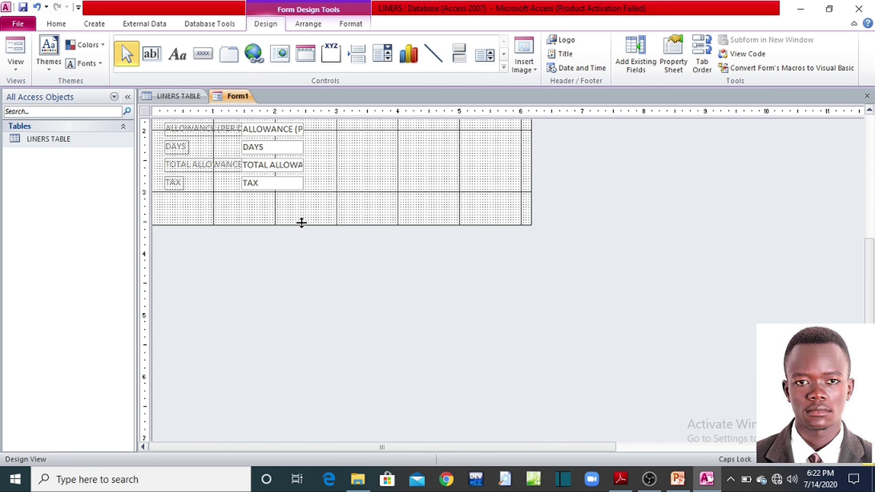
{"action": "scroll", "coordinate": [341, 310], "scroll_direction": "up", "scroll_amount": 3}
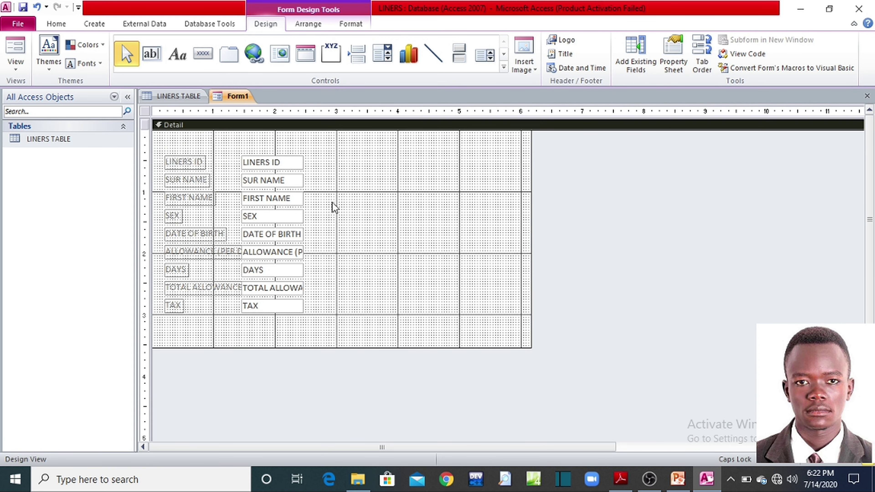
{"action": "left_click_drag", "start_coordinate": [353, 152], "coordinate": [345, 316]}
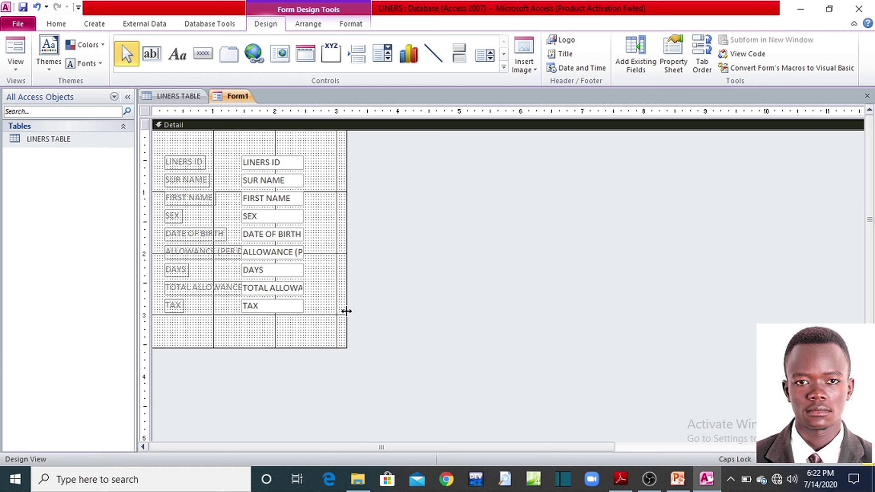
{"action": "left_click", "coordinate": [36, 8]}
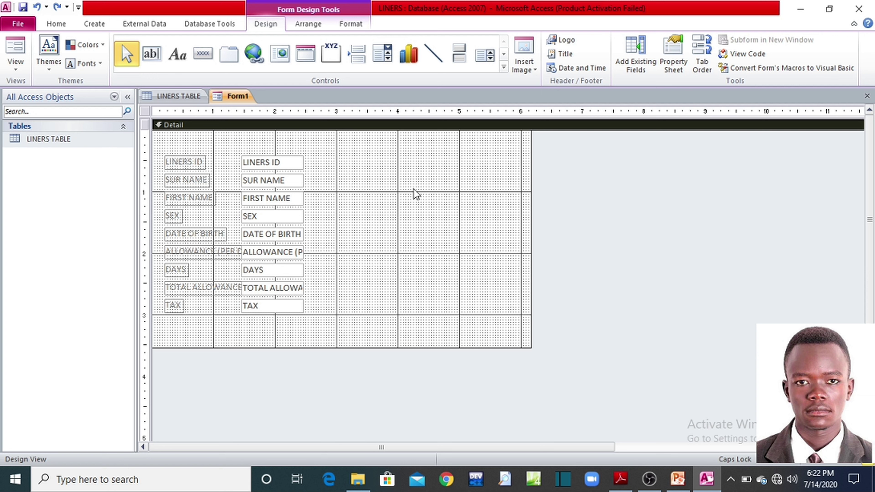
Move ALLOWANCE (PER DAY), DAYS, TOTAL ALLOWANCE and TAX beside LINERS ID–SEX and reposition all fields
{"action": "left_click_drag", "start_coordinate": [156, 243], "coordinate": [326, 327]}
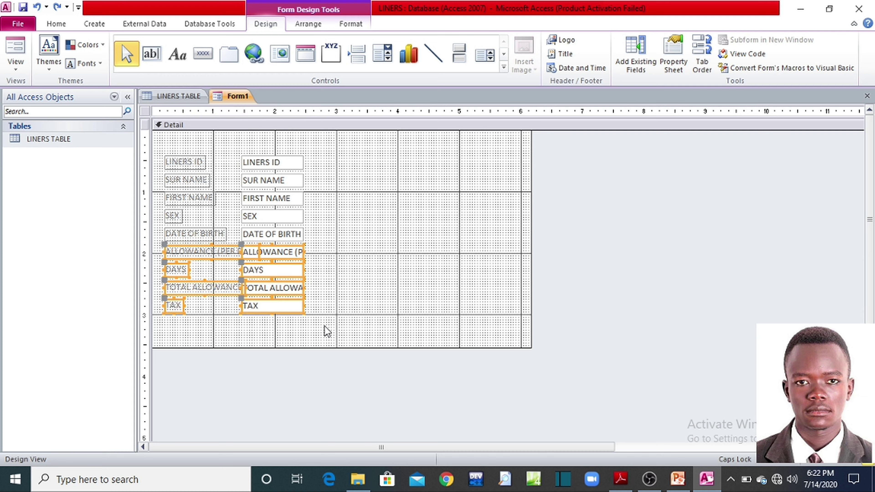
{"action": "left_click_drag", "start_coordinate": [282, 244], "coordinate": [453, 158]}
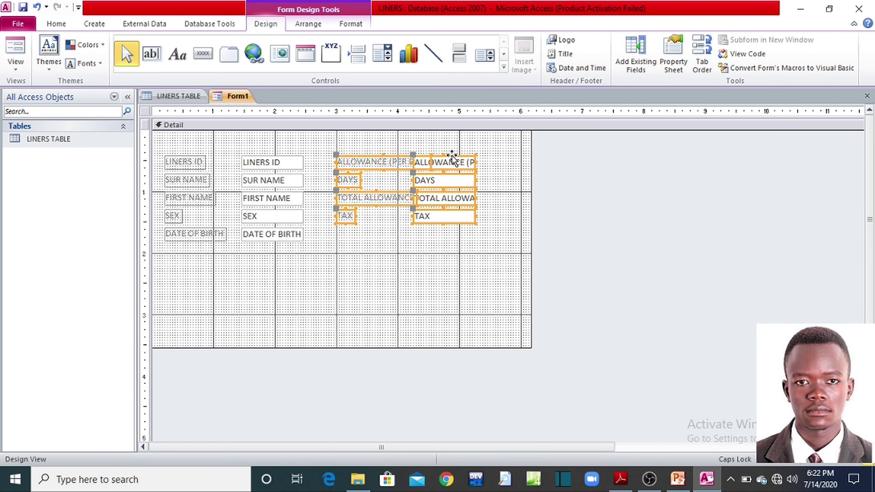
{"action": "left_click", "coordinate": [420, 246]}
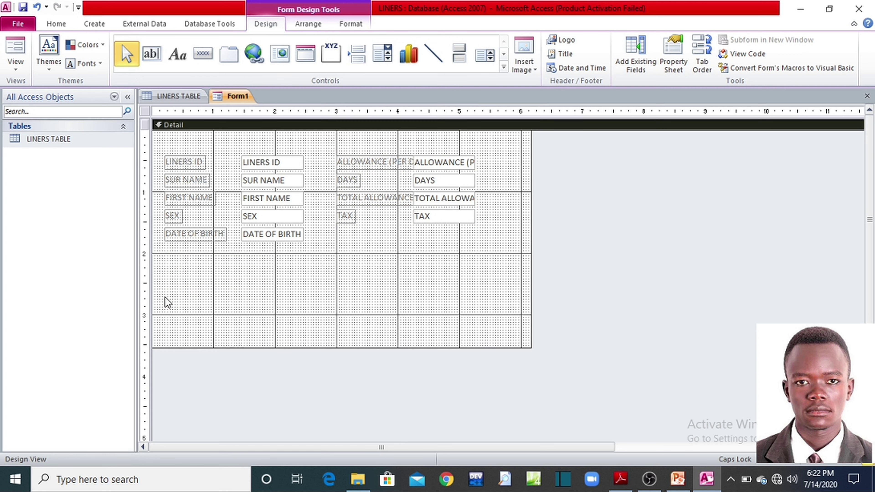
{"action": "left_click_drag", "start_coordinate": [297, 347], "coordinate": [316, 281]}
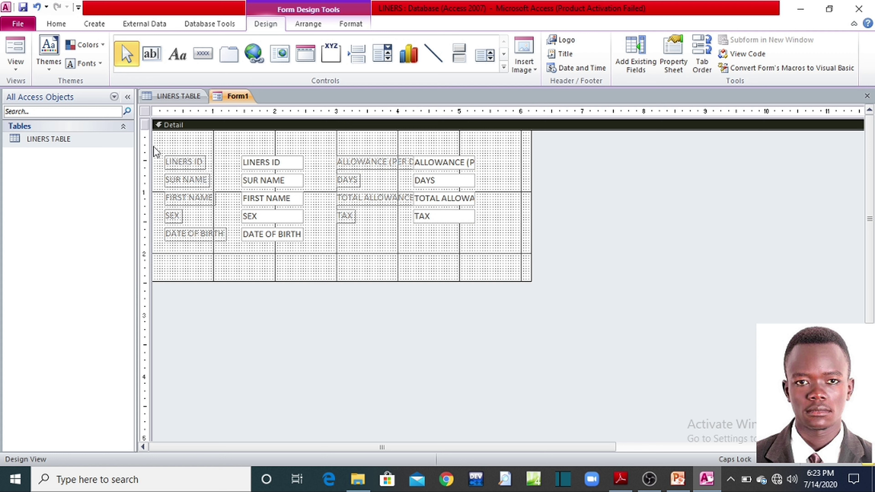
{"action": "left_click_drag", "start_coordinate": [157, 143], "coordinate": [495, 277]}
{"action": "left_click_drag", "start_coordinate": [434, 218], "coordinate": [451, 231]}
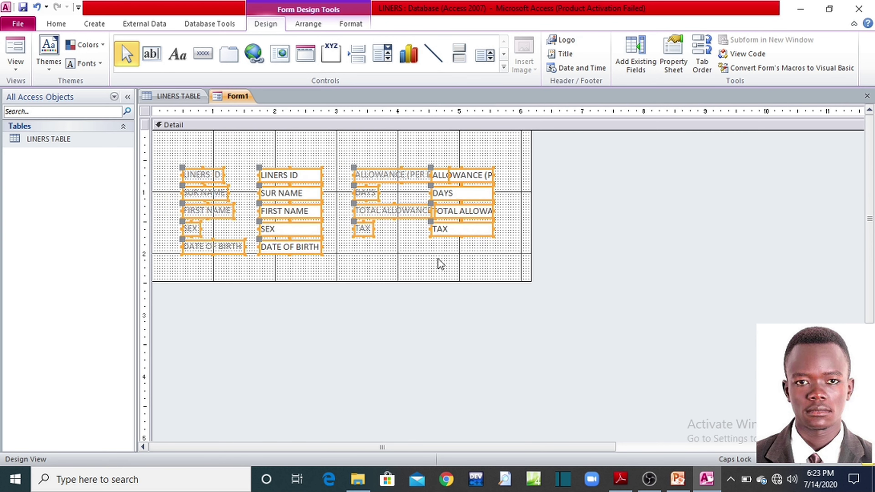
{"action": "left_click", "coordinate": [436, 266]}
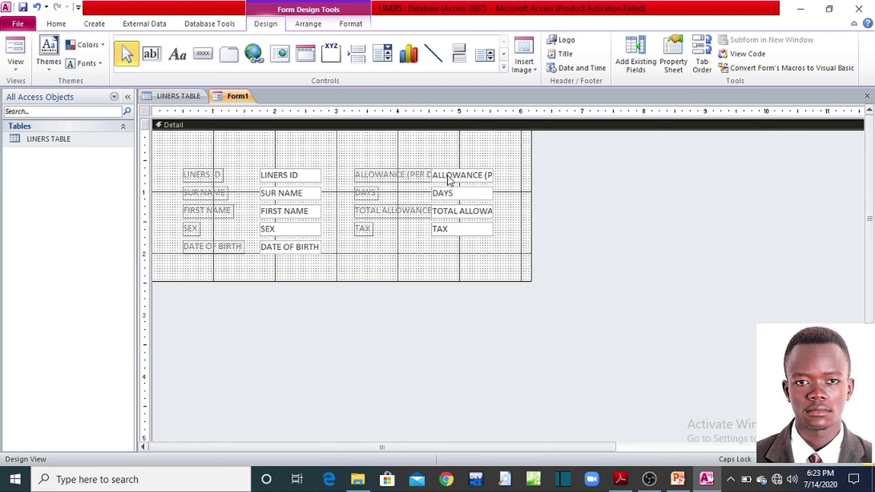
Shift the four right-hand text boxes so their labels show fully and widen the form slightly
{"action": "left_click_drag", "start_coordinate": [449, 152], "coordinate": [461, 261]}
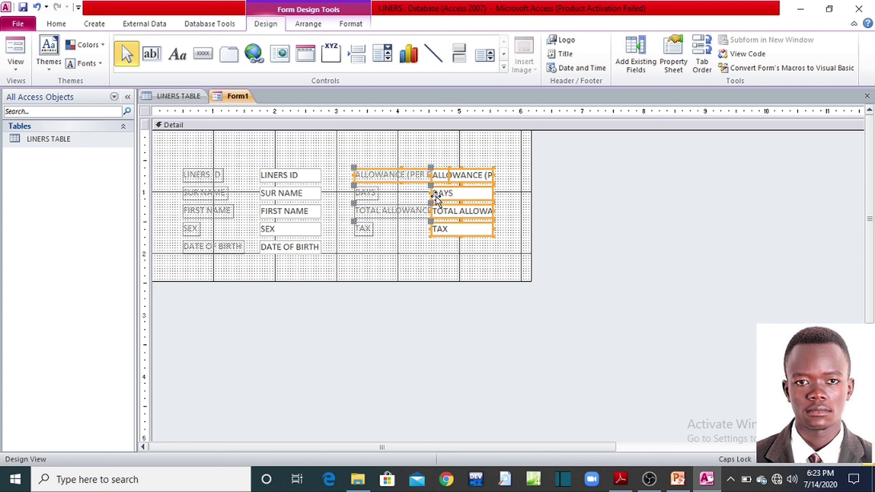
{"action": "left_click", "coordinate": [463, 241]}
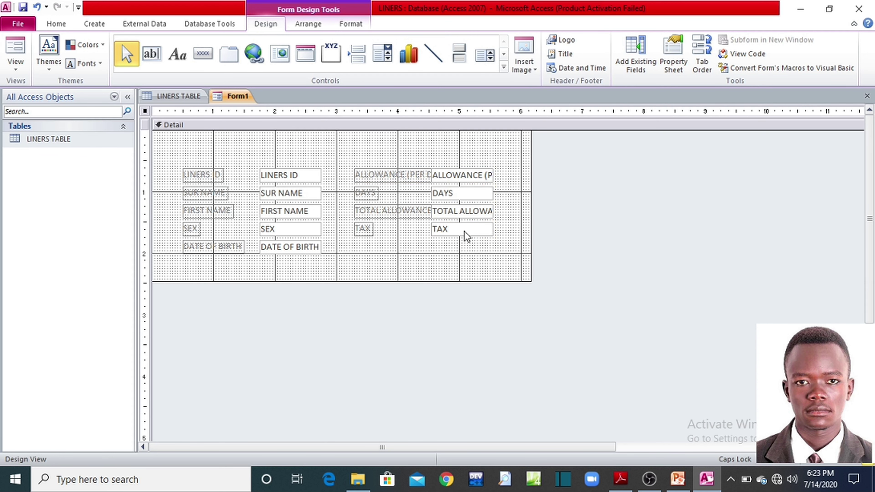
{"action": "left_click_drag", "start_coordinate": [474, 152], "coordinate": [492, 274]}
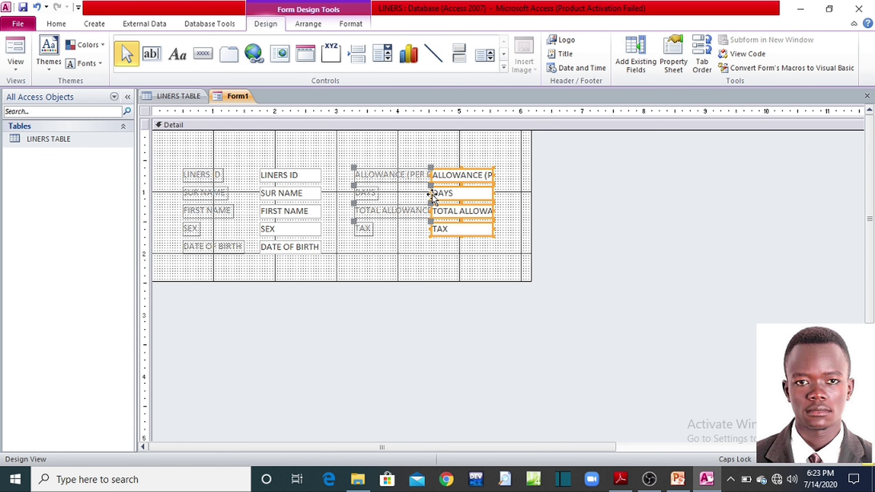
{"action": "left_click_drag", "start_coordinate": [431, 196], "coordinate": [554, 199]}
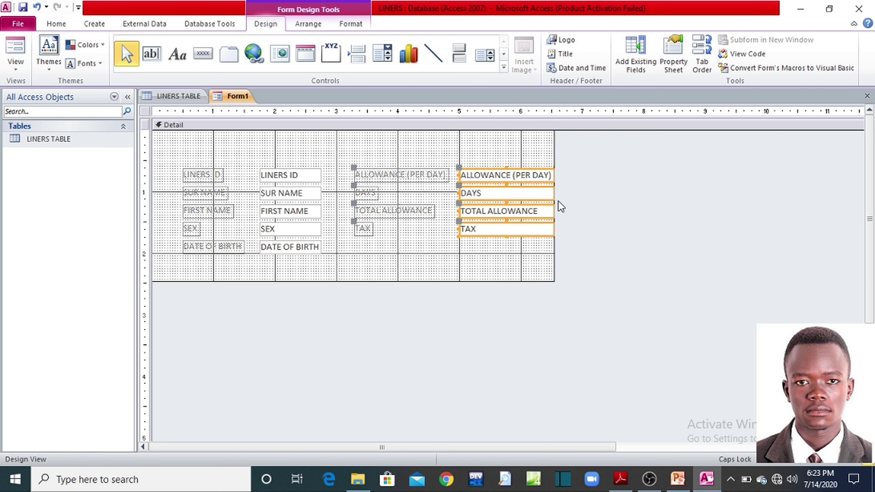
{"action": "left_click", "coordinate": [541, 156]}
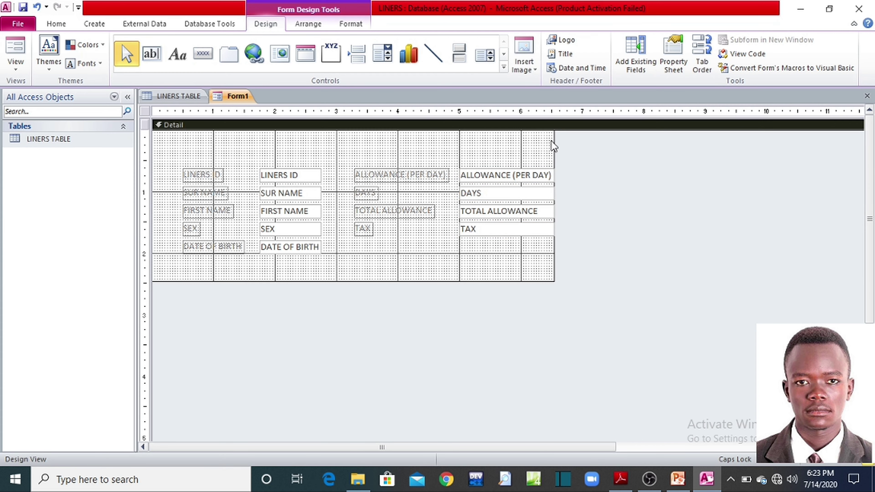
{"action": "left_click_drag", "start_coordinate": [554, 144], "coordinate": [567, 148]}
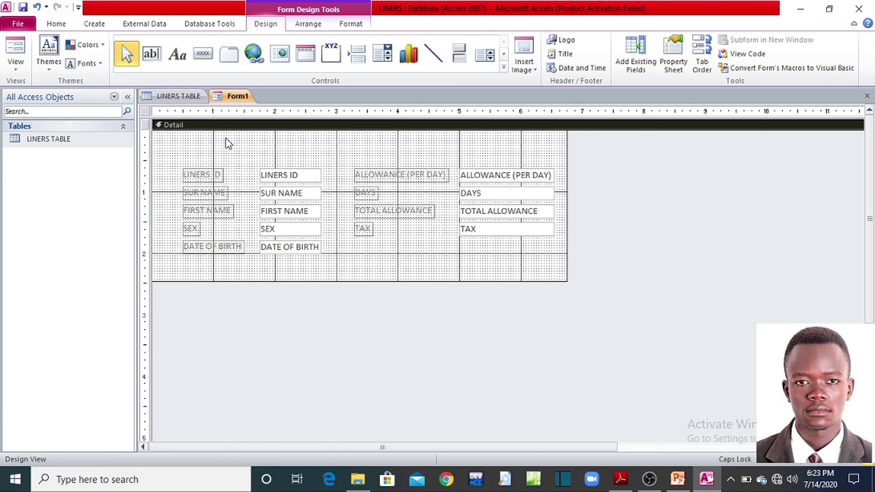
{"action": "left_click", "coordinate": [197, 152]}
{"action": "left_click_drag", "start_coordinate": [200, 261], "coordinate": [201, 270]}
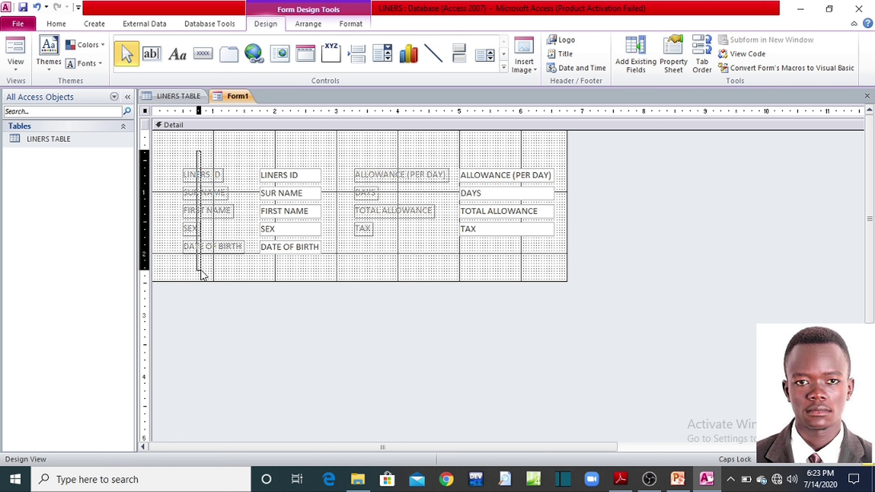
Make the five left and four right field labels bold red text
{"action": "left_click_drag", "start_coordinate": [201, 272], "coordinate": [201, 273]}
{"action": "left_click", "coordinate": [353, 28]}
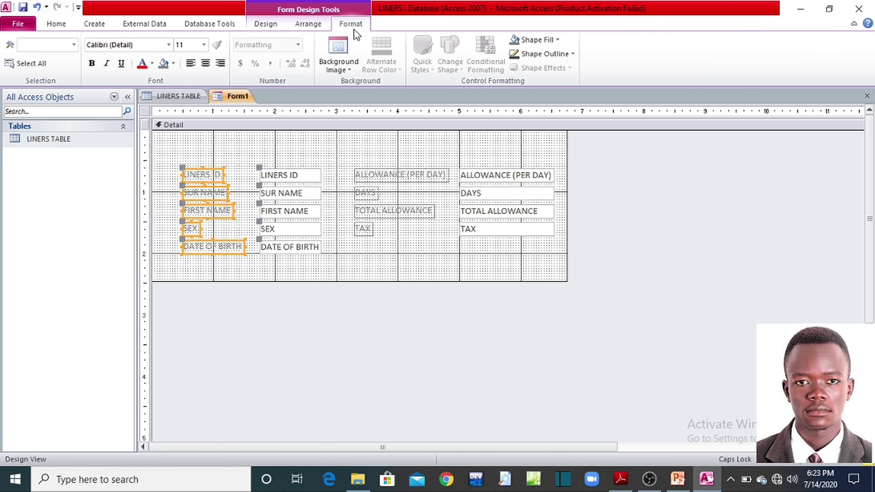
{"action": "left_click", "coordinate": [142, 63]}
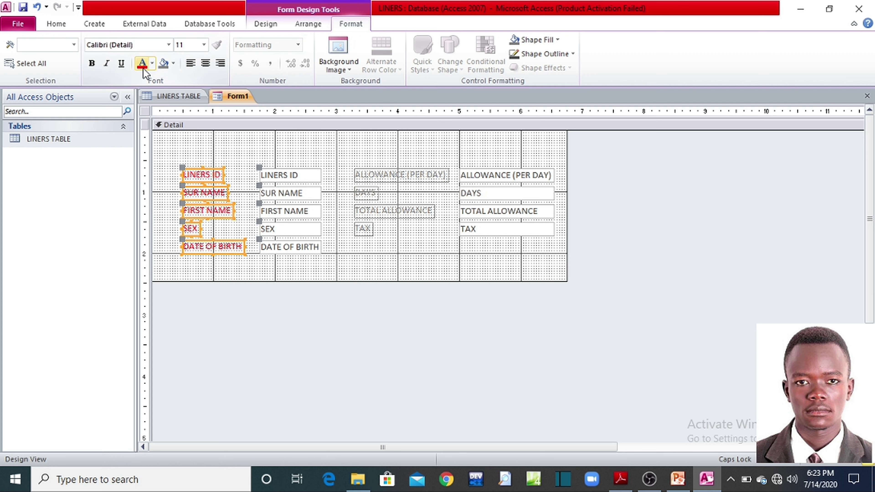
{"action": "left_click_drag", "start_coordinate": [374, 142], "coordinate": [357, 281]}
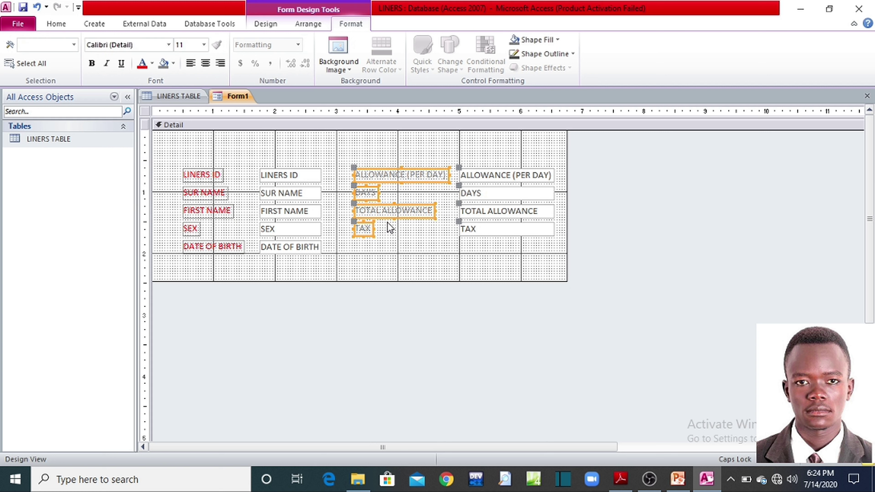
{"action": "left_click", "coordinate": [141, 64]}
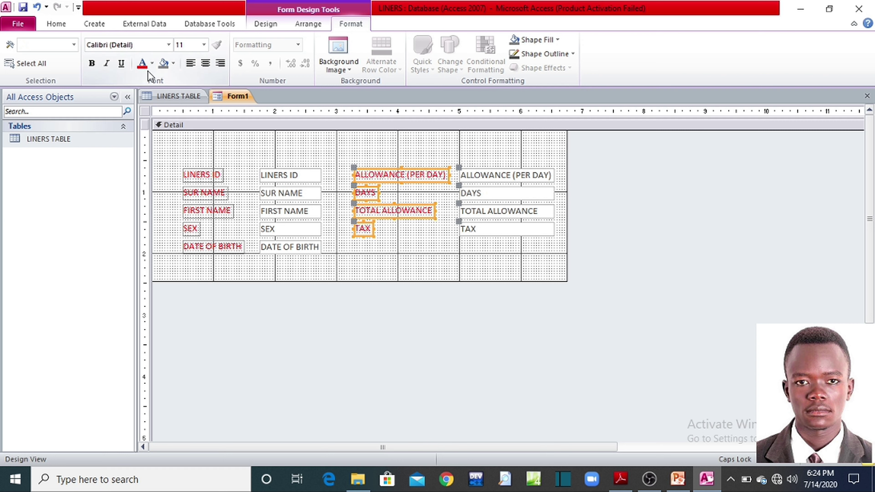
{"action": "left_click", "coordinate": [94, 65]}
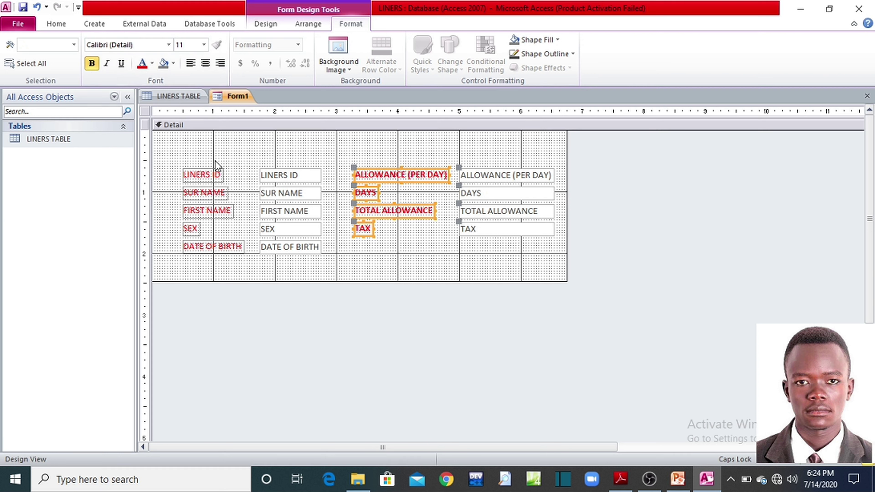
{"action": "left_click_drag", "start_coordinate": [200, 148], "coordinate": [206, 274]}
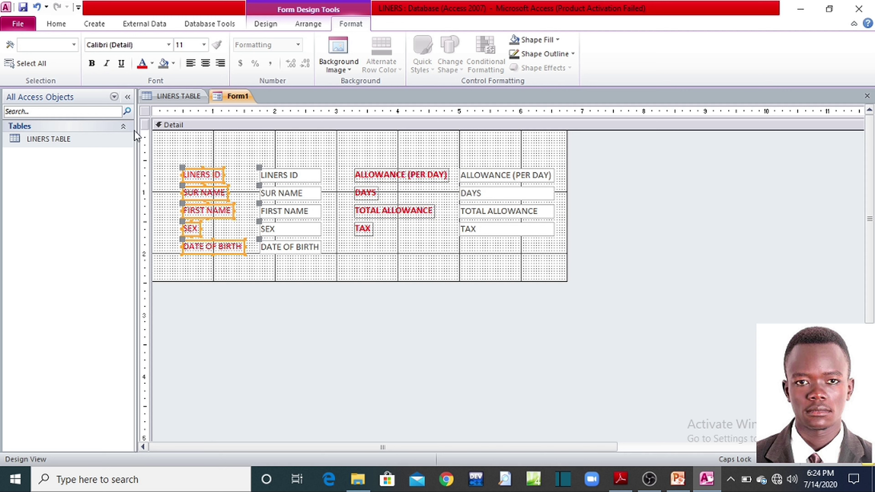
{"action": "left_click", "coordinate": [90, 64]}
{"action": "left_click_drag", "start_coordinate": [289, 143], "coordinate": [297, 275]}
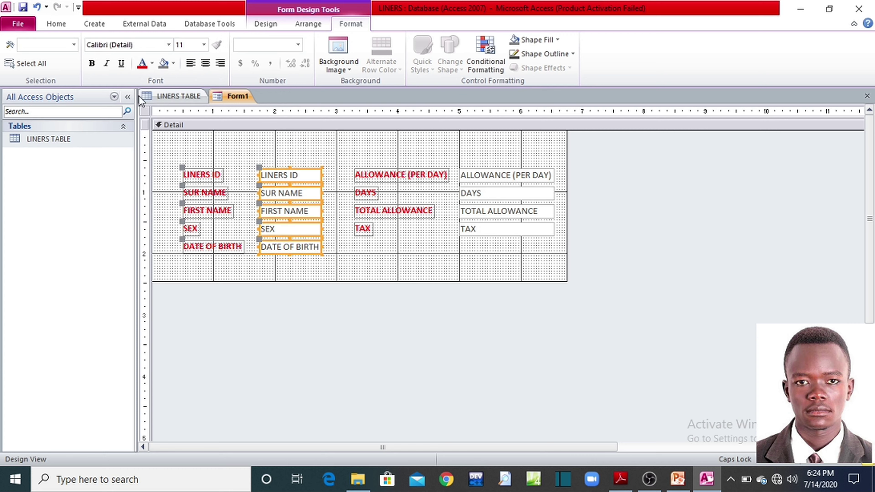
Colour the text of both columns of text boxes dark blue
{"action": "left_click", "coordinate": [152, 64]}
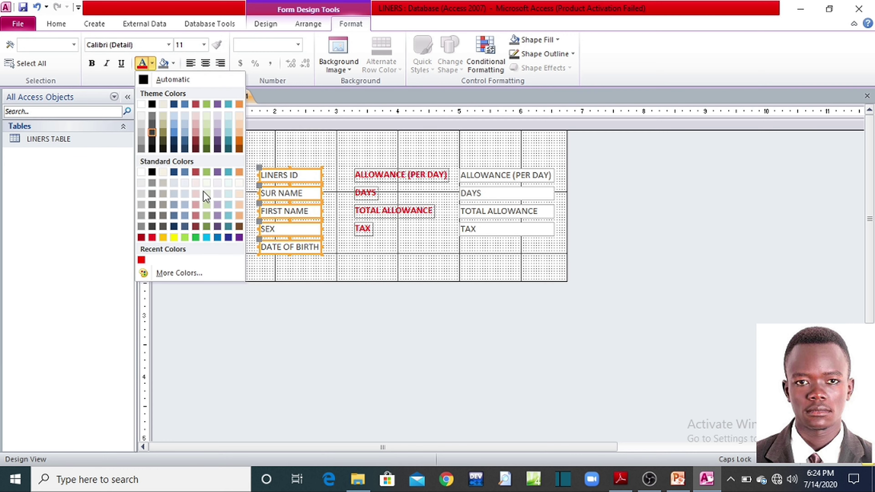
{"action": "left_click", "coordinate": [197, 275]}
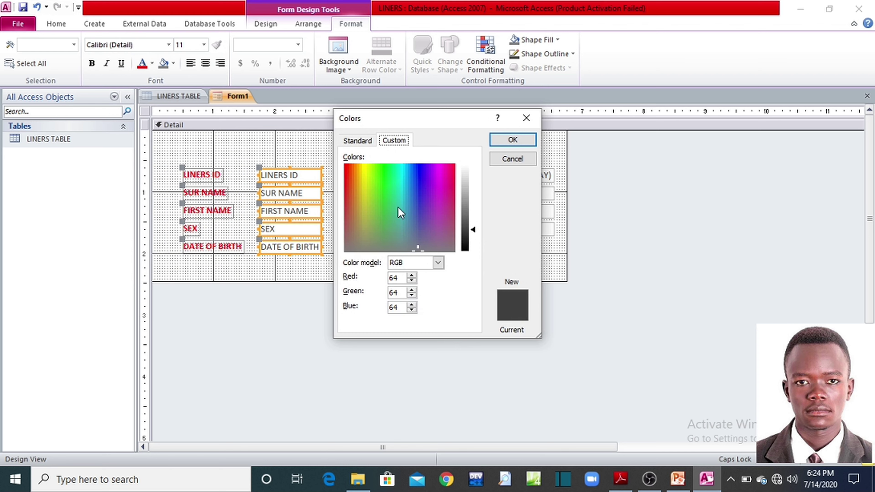
{"action": "left_click", "coordinate": [358, 139]}
{"action": "left_click", "coordinate": [419, 172]}
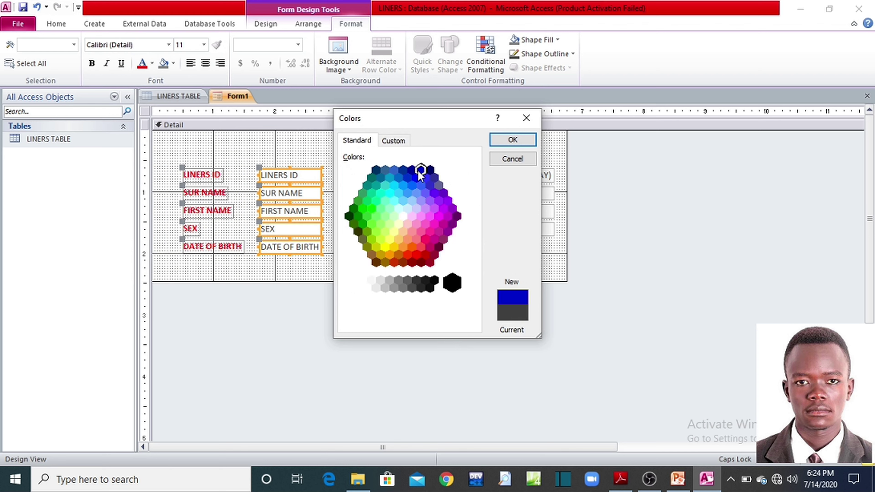
{"action": "left_click", "coordinate": [512, 139]}
{"action": "left_click_drag", "start_coordinate": [492, 156], "coordinate": [496, 268]}
{"action": "left_click", "coordinate": [142, 63]}
{"action": "left_click", "coordinate": [537, 257]}
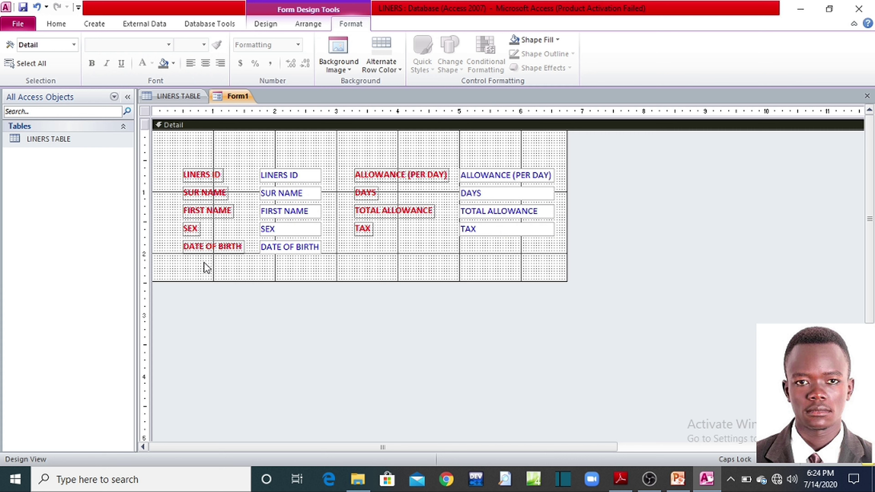
Select the text box columns, then the Detail section, and bring up the Design controls
{"action": "left_click_drag", "start_coordinate": [301, 150], "coordinate": [306, 277]}
{"action": "left_click_drag", "start_coordinate": [513, 154], "coordinate": [473, 276]}
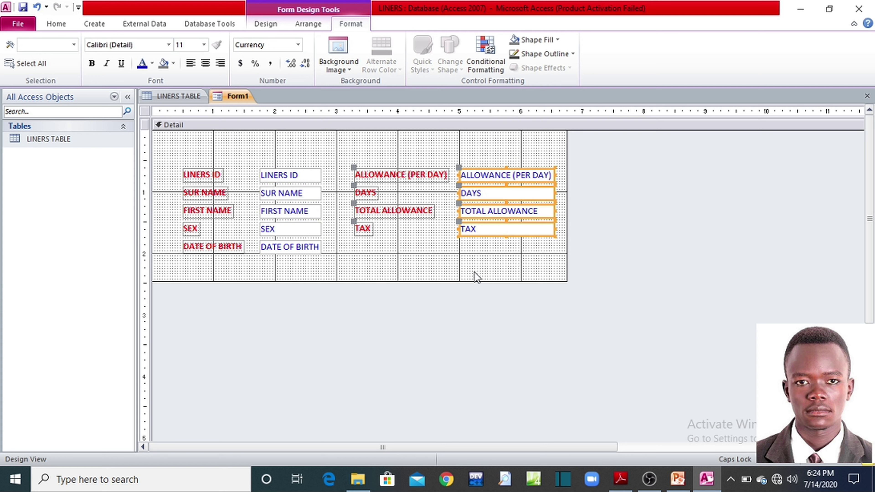
{"action": "left_click", "coordinate": [475, 277]}
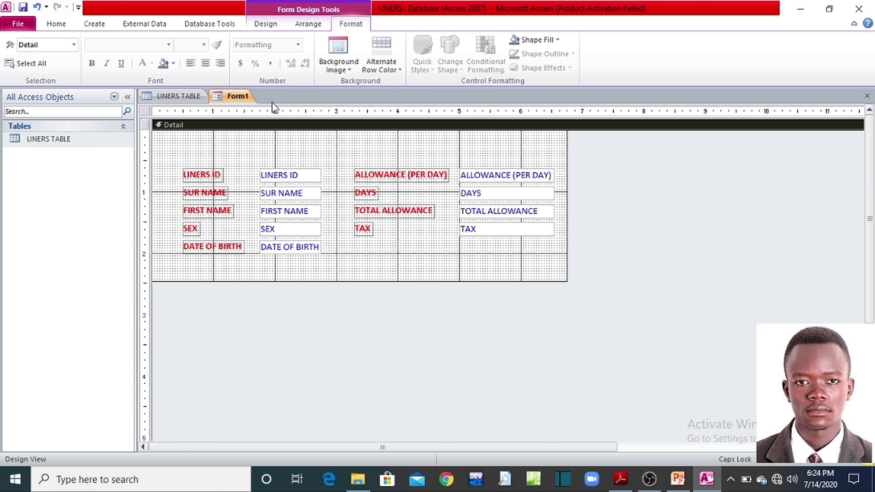
{"action": "left_click", "coordinate": [266, 24]}
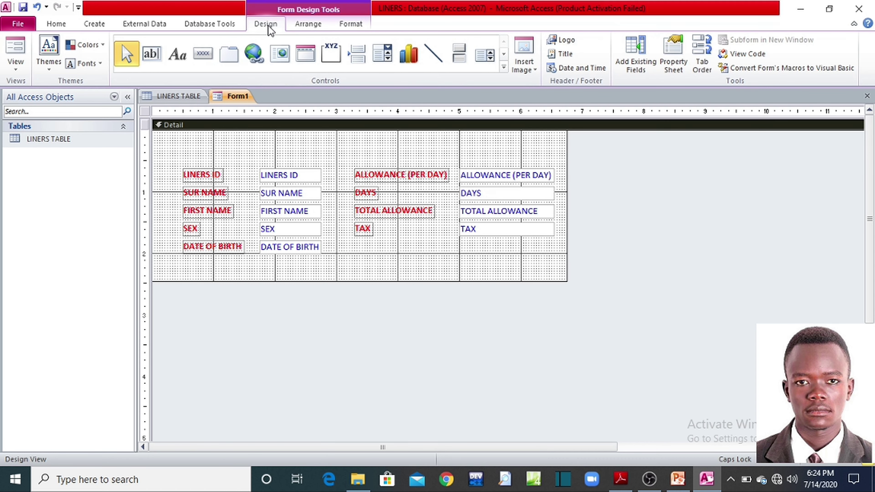
Insert a header title reading 'LINERS FORM' on Form1 and select the title label
{"action": "left_click", "coordinate": [561, 55]}
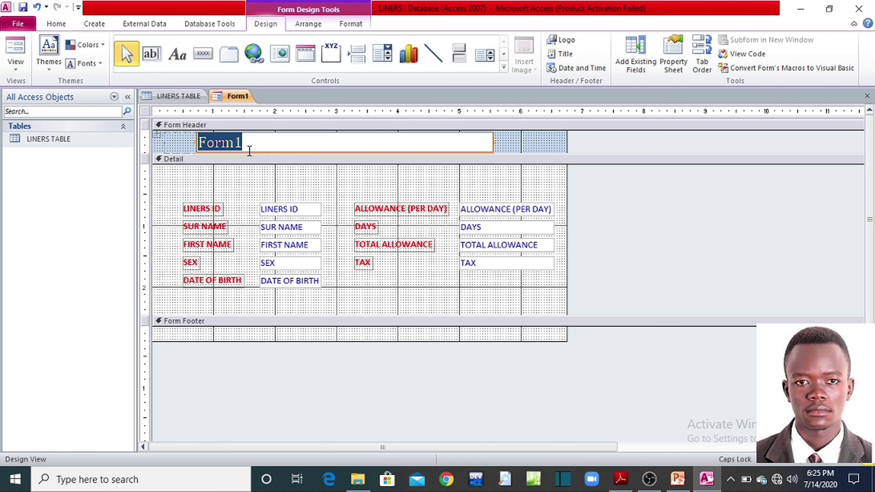
{"action": "type", "text": "LINE5RS"}
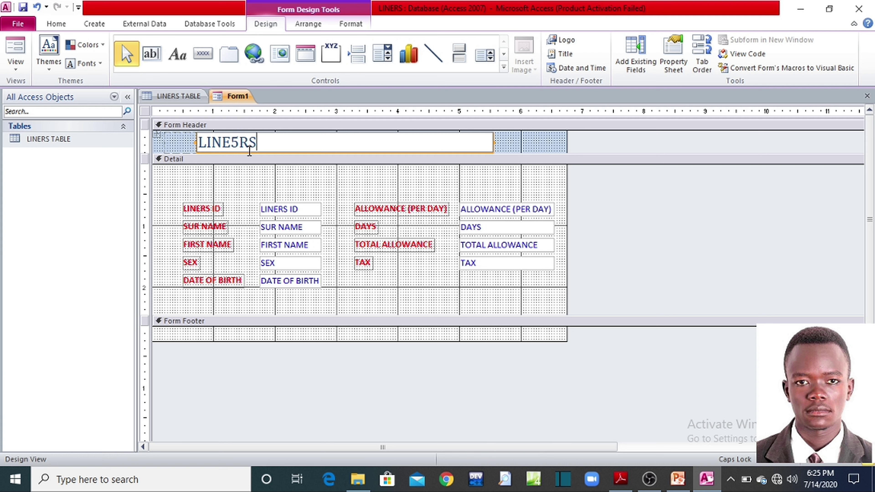
{"action": "key", "text": "BackSpace"}
{"action": "key", "text": "BackSpace"}
{"action": "key", "text": "BackSpace"}
{"action": "type", "text": "S"}
{"action": "key", "text": "BackSpace"}
{"action": "type", "text": "RS FOR"}
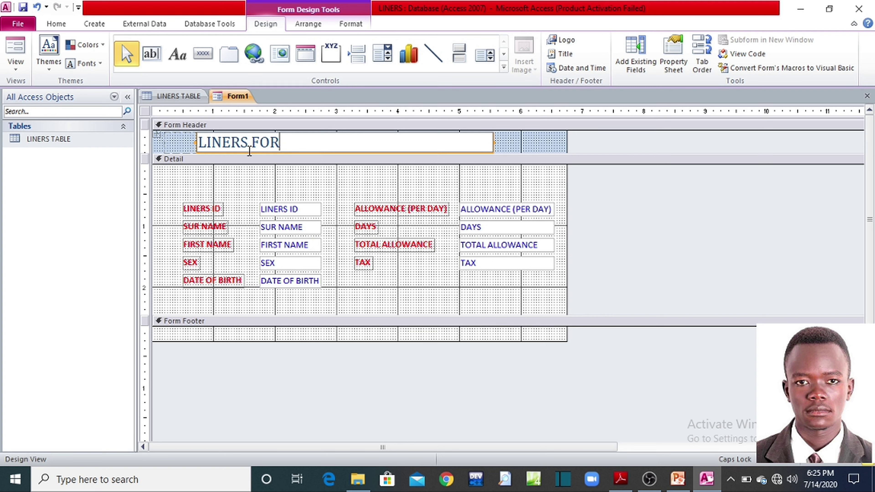
{"action": "type", "text": "M"}
{"action": "left_click", "coordinate": [230, 199]}
{"action": "left_click", "coordinate": [250, 145]}
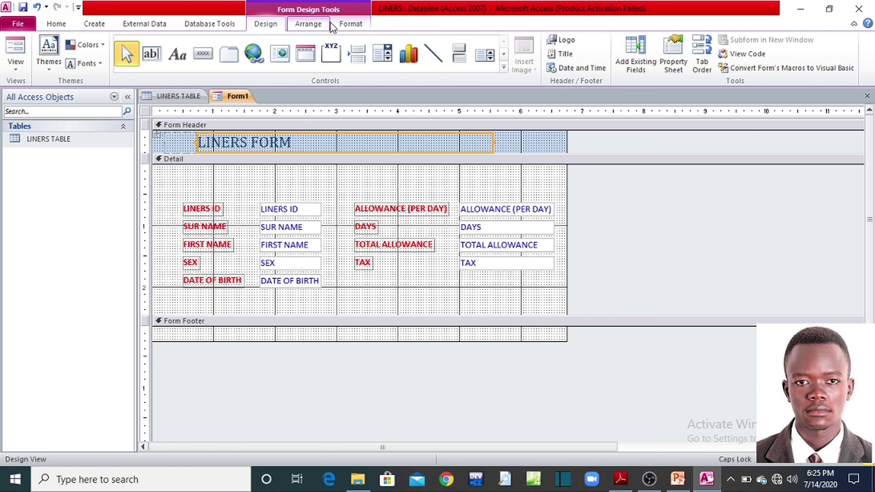
{"action": "left_click", "coordinate": [341, 23]}
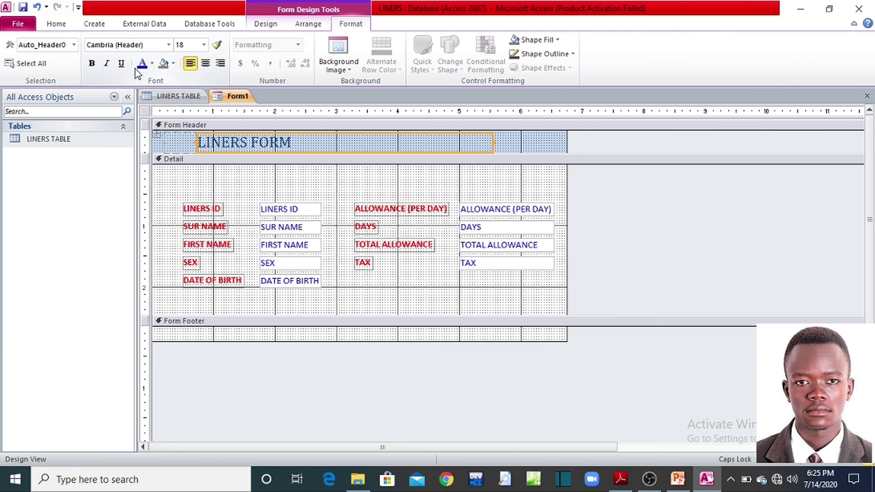
Make the LINERS FORM title red, bold and size 28
{"action": "left_click", "coordinate": [152, 63]}
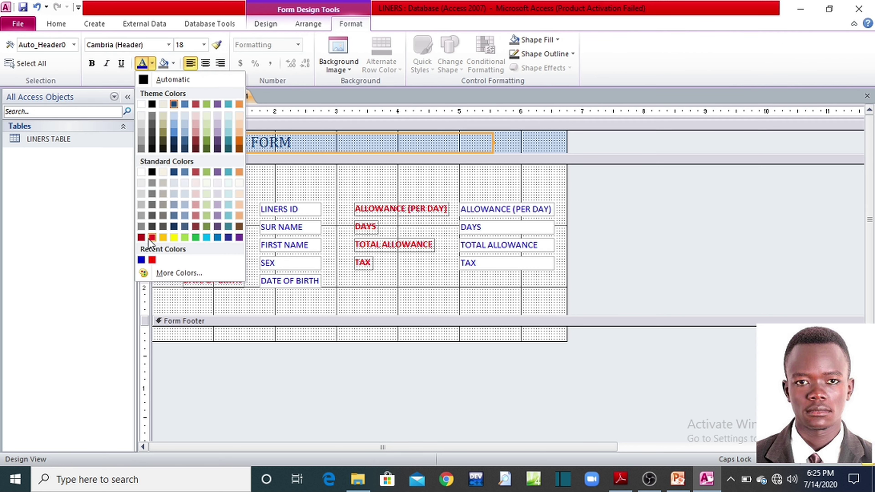
{"action": "left_click", "coordinate": [151, 260]}
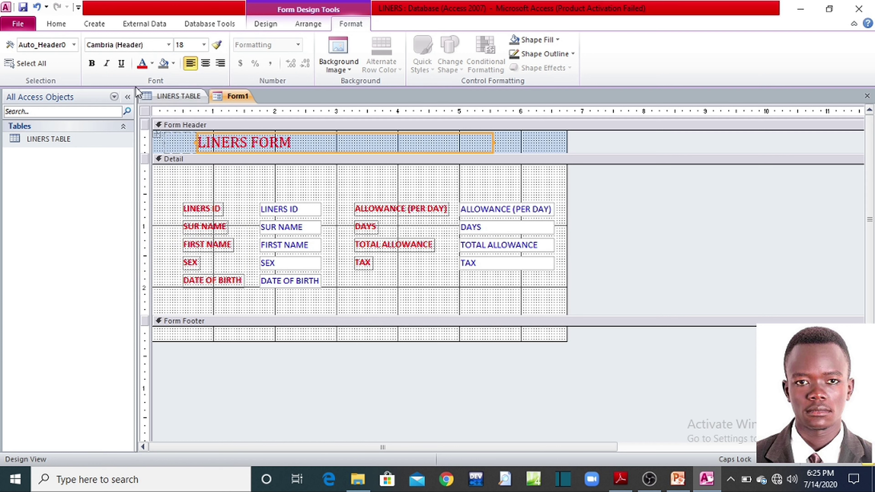
{"action": "left_click", "coordinate": [92, 63]}
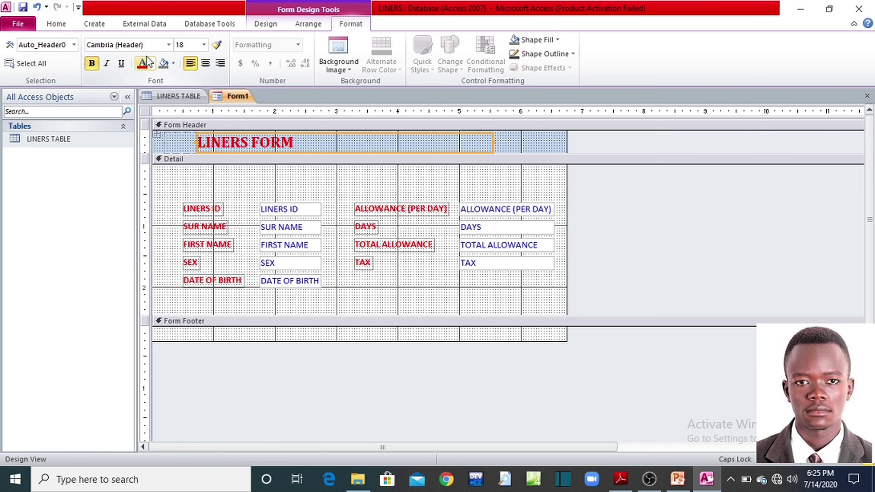
{"action": "left_click", "coordinate": [203, 45]}
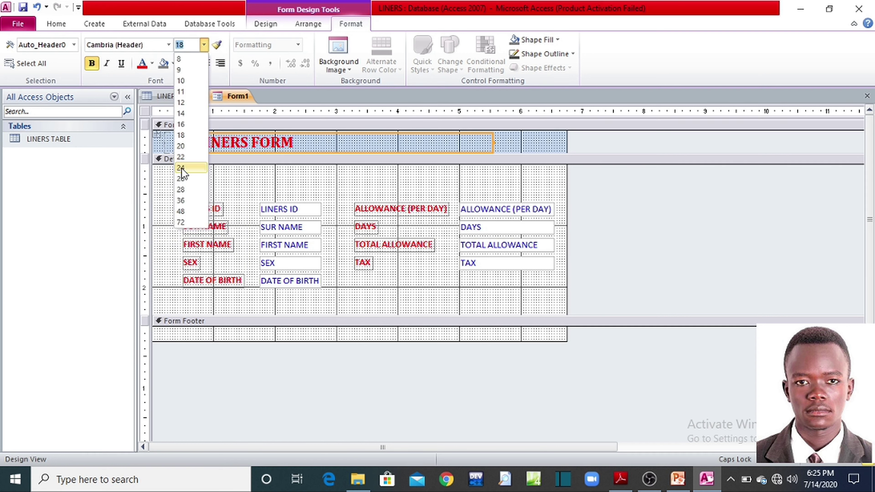
{"action": "left_click", "coordinate": [184, 194]}
Heighten the form header and title label, then centre and underline the title
{"action": "left_click_drag", "start_coordinate": [260, 153], "coordinate": [258, 166]}
{"action": "left_click", "coordinate": [274, 148]}
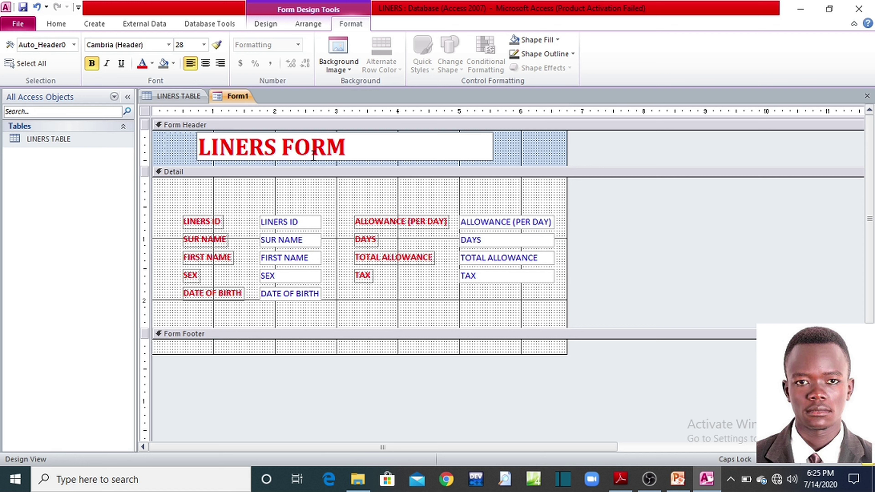
{"action": "left_click", "coordinate": [308, 162]}
{"action": "left_click", "coordinate": [309, 151]}
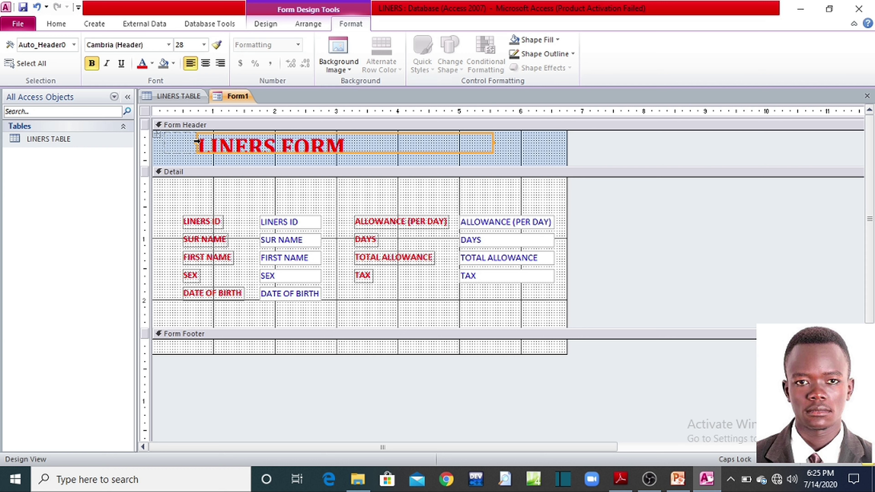
{"action": "left_click_drag", "start_coordinate": [342, 153], "coordinate": [343, 163]}
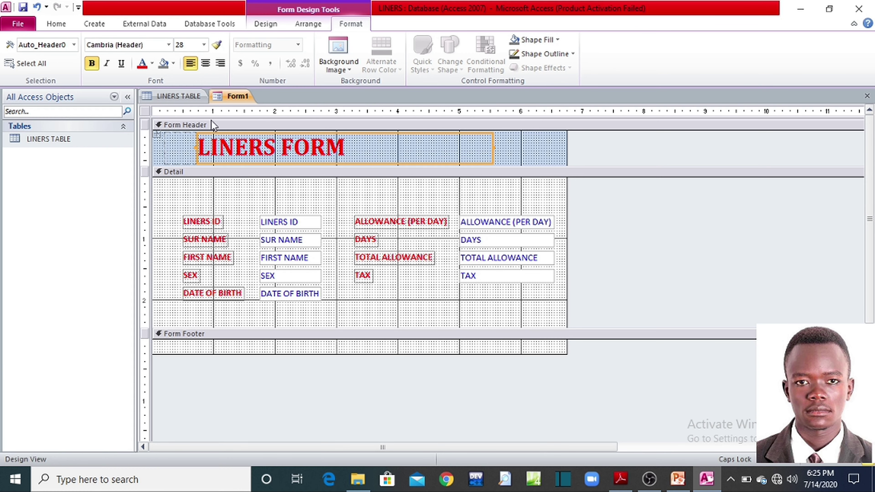
{"action": "left_click", "coordinate": [205, 64]}
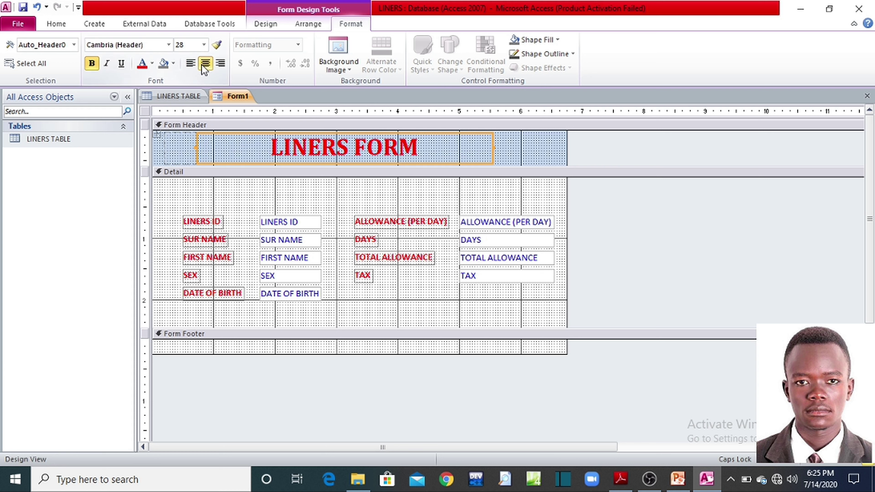
{"action": "left_click", "coordinate": [122, 67]}
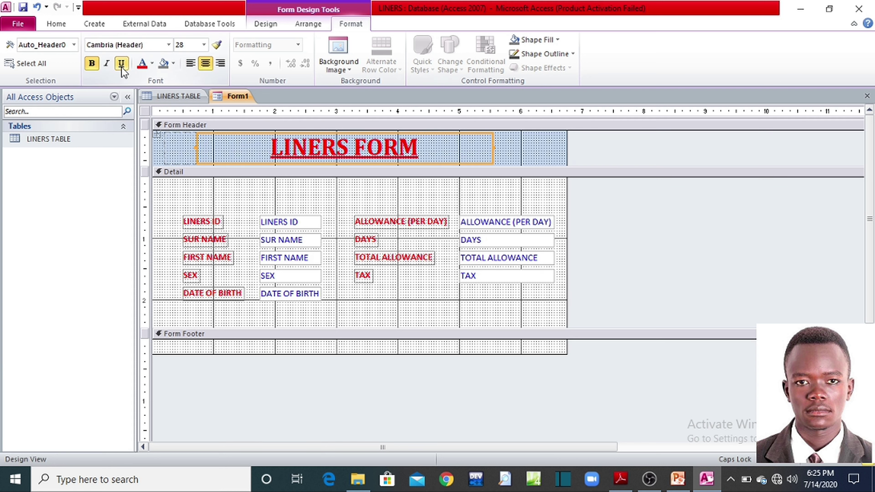
Fill the LINERS FORM title label's background with blue-grey
{"action": "left_click", "coordinate": [174, 68]}
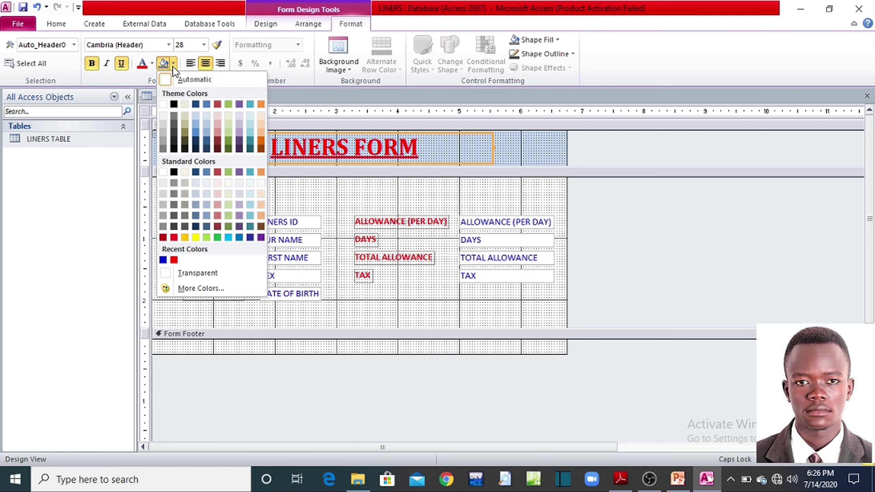
{"action": "left_click", "coordinate": [206, 183]}
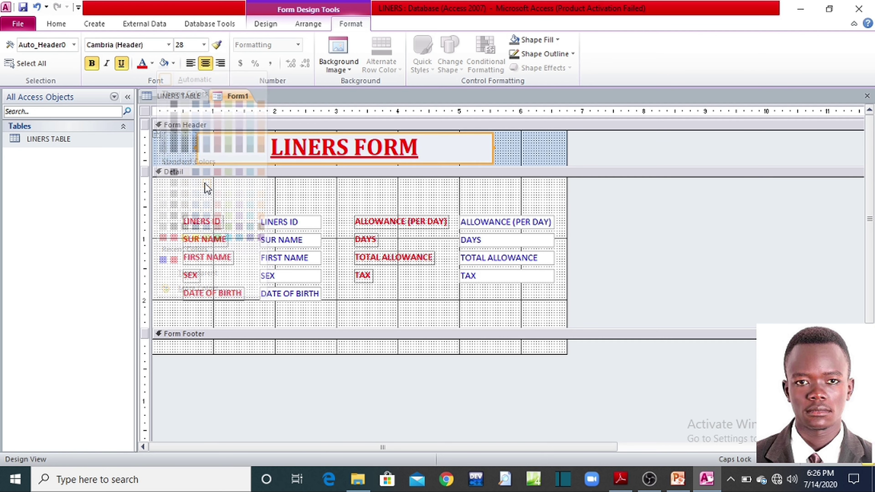
{"action": "left_click", "coordinate": [173, 65]}
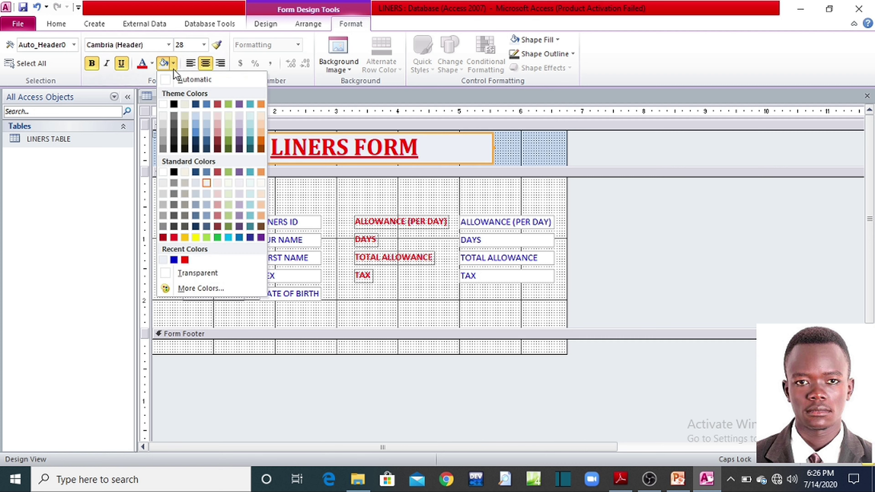
{"action": "left_click", "coordinate": [205, 218]}
Select the form's Detail section
{"action": "left_click", "coordinate": [231, 201]}
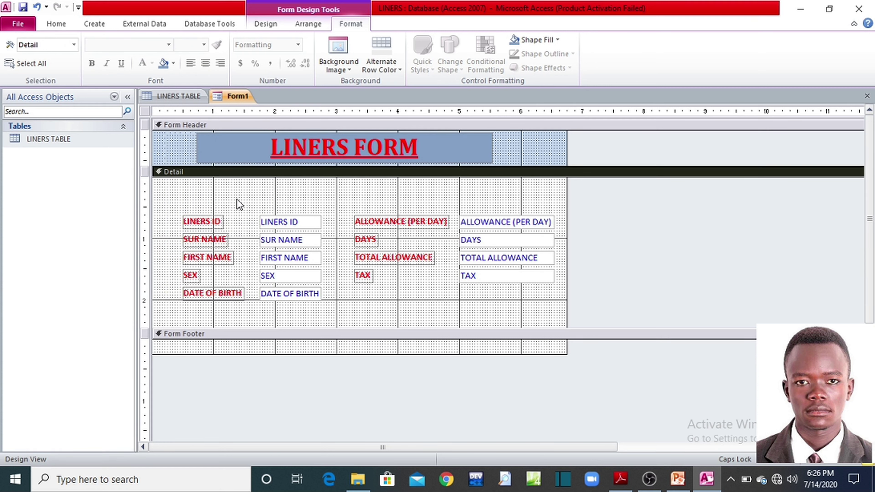
{"action": "left_click", "coordinate": [336, 206]}
{"action": "left_click", "coordinate": [337, 208]}
{"action": "left_click_drag", "start_coordinate": [153, 178], "coordinate": [560, 323]}
{"action": "left_click", "coordinate": [544, 322]}
Try teal, yellow, dark blue and purple, then settle on a light blue-grey Detail background
{"action": "left_click", "coordinate": [173, 65]}
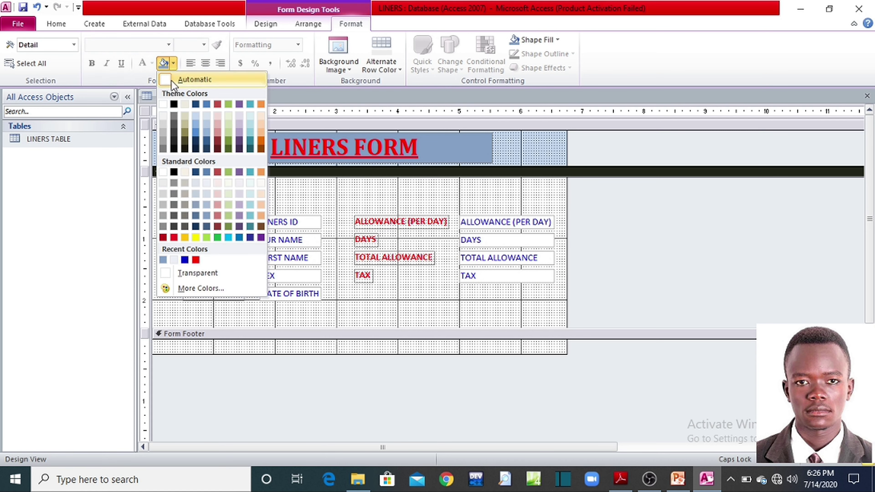
{"action": "left_click", "coordinate": [251, 204]}
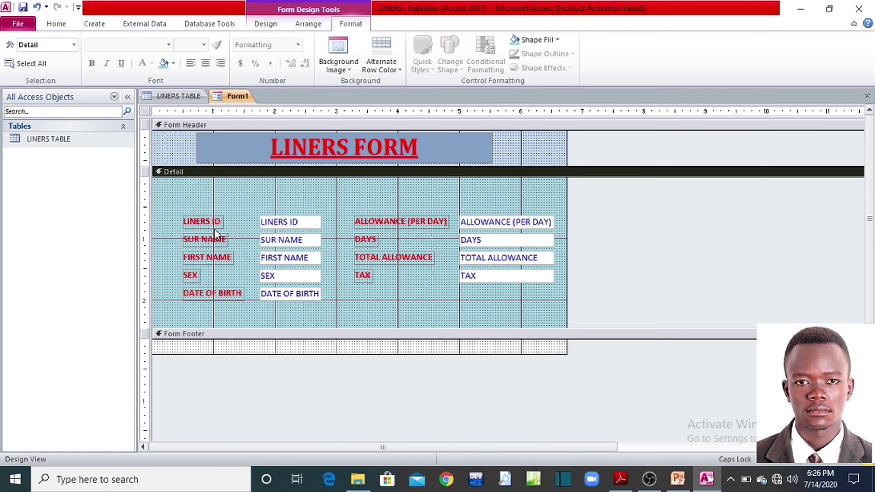
{"action": "left_click", "coordinate": [172, 64]}
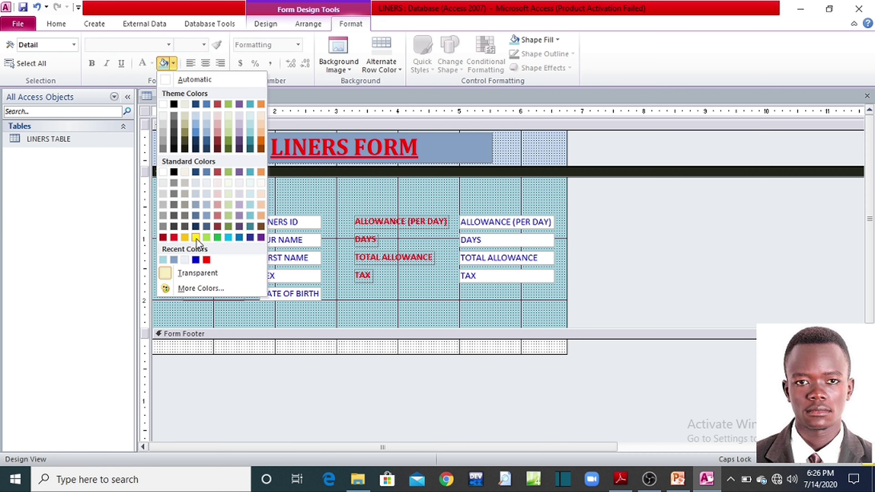
{"action": "left_click", "coordinate": [195, 238]}
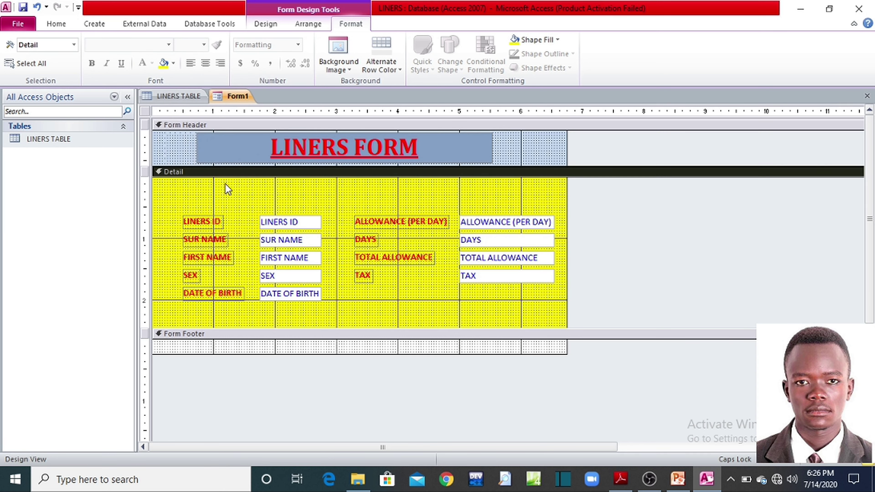
{"action": "left_click", "coordinate": [172, 63]}
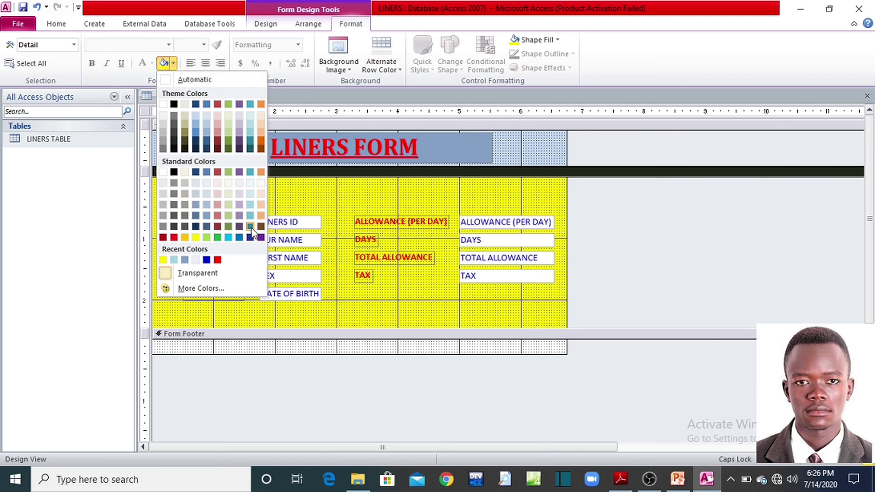
{"action": "left_click", "coordinate": [251, 237]}
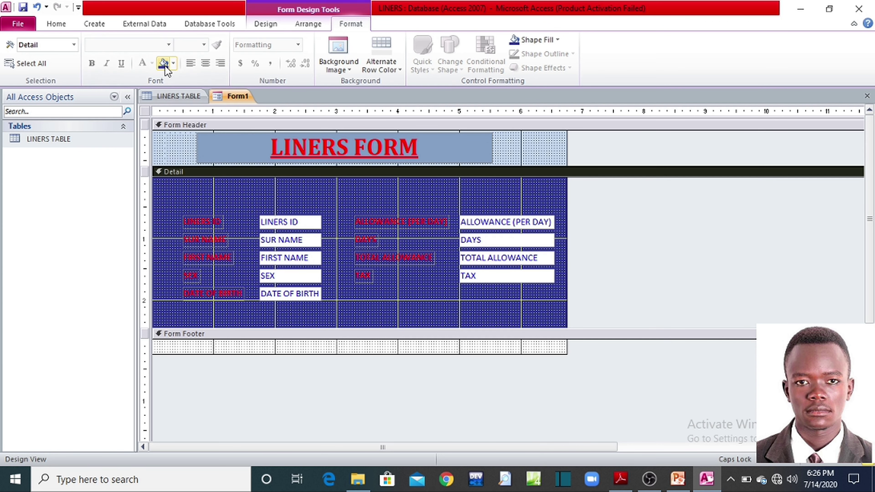
{"action": "left_click", "coordinate": [173, 63]}
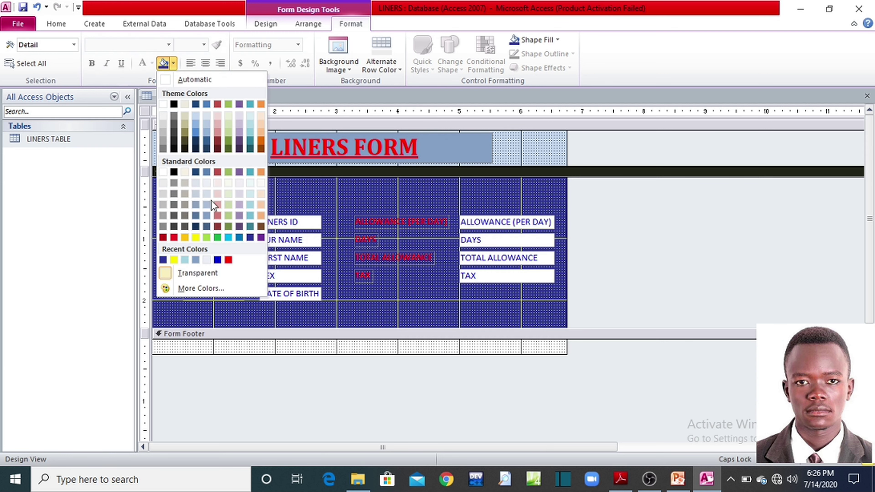
{"action": "left_click", "coordinate": [261, 237]}
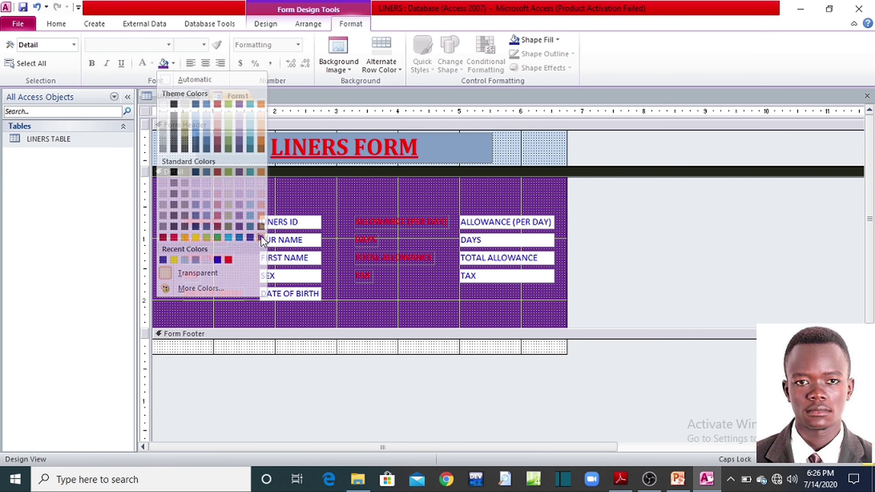
{"action": "left_click", "coordinate": [173, 63]}
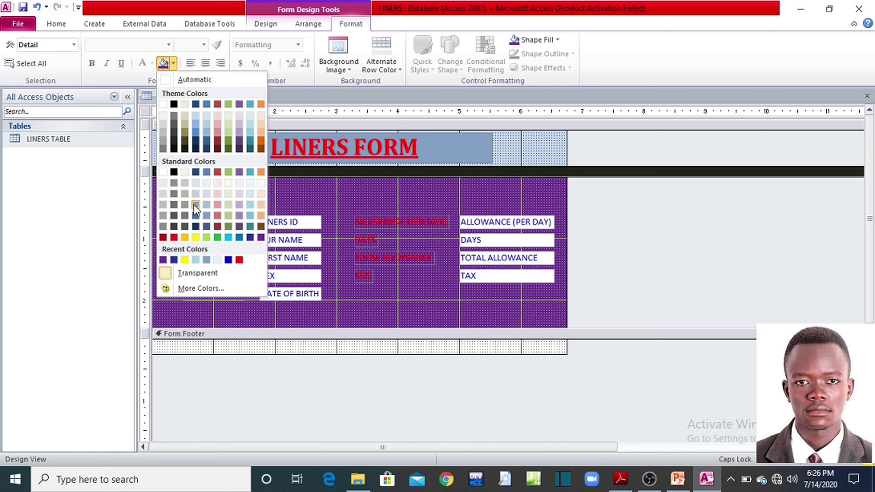
{"action": "left_click", "coordinate": [195, 194]}
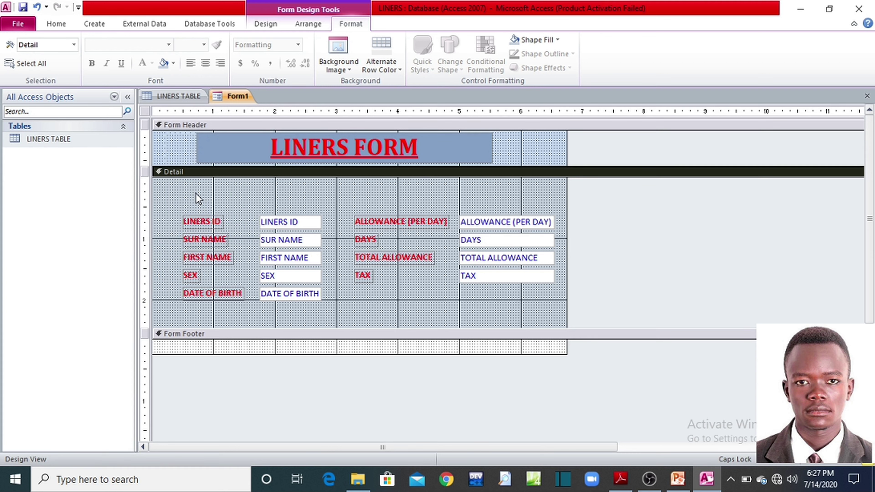
Set the left and middle column labels to font size 14
{"action": "left_click_drag", "start_coordinate": [196, 193], "coordinate": [201, 315]}
{"action": "double_click", "coordinate": [195, 193]}
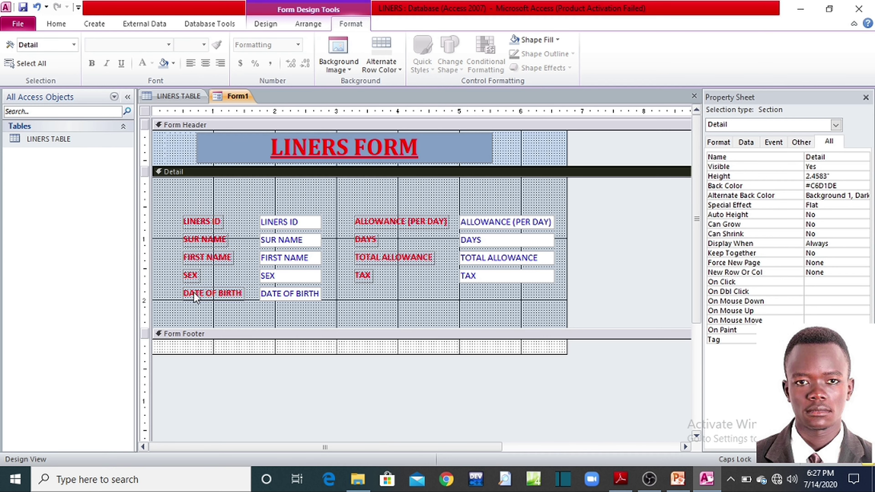
{"action": "left_click", "coordinate": [193, 208]}
{"action": "left_click_drag", "start_coordinate": [195, 206], "coordinate": [199, 311]}
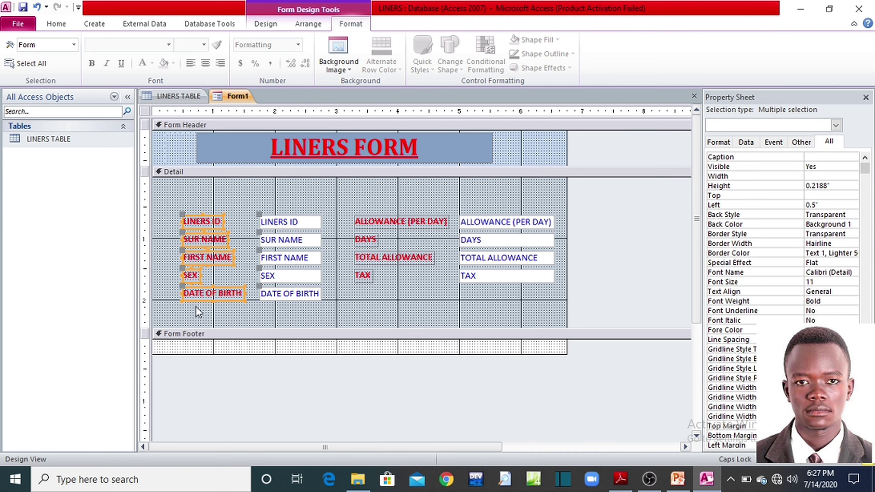
{"action": "left_click", "coordinate": [204, 44]}
{"action": "left_click", "coordinate": [186, 113]}
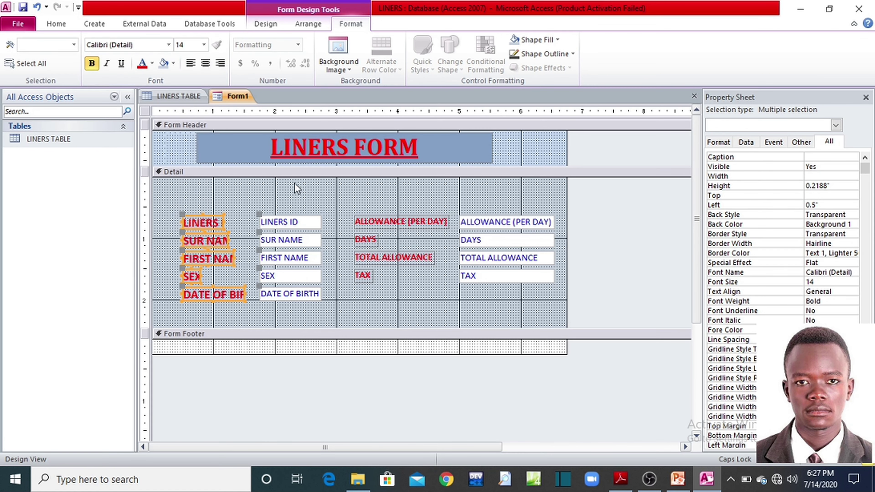
{"action": "left_click_drag", "start_coordinate": [381, 203], "coordinate": [370, 311]}
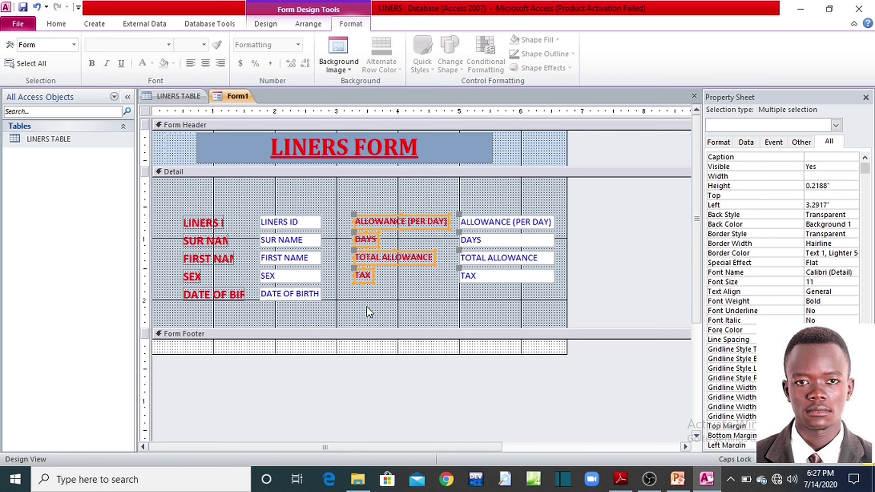
{"action": "left_click", "coordinate": [204, 45]}
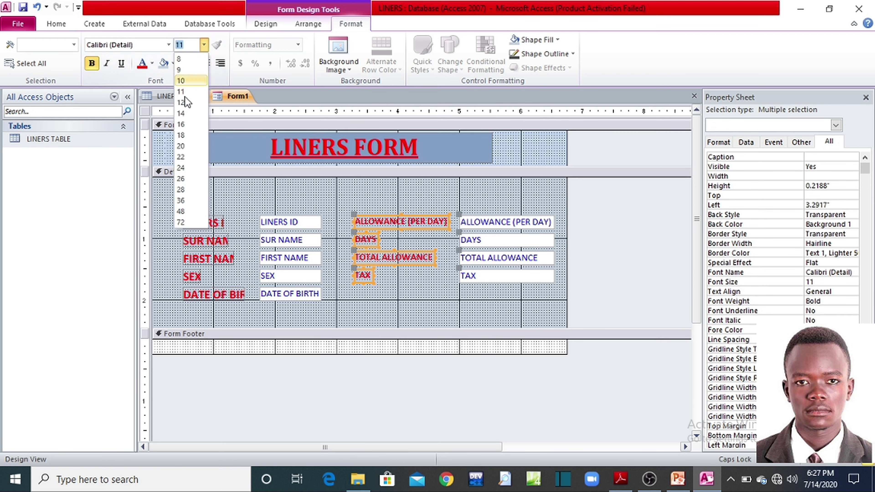
{"action": "left_click", "coordinate": [183, 112]}
Set the left and right column text boxes to font size 13
{"action": "left_click_drag", "start_coordinate": [292, 207], "coordinate": [302, 316]}
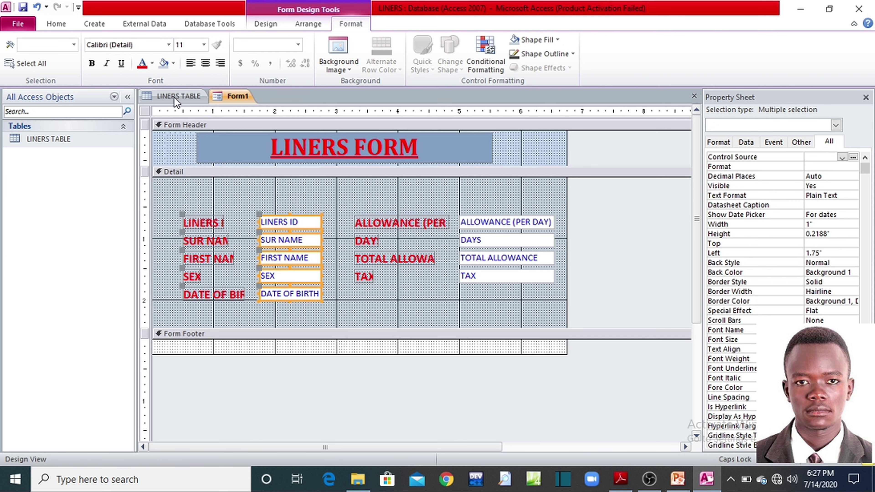
{"action": "left_click", "coordinate": [204, 45]}
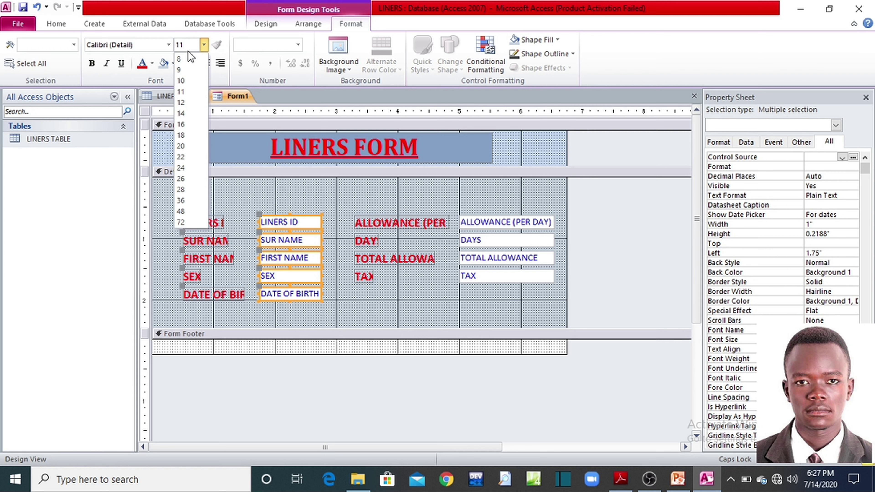
{"action": "key", "text": "Return"}
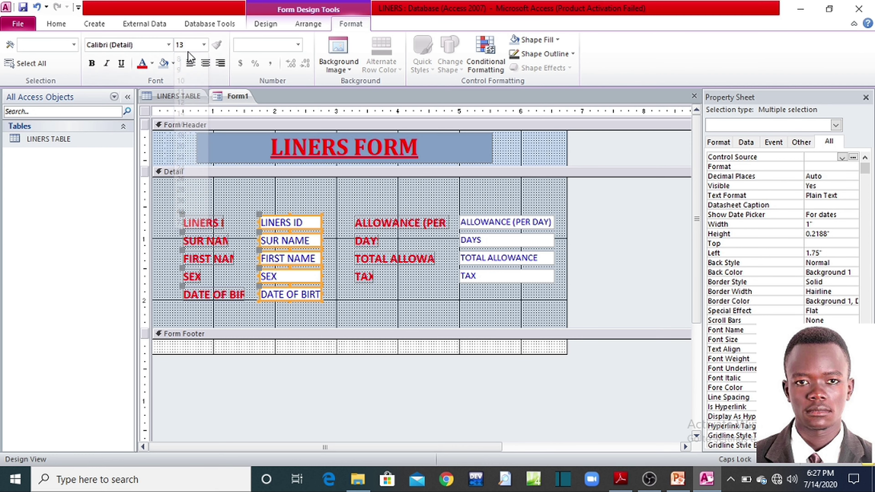
{"action": "left_click_drag", "start_coordinate": [497, 204], "coordinate": [501, 309]}
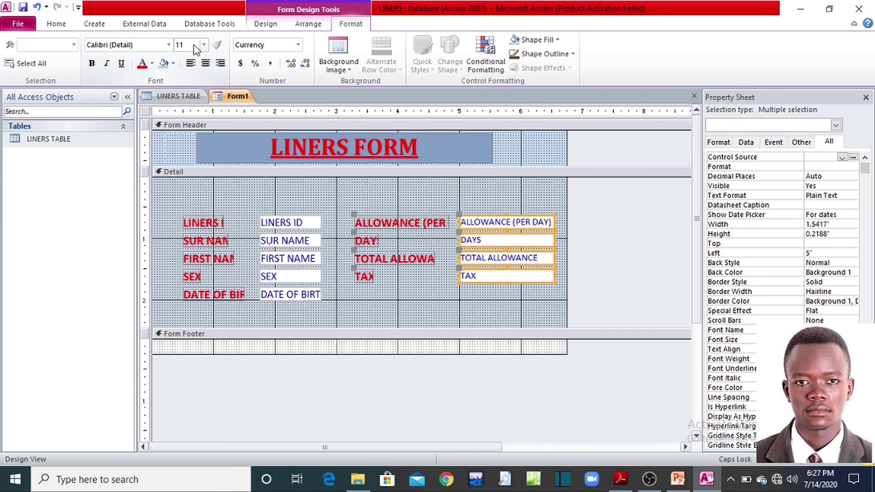
{"action": "type", "text": "13"}
{"action": "key", "text": "Return"}
{"action": "left_click", "coordinate": [420, 293]}
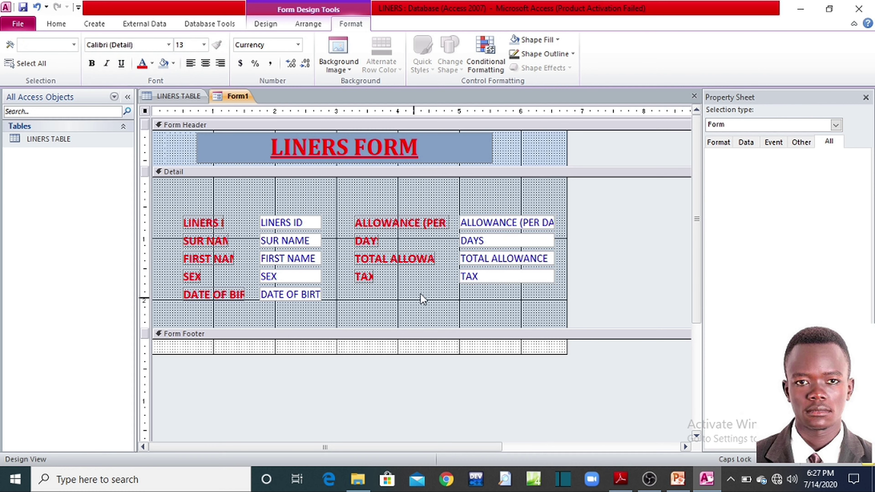
Resize the four right-column text boxes, widening them to the right
{"action": "left_click_drag", "start_coordinate": [477, 208], "coordinate": [474, 322]}
{"action": "left_click_drag", "start_coordinate": [461, 240], "coordinate": [460, 222]}
{"action": "left_click", "coordinate": [435, 221]}
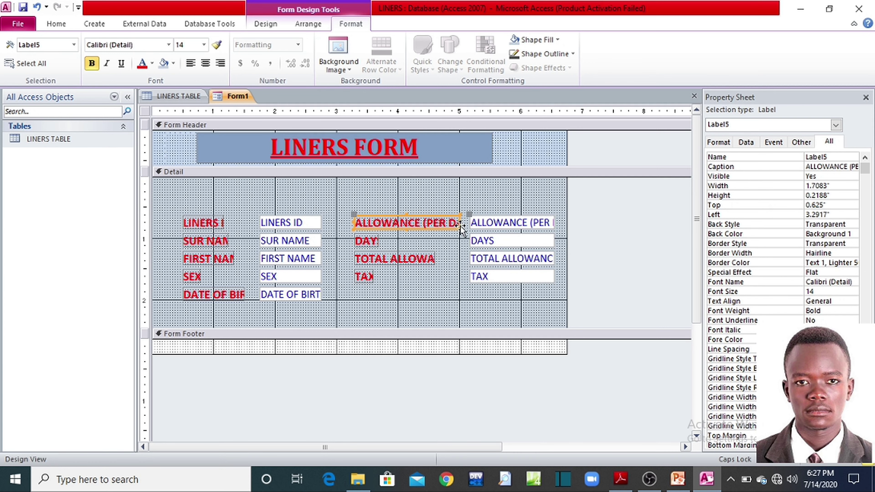
{"action": "left_click_drag", "start_coordinate": [506, 198], "coordinate": [514, 294]}
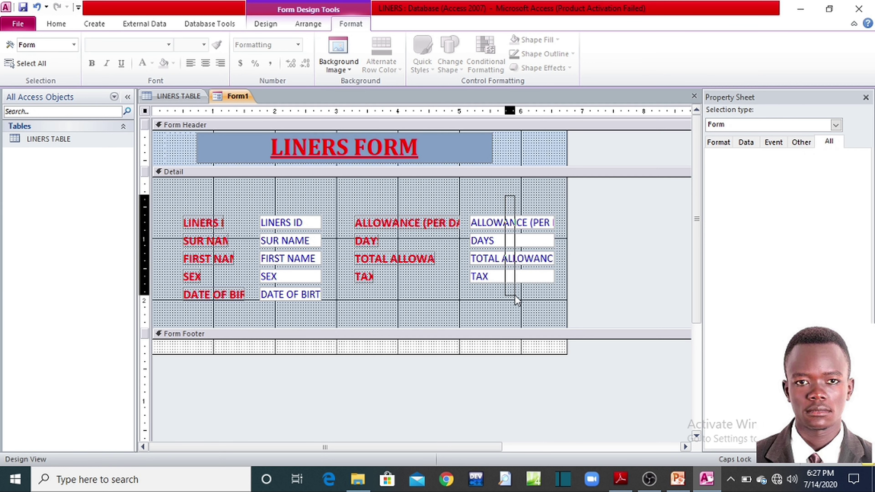
{"action": "left_click_drag", "start_coordinate": [557, 240], "coordinate": [582, 242]}
Widen the four middle-column labels so their full captions show
{"action": "left_click_drag", "start_coordinate": [428, 209], "coordinate": [355, 318]}
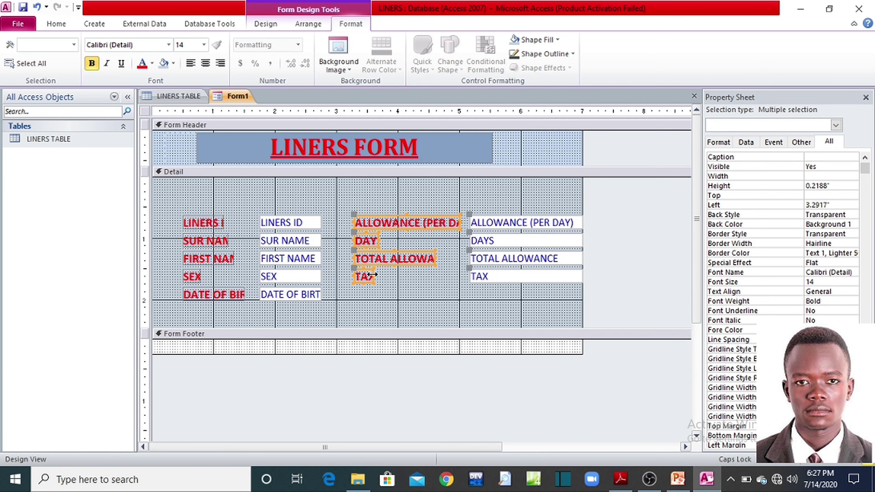
{"action": "left_click_drag", "start_coordinate": [372, 274], "coordinate": [377, 274]}
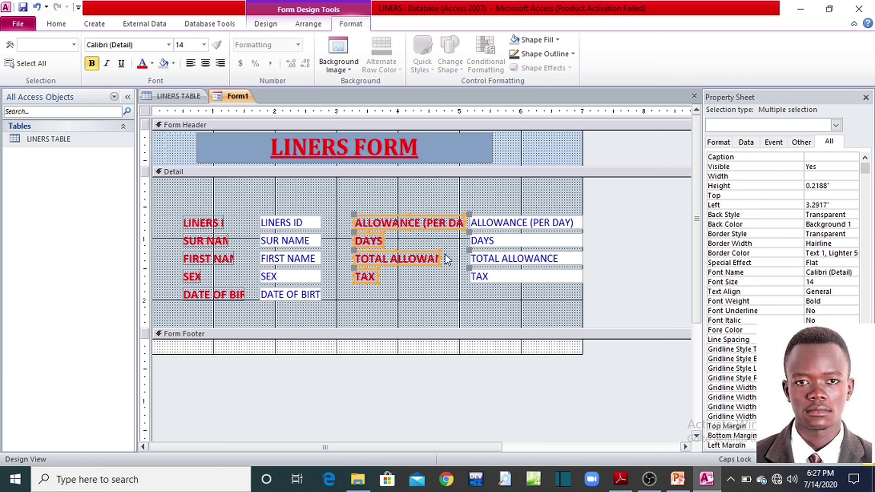
{"action": "mouse_move", "coordinate": [504, 197]}
{"action": "left_mouse_down"}
{"action": "mouse_move", "coordinate": [509, 291]}
{"action": "mouse_move", "coordinate": [468, 267]}
{"action": "mouse_move", "coordinate": [477, 243]}
{"action": "left_mouse_up"}
{"action": "left_click_drag", "start_coordinate": [379, 183], "coordinate": [360, 305]}
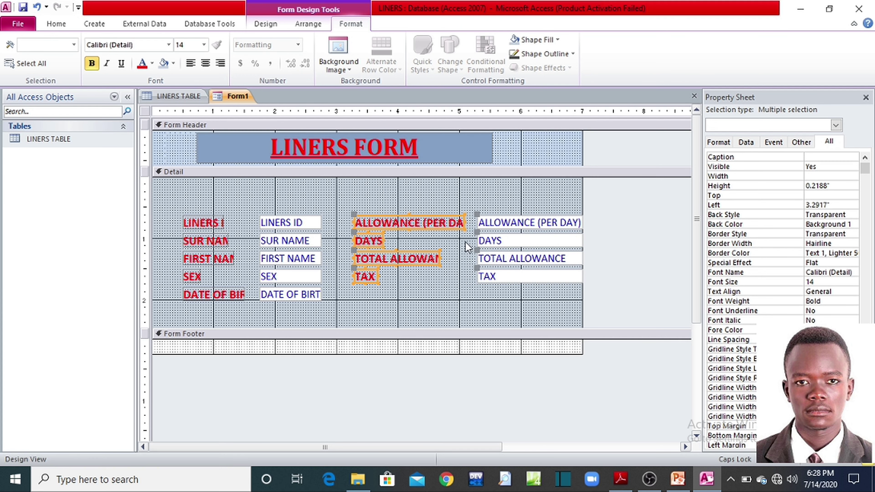
{"action": "left_click_drag", "start_coordinate": [354, 222], "coordinate": [347, 225]}
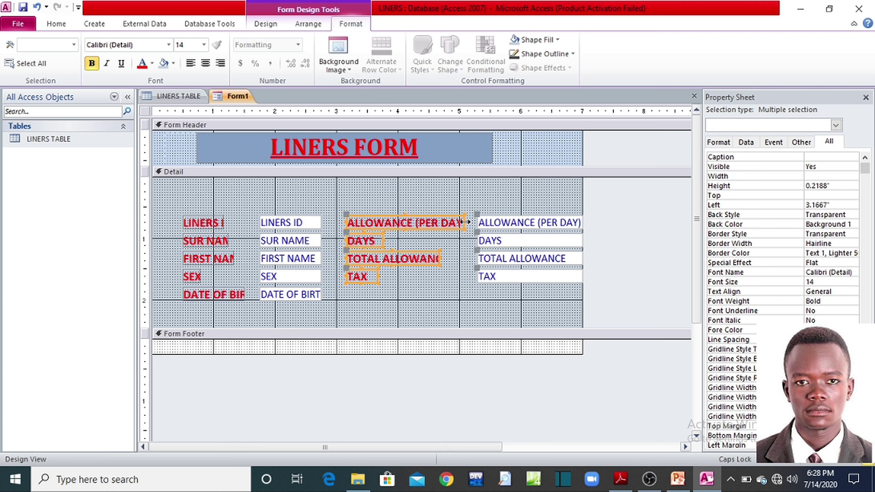
{"action": "left_click_drag", "start_coordinate": [468, 222], "coordinate": [498, 310]}
Shift the right text boxes' left edge rightward and widen the form
{"action": "left_click", "coordinate": [447, 313]}
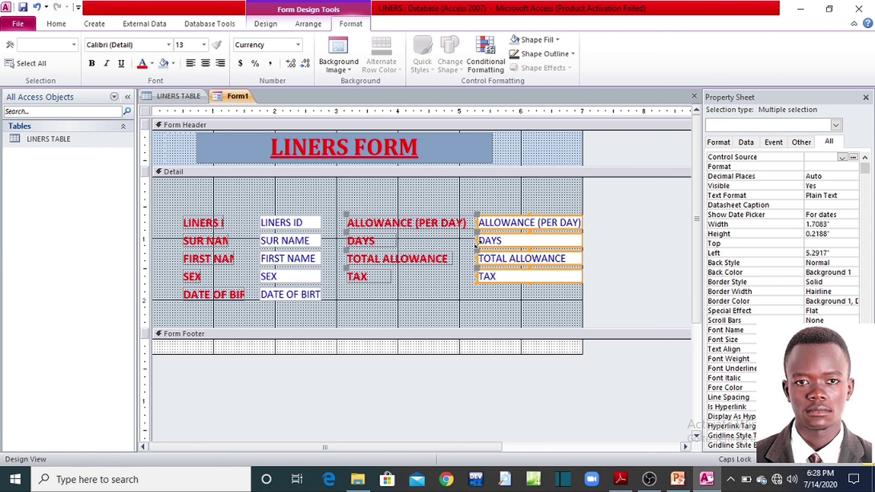
{"action": "left_click_drag", "start_coordinate": [477, 238], "coordinate": [484, 238]}
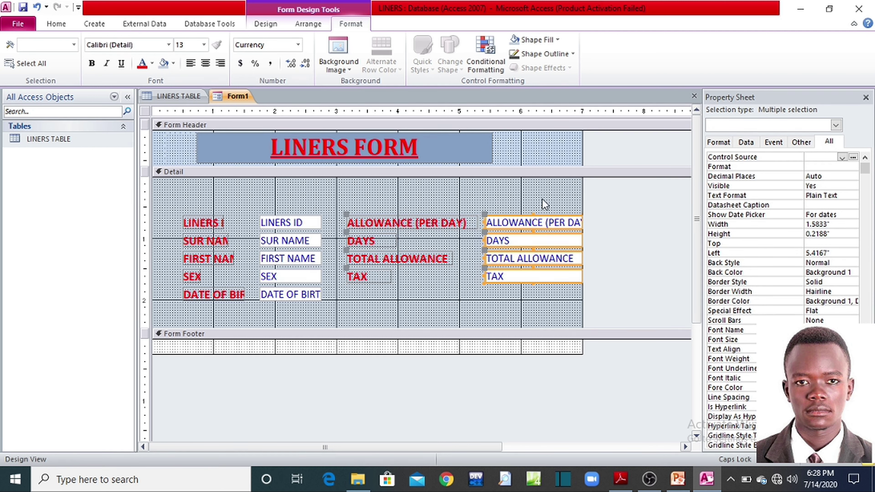
{"action": "left_click_drag", "start_coordinate": [582, 208], "coordinate": [596, 224]}
{"action": "left_click", "coordinate": [557, 310]}
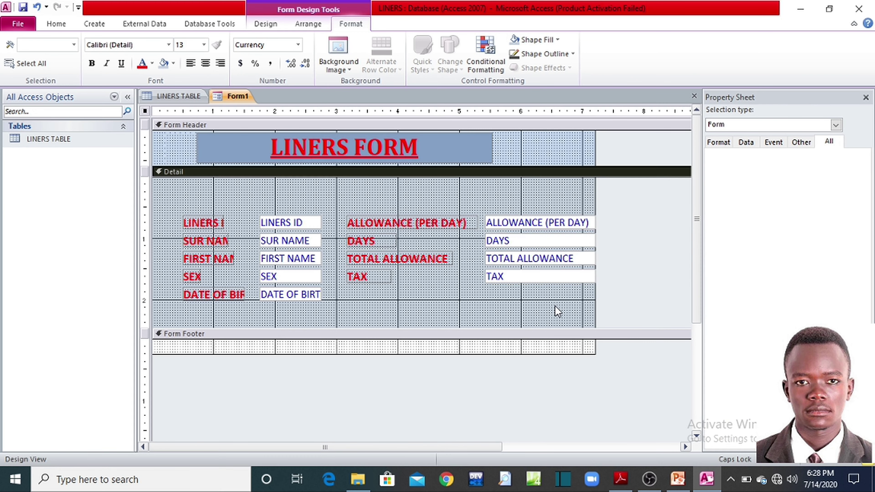
{"action": "left_click_drag", "start_coordinate": [595, 161], "coordinate": [602, 163]}
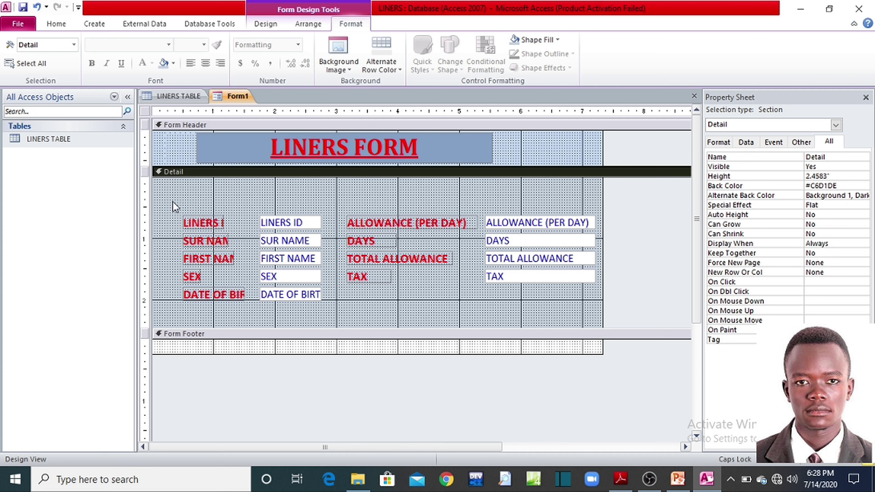
Move all Detail fields up and slightly left, then shorten the Detail section
{"action": "left_click_drag", "start_coordinate": [169, 199], "coordinate": [611, 314]}
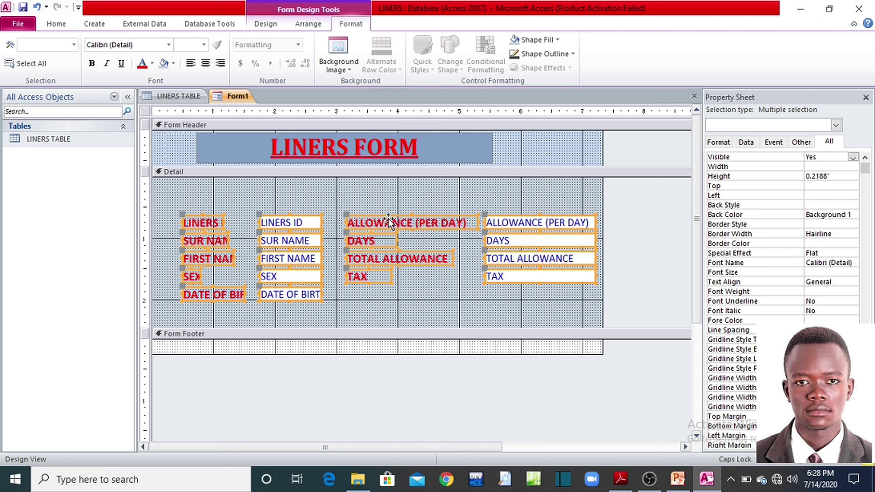
{"action": "left_click_drag", "start_coordinate": [390, 217], "coordinate": [393, 198]}
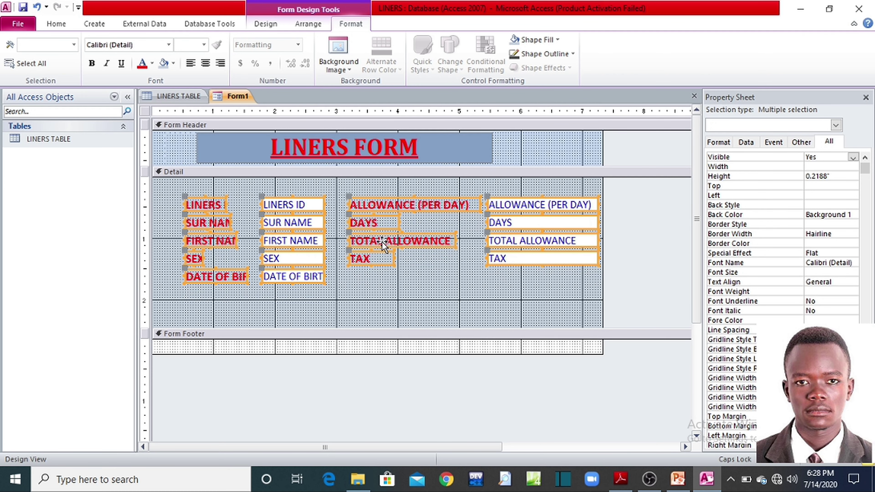
{"action": "key", "text": "Left"}
{"action": "key", "text": "Left"}
{"action": "left_click", "coordinate": [385, 312]}
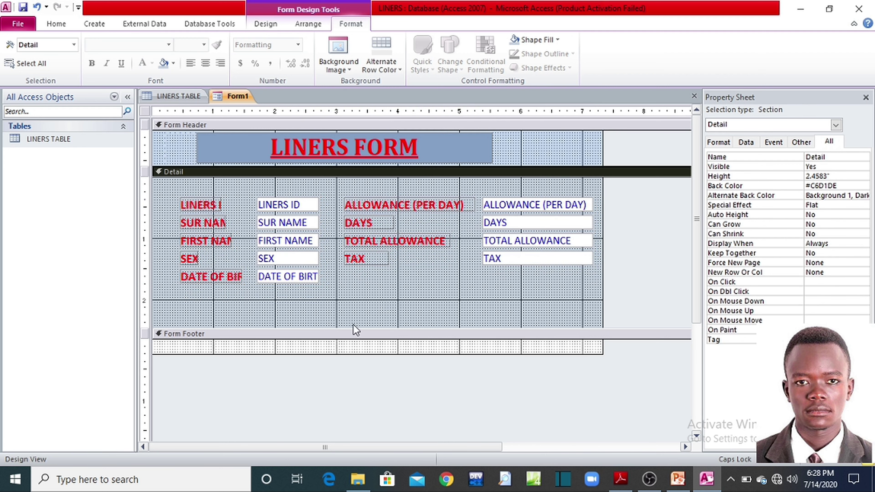
{"action": "left_click_drag", "start_coordinate": [357, 316], "coordinate": [359, 307]}
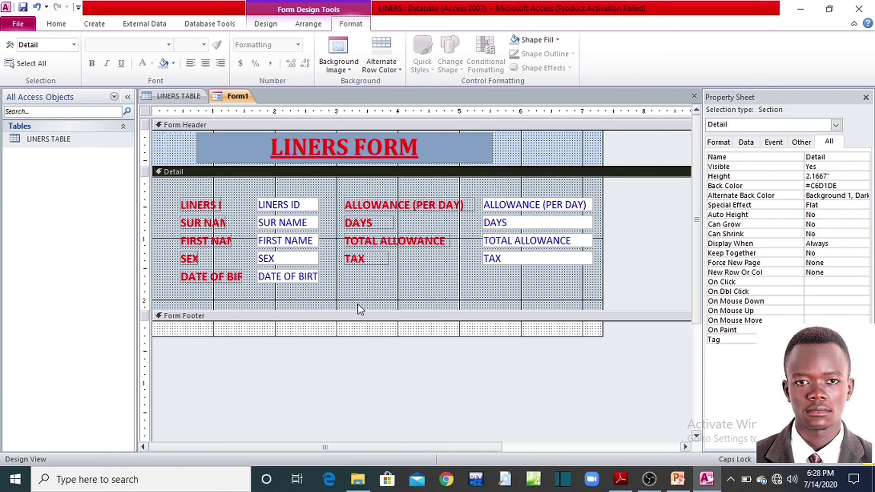
Extend the left-column labels and the SEX label leftward to fit their text
{"action": "left_click_drag", "start_coordinate": [199, 189], "coordinate": [210, 303]}
{"action": "left_click_drag", "start_coordinate": [178, 239], "coordinate": [162, 241]}
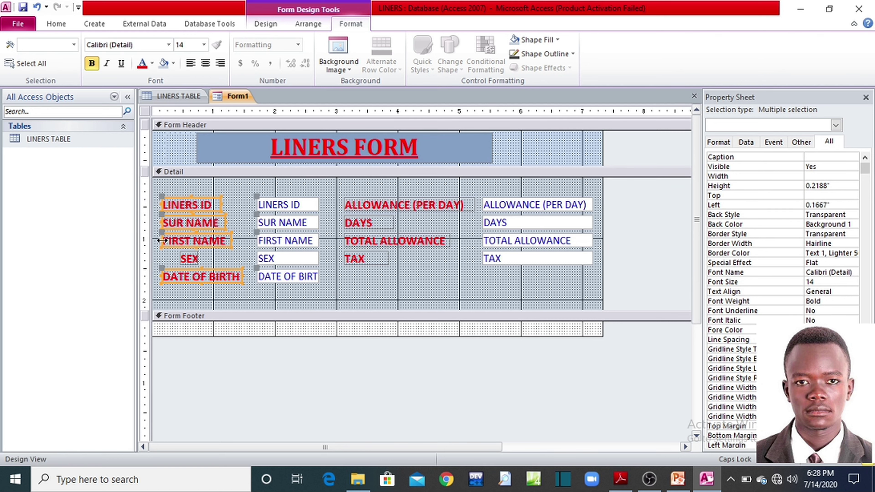
{"action": "left_click", "coordinate": [203, 298]}
{"action": "left_click", "coordinate": [187, 259]}
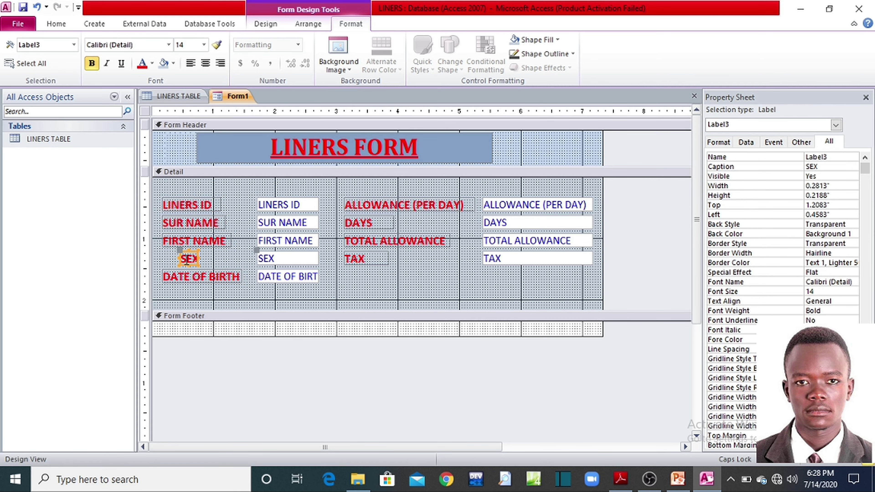
{"action": "left_click_drag", "start_coordinate": [179, 258], "coordinate": [162, 259]}
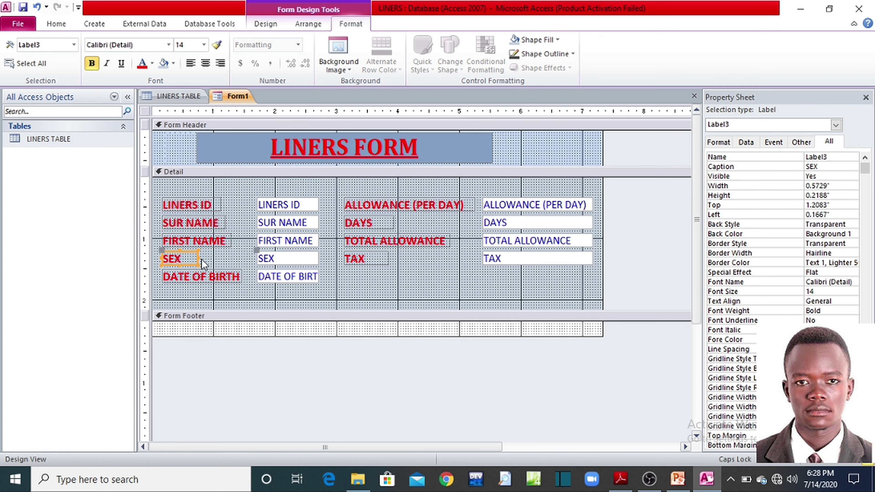
{"action": "left_click", "coordinate": [226, 299]}
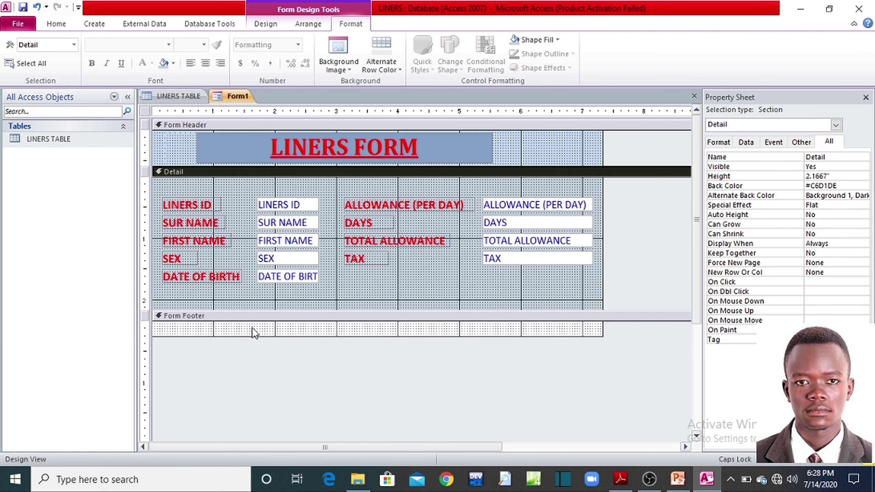
Save the form as LINERS FORM, checking the name in the PDF, then open it
{"action": "left_click", "coordinate": [22, 10]}
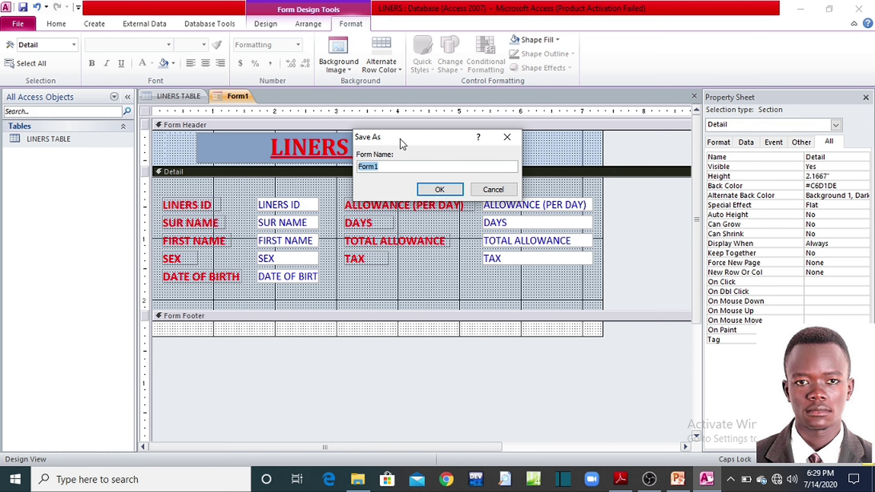
{"action": "left_click_drag", "start_coordinate": [439, 141], "coordinate": [439, 226]}
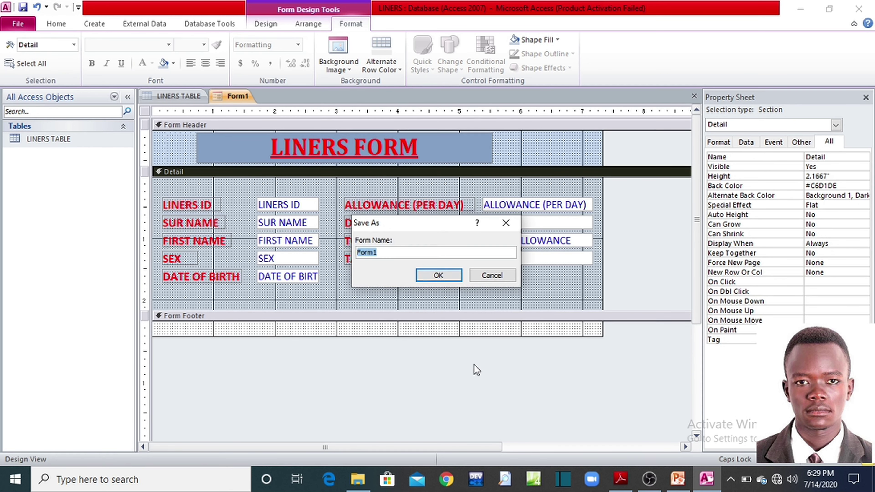
{"action": "left_click", "coordinate": [620, 479]}
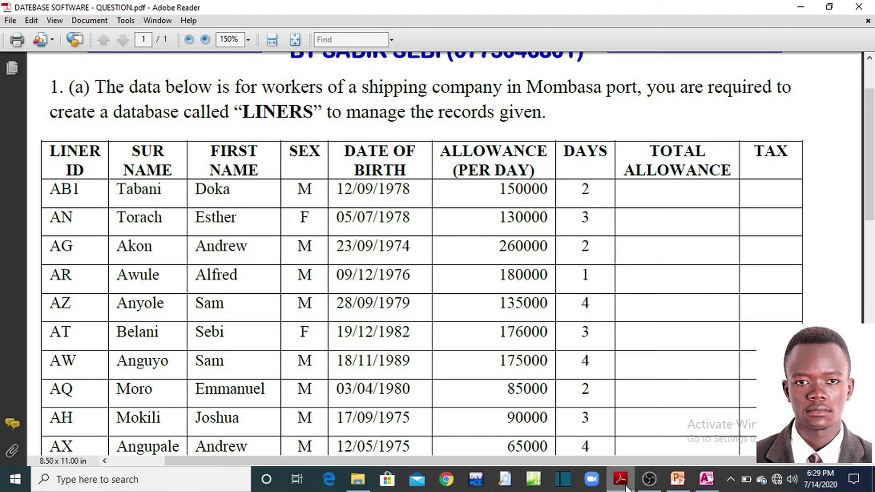
{"action": "scroll", "coordinate": [753, 303], "scroll_direction": "down", "scroll_amount": 2}
{"action": "scroll", "coordinate": [753, 303], "scroll_direction": "down", "scroll_amount": 8}
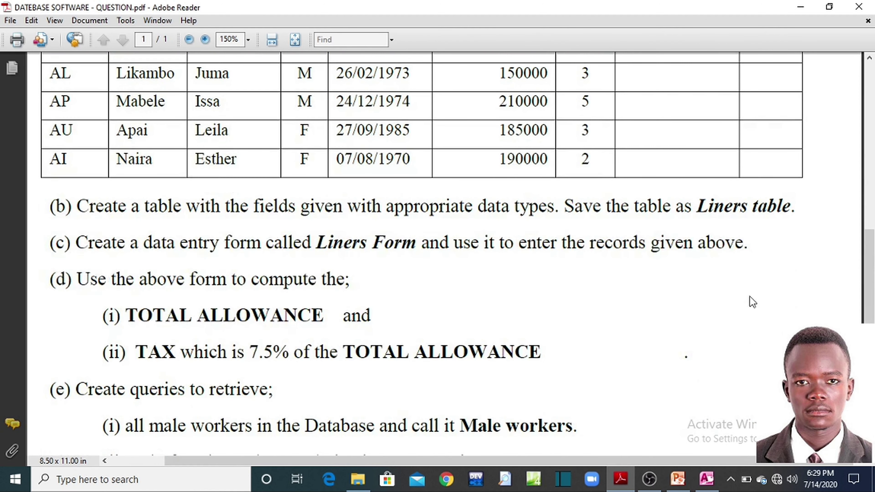
{"action": "left_click", "coordinate": [619, 486]}
{"action": "type", "text": "LINERSV"}
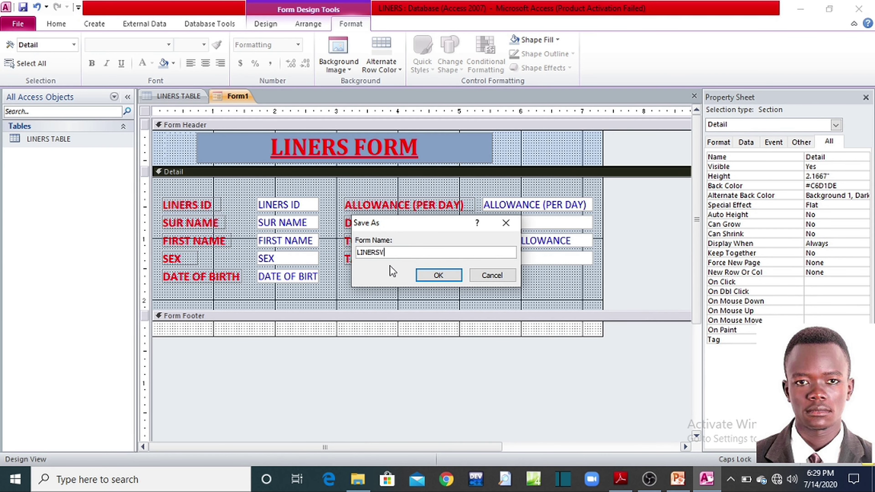
{"action": "key", "text": "BackSpace"}
{"action": "left_click", "coordinate": [438, 276]}
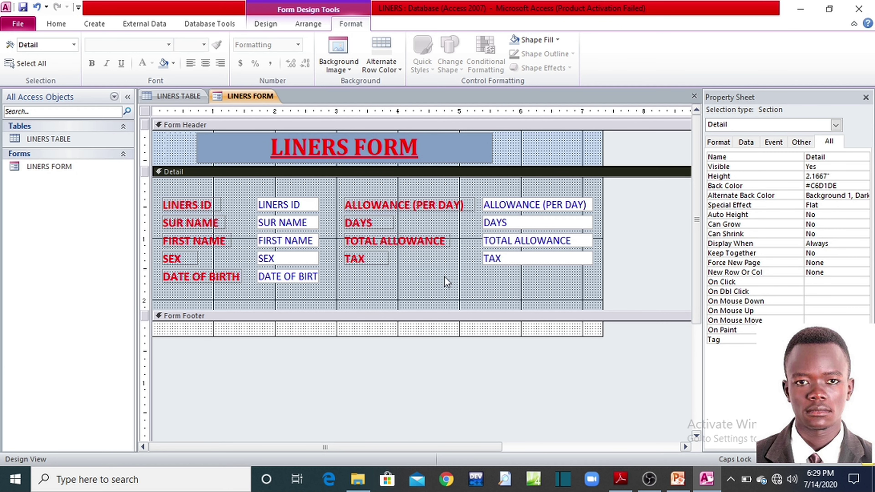
{"action": "double_click", "coordinate": [39, 169]}
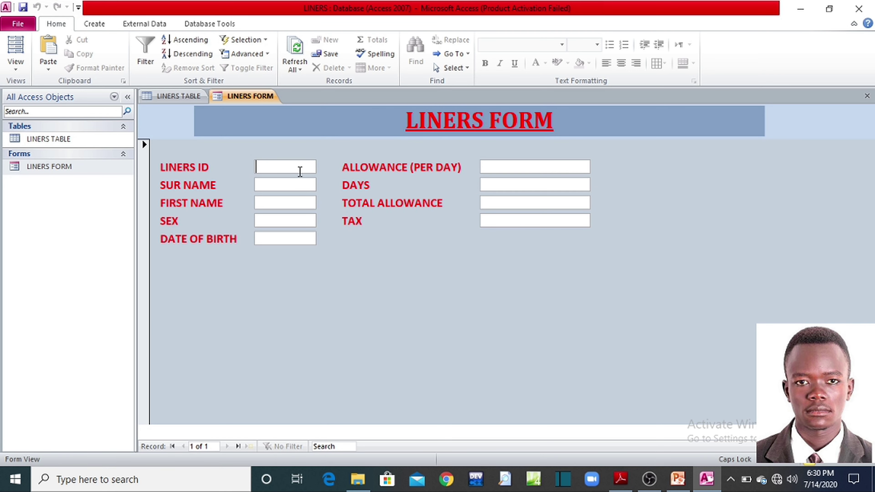
Open the LINERS TABLE datasheet, then bring LINERS FORM back to the front
{"action": "double_click", "coordinate": [52, 144]}
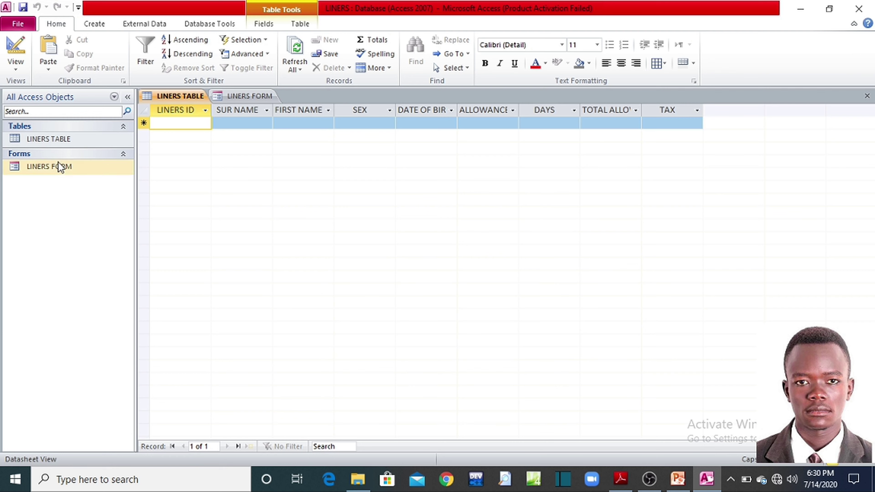
{"action": "double_click", "coordinate": [58, 167]}
{"action": "double_click", "coordinate": [61, 140]}
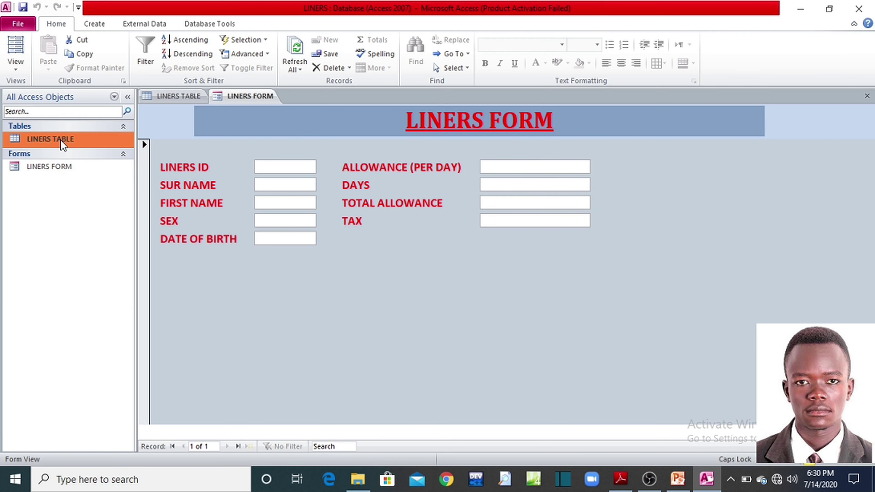
{"action": "double_click", "coordinate": [63, 167]}
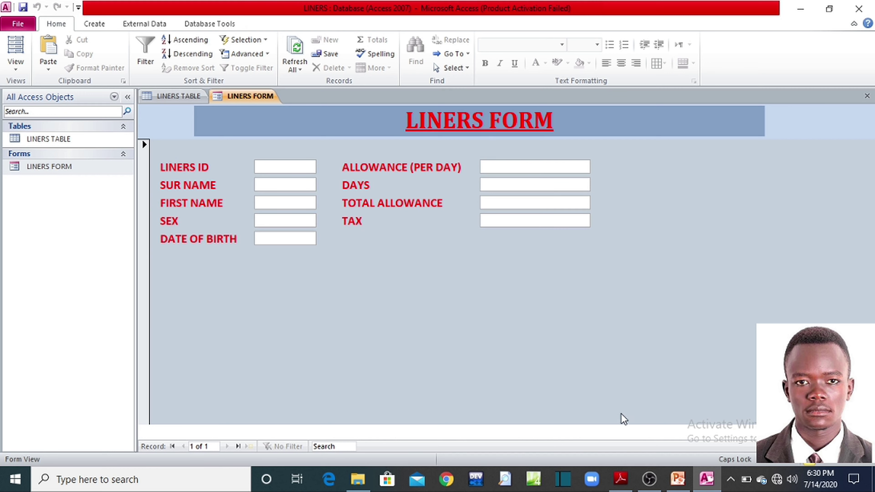
Shrink and move the question PDF off the form, then click into LINERS ID
{"action": "left_click", "coordinate": [624, 482]}
{"action": "left_click", "coordinate": [621, 481]}
{"action": "left_click", "coordinate": [622, 480]}
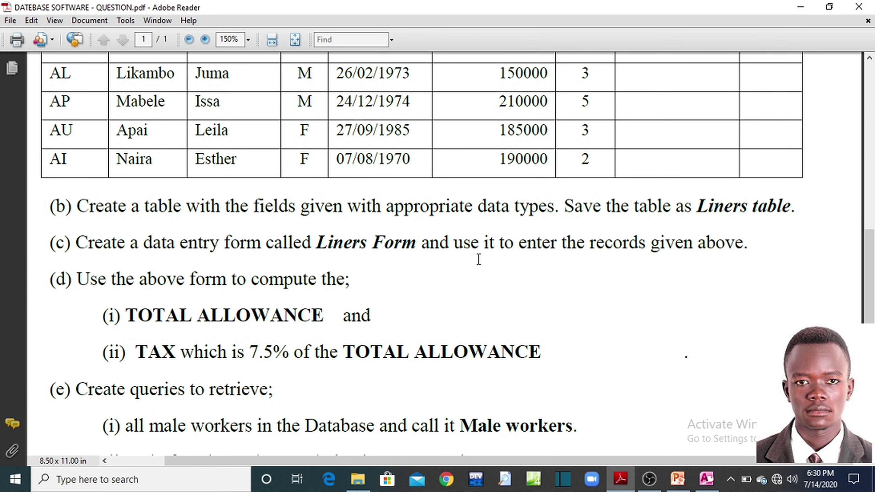
{"action": "scroll", "coordinate": [478, 259], "scroll_direction": "up", "scroll_amount": 10}
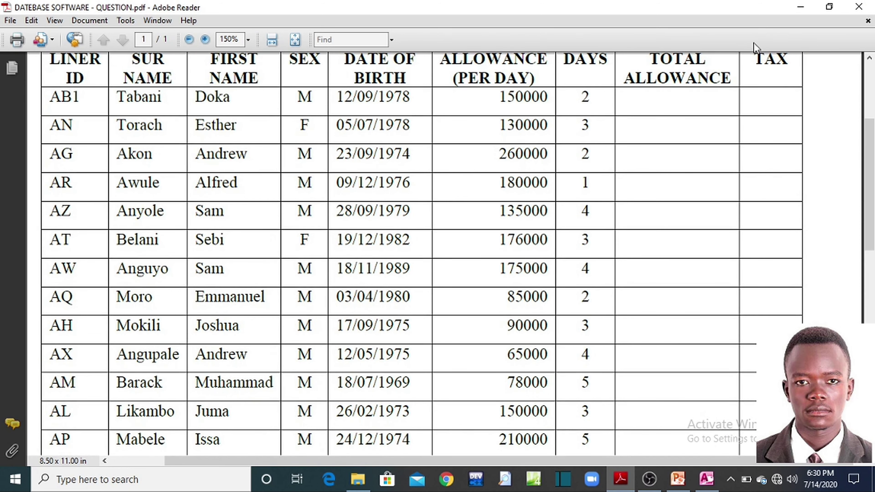
{"action": "left_click", "coordinate": [829, 7]}
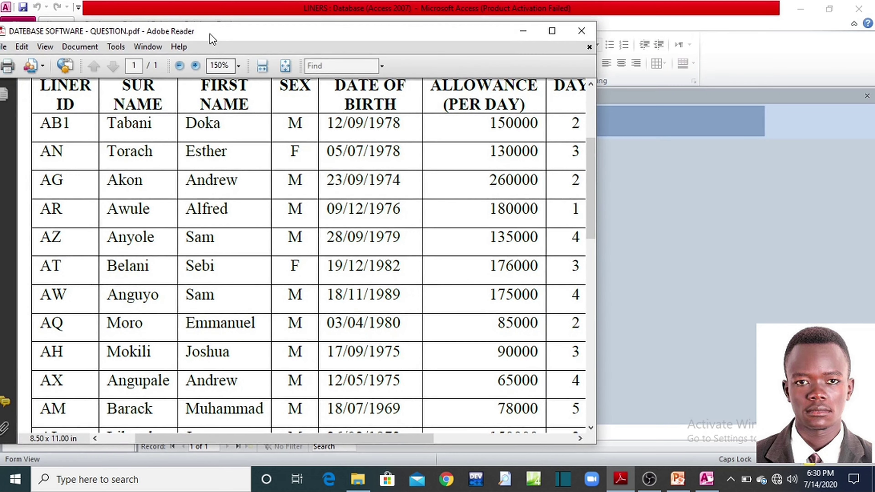
{"action": "left_click_drag", "start_coordinate": [265, 39], "coordinate": [557, 123]}
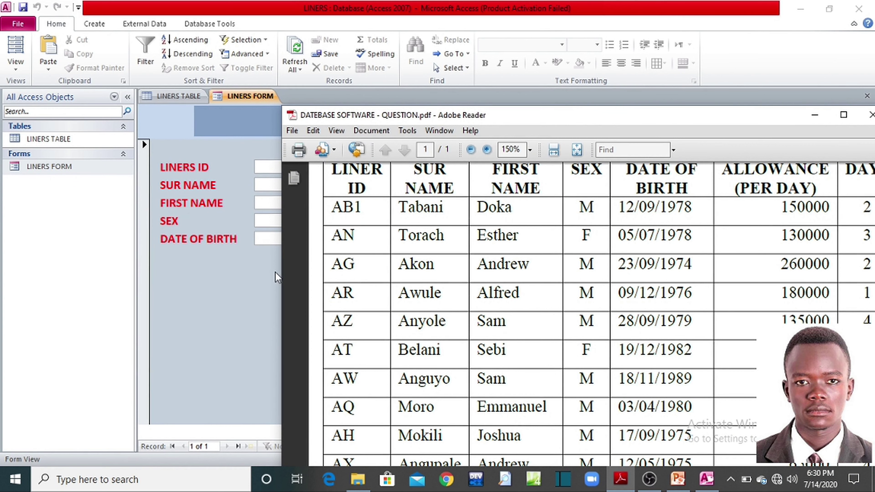
{"action": "left_click", "coordinate": [239, 301]}
{"action": "left_click", "coordinate": [279, 169]}
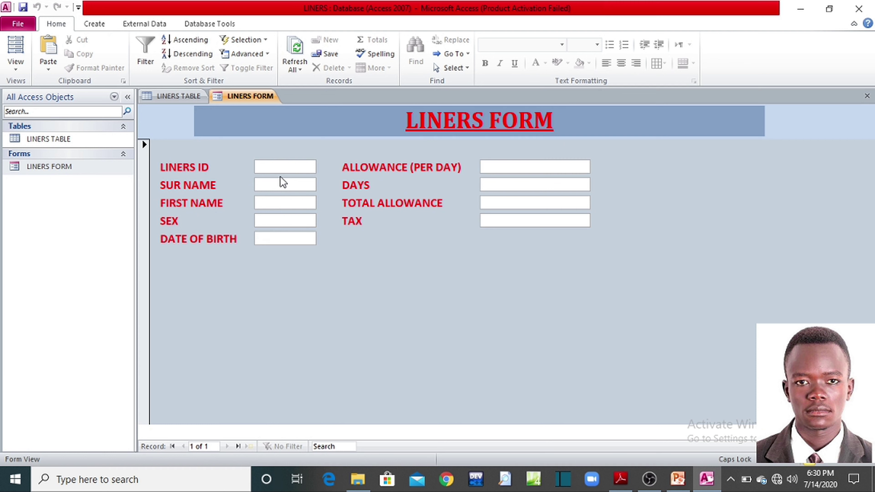
Enter ID AB1 and the first worker's surname and first name from the PDF
{"action": "type", "text": "AB1"}
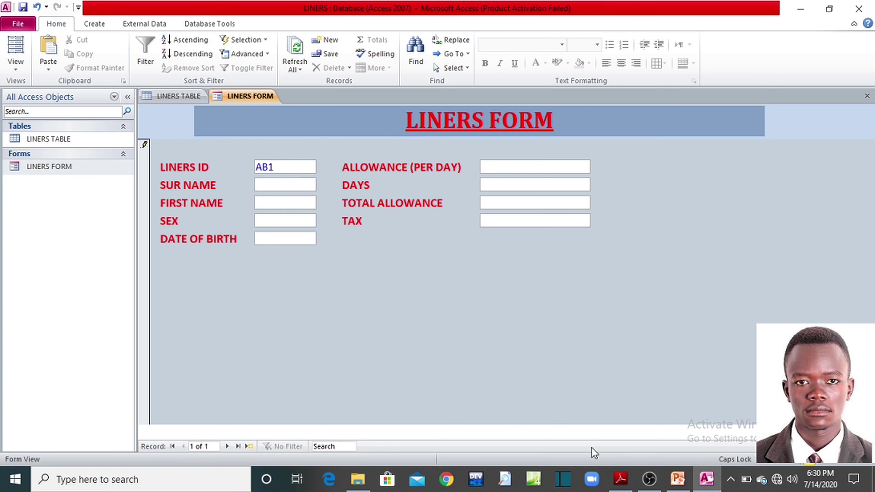
{"action": "left_click", "coordinate": [620, 479]}
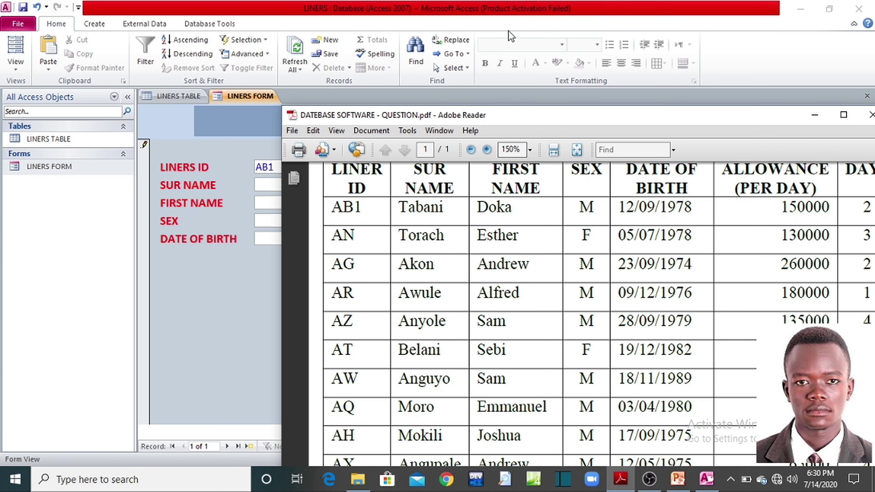
{"action": "left_click", "coordinate": [513, 14]}
{"action": "type", "text": "T"}
{"action": "key", "text": "Caps_Lock"}
{"action": "type", "text": "abam"}
{"action": "key", "text": "BackSpace"}
{"action": "type", "text": "ni"}
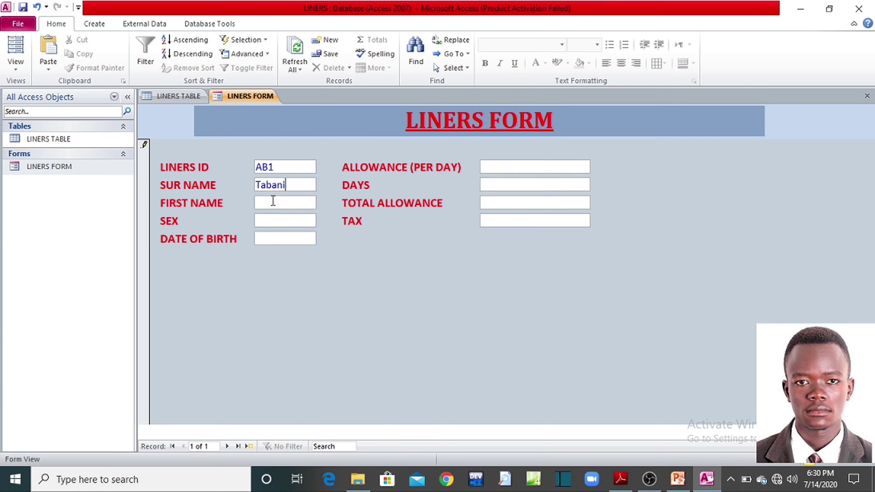
{"action": "key", "text": "Caps_Lock"}
{"action": "type", "text": "D"}
{"action": "key", "text": "Caps_Lock"}
{"action": "type", "text": "oka"}
Enter M as the first worker's sex
{"action": "left_click", "coordinate": [621, 480]}
{"action": "left_click", "coordinate": [622, 484]}
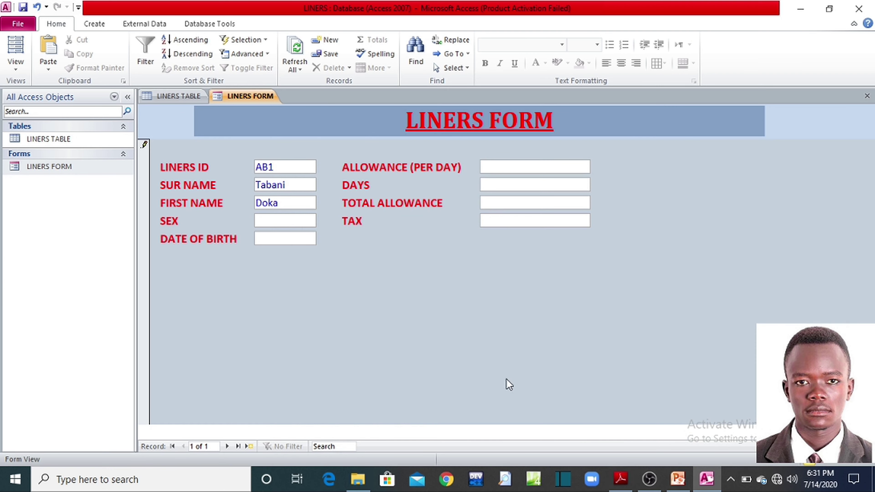
{"action": "left_click", "coordinate": [294, 221]}
{"action": "type", "text": "m"}
{"action": "key", "text": "BackSpace"}
{"action": "key", "text": "Tab"}
{"action": "key", "text": "Caps_Lock"}
{"action": "type", "text": "M"}
{"action": "left_click", "coordinate": [620, 480]}
{"action": "left_click_drag", "start_coordinate": [693, 208], "coordinate": [620, 210]}
{"action": "key", "text": "ctrl+c"}
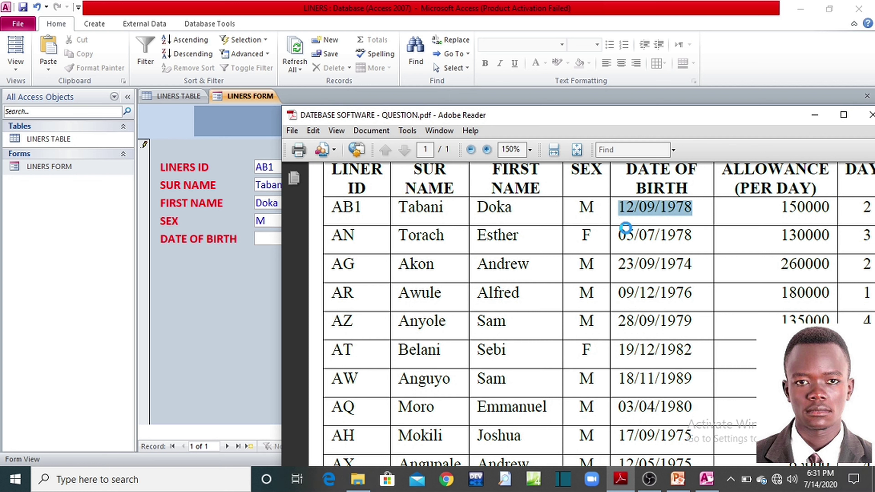
{"action": "left_click", "coordinate": [629, 216]}
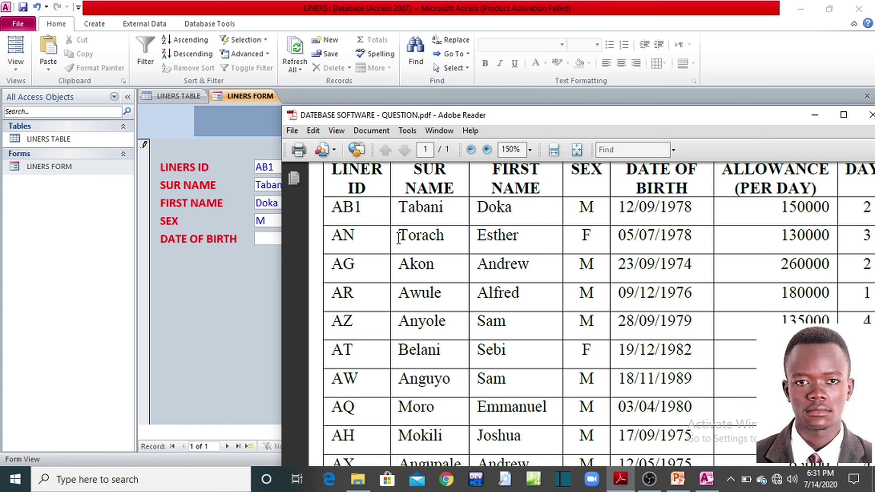
{"action": "left_click", "coordinate": [257, 284]}
{"action": "left_click", "coordinate": [270, 237]}
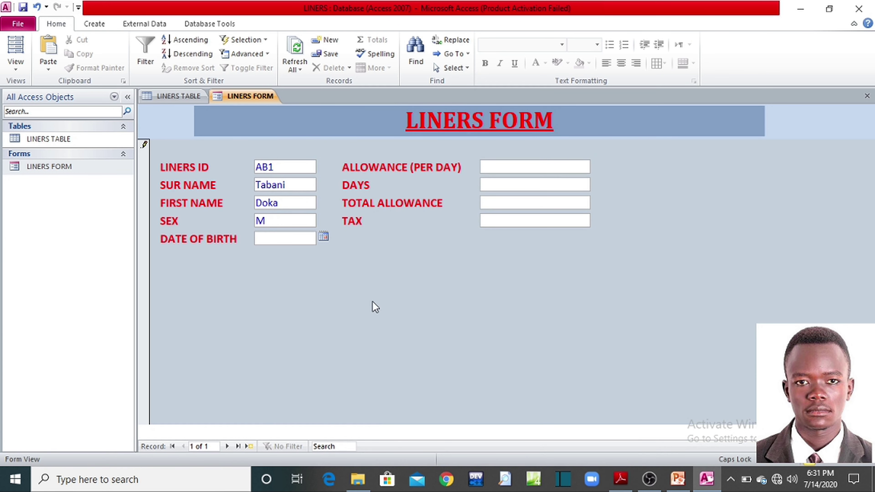
{"action": "key", "text": "ctrl+v"}
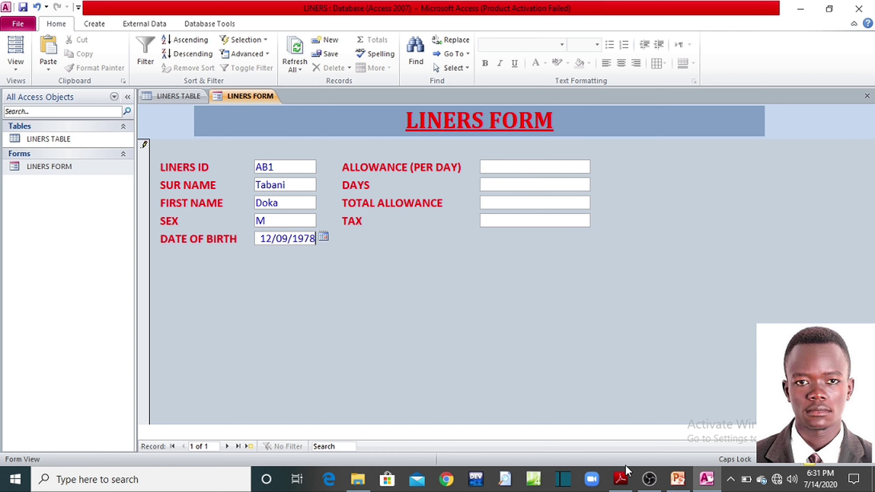
Copy the 150000 allowance from the PDF into the first record's ALLOWANCE (PER DAY) field
{"action": "left_click", "coordinate": [621, 478]}
{"action": "left_click_drag", "start_coordinate": [781, 208], "coordinate": [829, 211]}
{"action": "key", "text": "ctrl+c"}
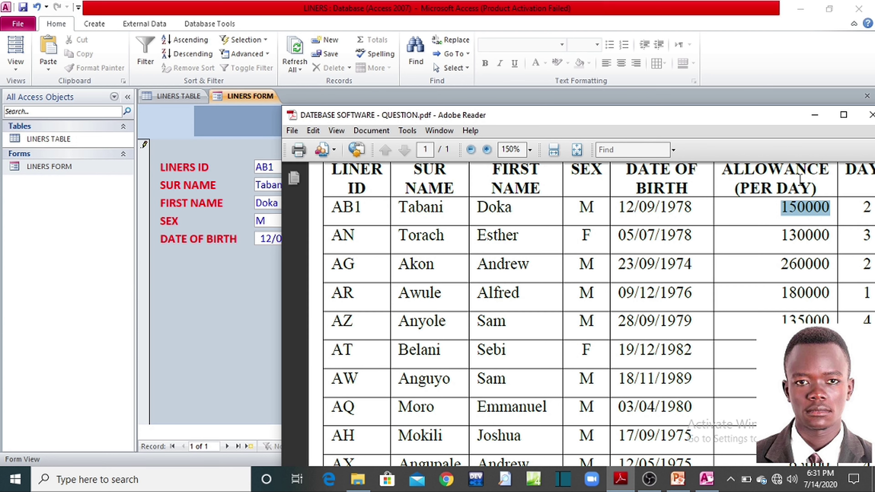
{"action": "left_click", "coordinate": [196, 353]}
{"action": "left_click", "coordinate": [496, 167]}
{"action": "key", "text": "ctrl+v"}
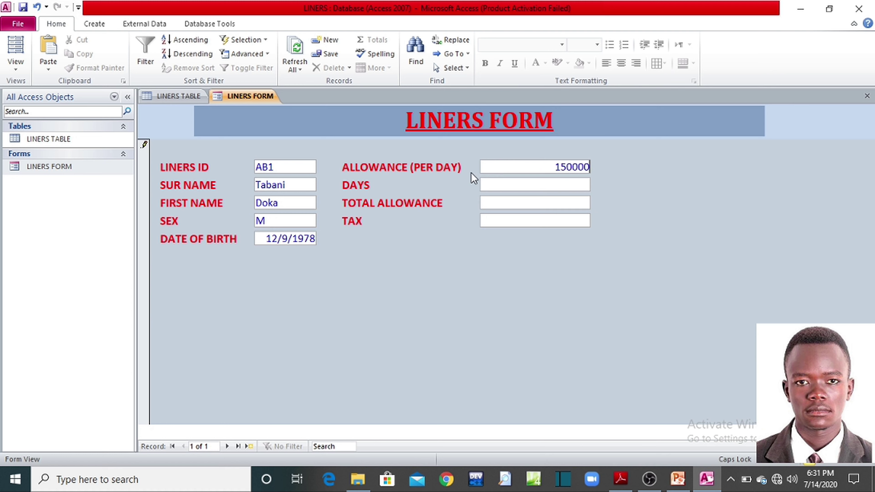
Reposition and maximize the question PDF window, clearing the 150000 selection
{"action": "left_click", "coordinate": [620, 479]}
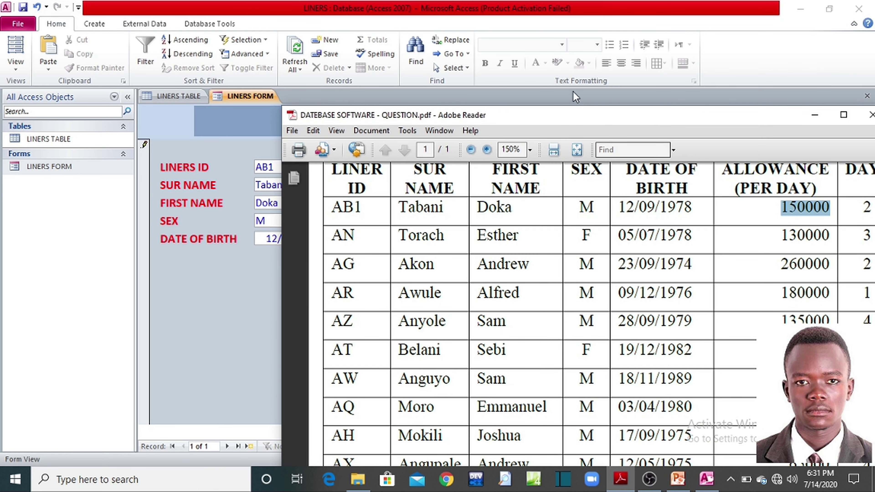
{"action": "left_click_drag", "start_coordinate": [608, 118], "coordinate": [590, 125]}
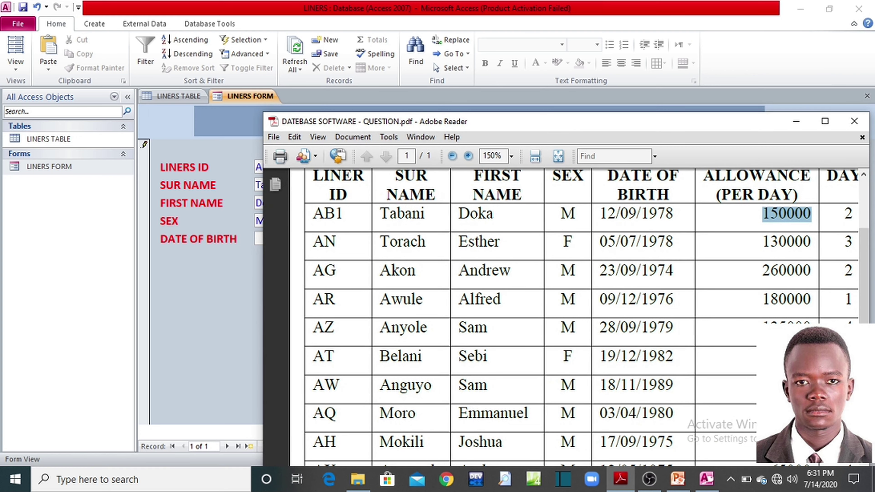
{"action": "left_click_drag", "start_coordinate": [727, 126], "coordinate": [724, 74]}
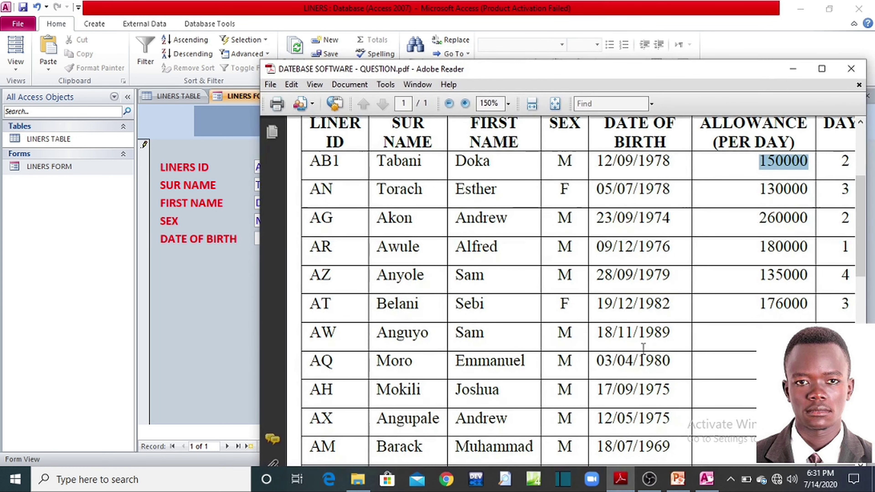
{"action": "left_click_drag", "start_coordinate": [654, 312], "coordinate": [622, 312]}
{"action": "left_click", "coordinate": [622, 316]}
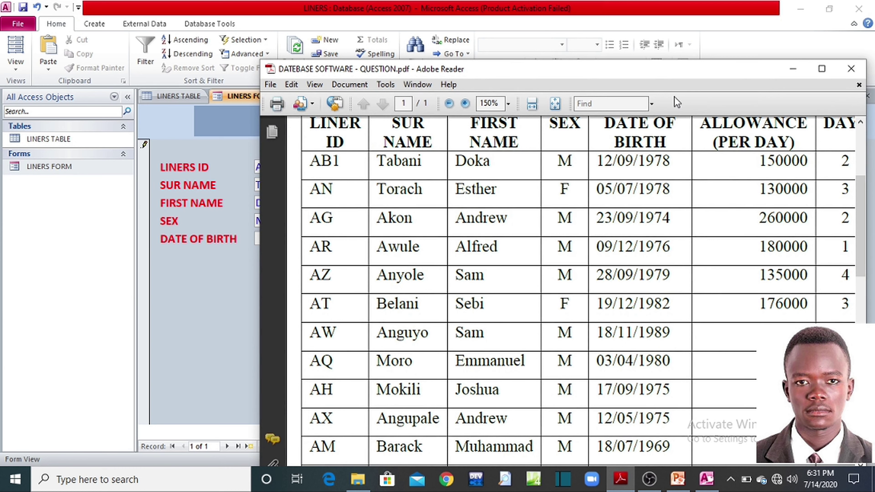
{"action": "double_click", "coordinate": [675, 72]}
{"action": "scroll", "coordinate": [637, 189], "scroll_direction": "up", "scroll_amount": 3}
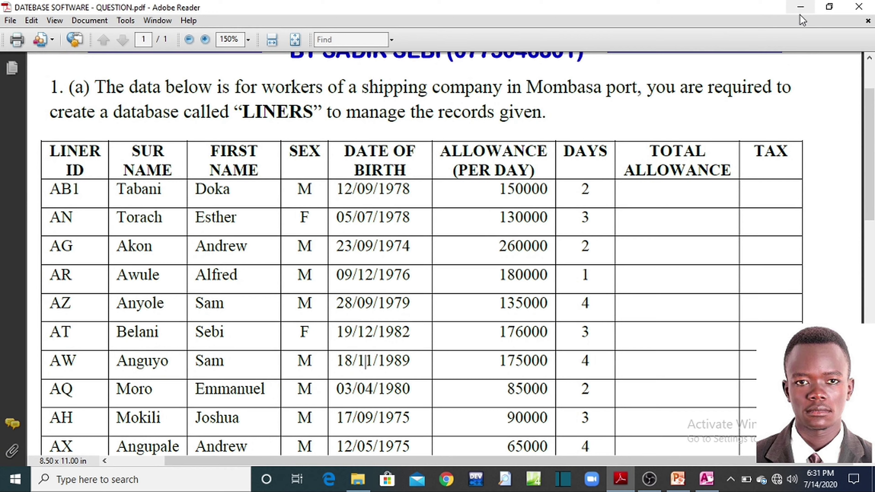
{"action": "left_click", "coordinate": [800, 7]}
Commit the allowance, pass through TOTAL ALLOWANCE and TAX, and save record 1 to open record 2
{"action": "key", "text": "Tab"}
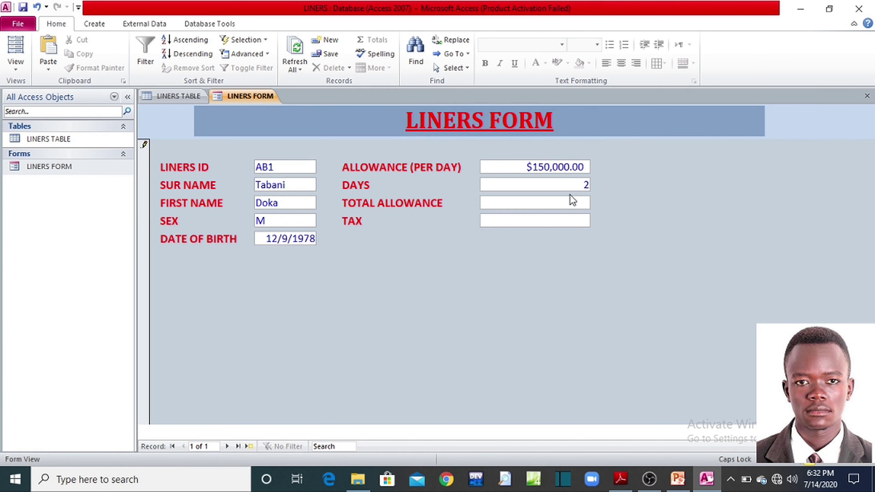
{"action": "left_click", "coordinate": [501, 203]}
{"action": "left_click", "coordinate": [544, 221]}
{"action": "left_click", "coordinate": [551, 222]}
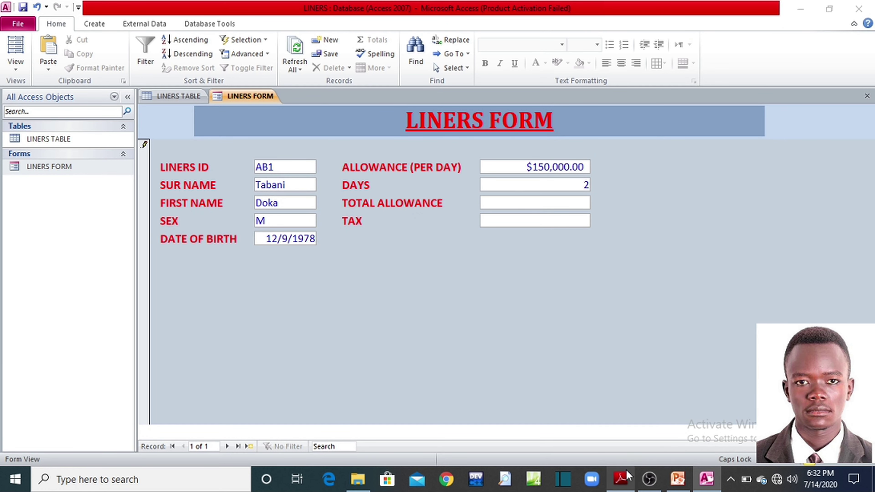
{"action": "left_click", "coordinate": [620, 479]}
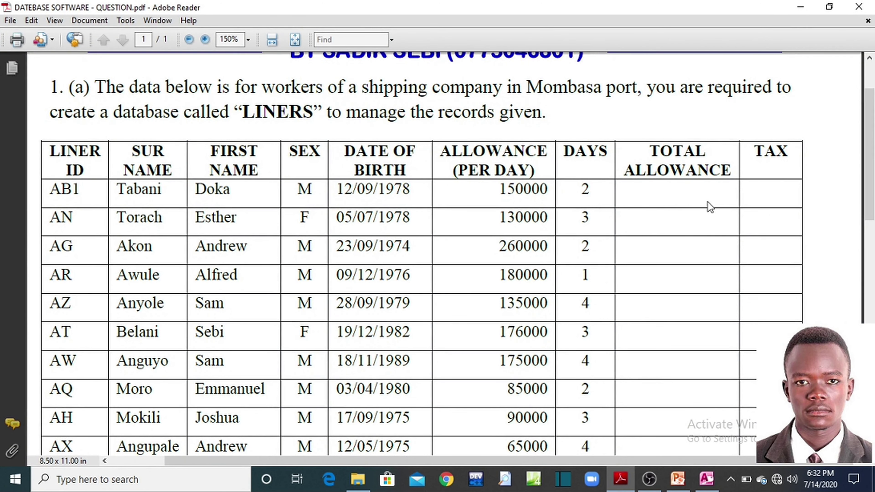
{"action": "left_click", "coordinate": [800, 7]}
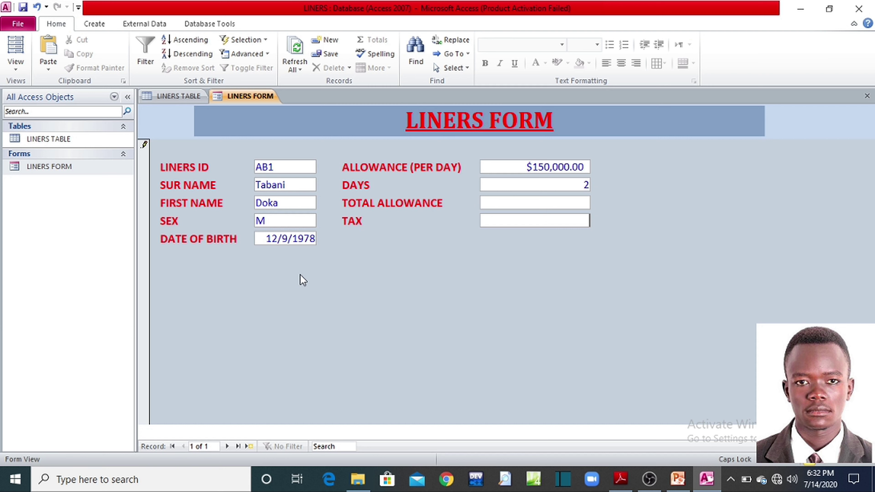
{"action": "key", "text": "Tab"}
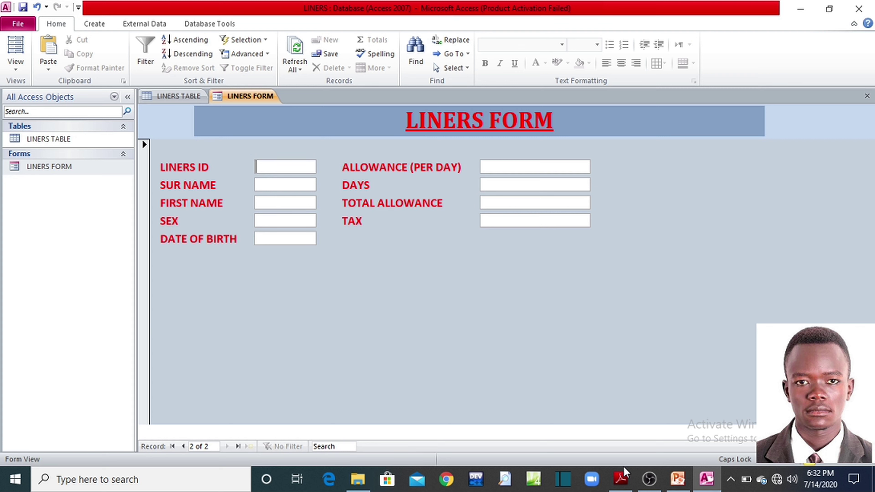
{"action": "mouse_move", "coordinate": [612, 484]}
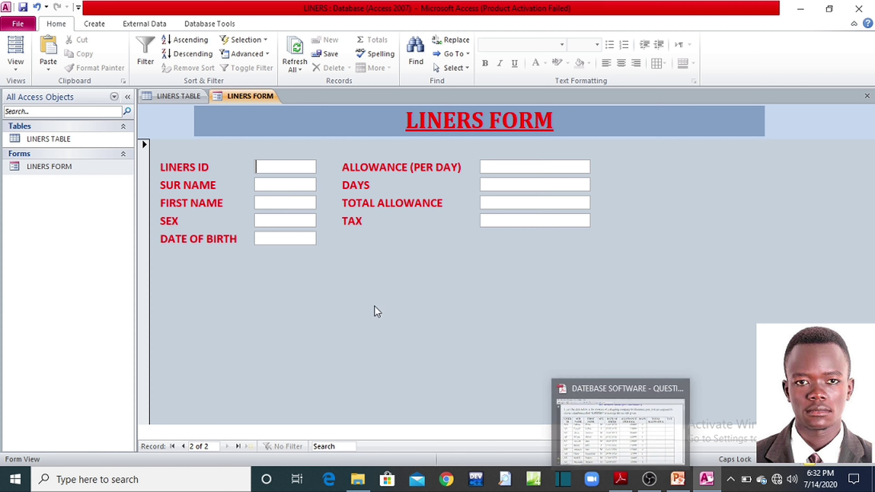
Open the LINERS TABLE datasheet to check that record AB1 was saved
{"action": "left_click", "coordinate": [184, 99]}
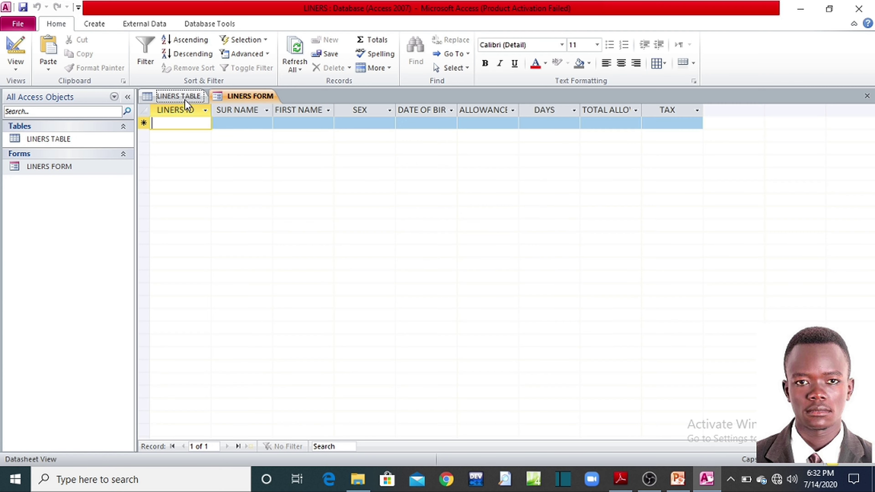
{"action": "left_click", "coordinate": [867, 96]}
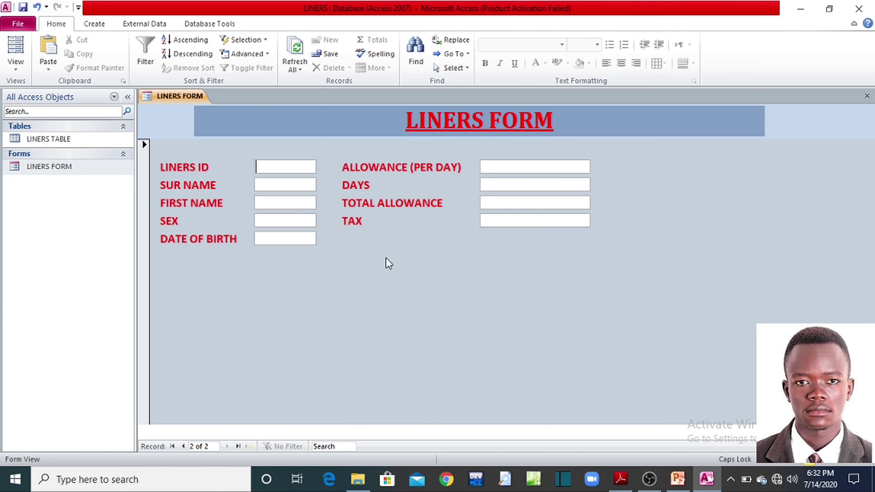
{"action": "double_click", "coordinate": [55, 141]}
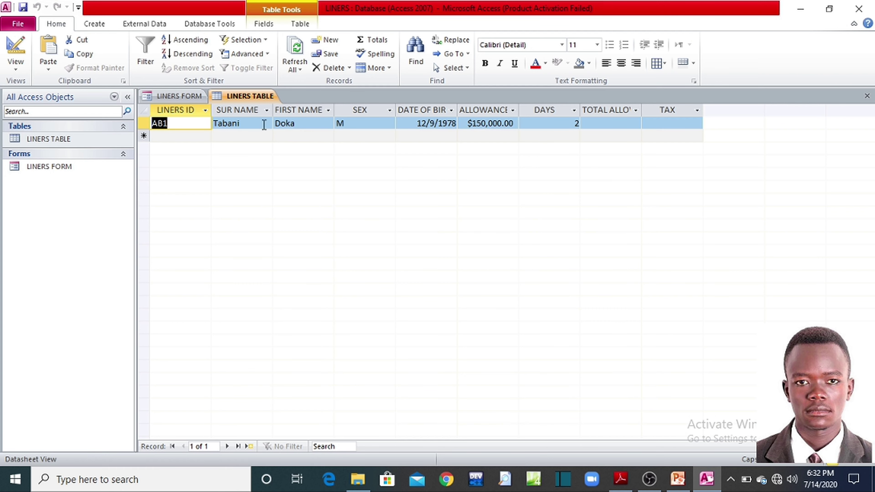
Reopen LINERS FORM and bring it back in front of the question PDF
{"action": "double_click", "coordinate": [69, 171]}
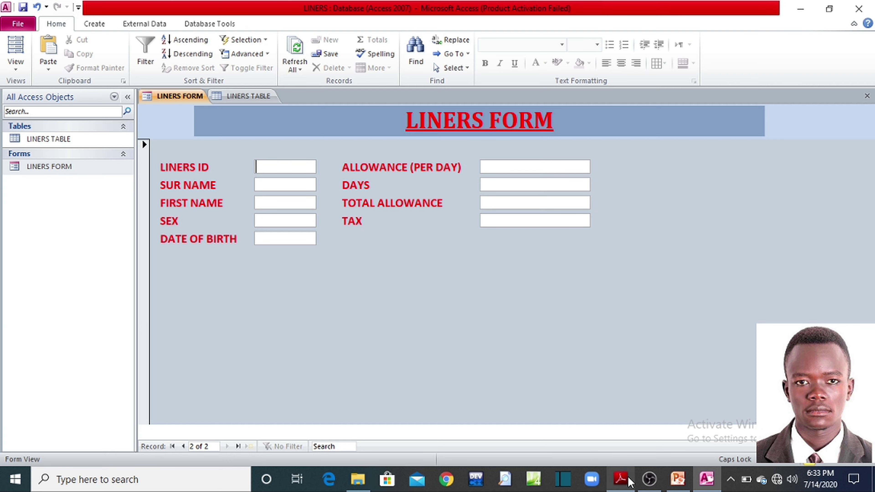
{"action": "left_click", "coordinate": [621, 479]}
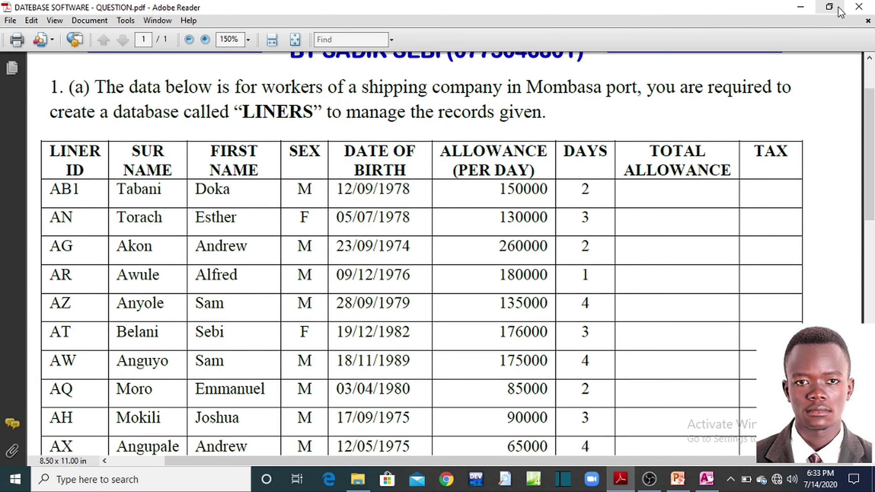
{"action": "left_click", "coordinate": [829, 7]}
{"action": "left_click", "coordinate": [188, 247]}
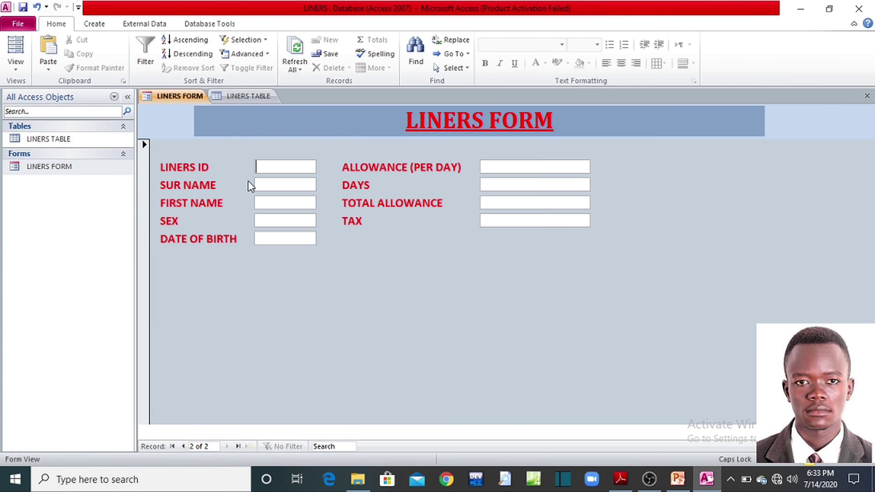
Enter AN and paste the second worker's surname from the PDF into SUR NAME
{"action": "type", "text": "AN"}
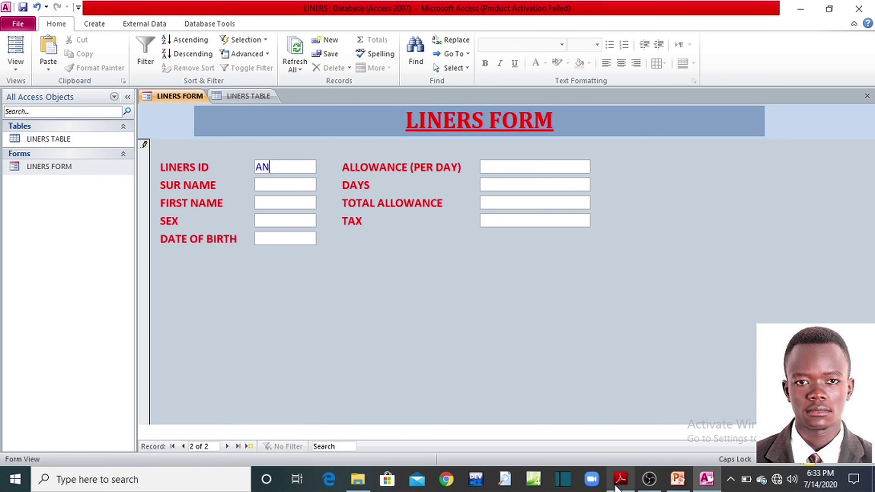
{"action": "left_click", "coordinate": [621, 479]}
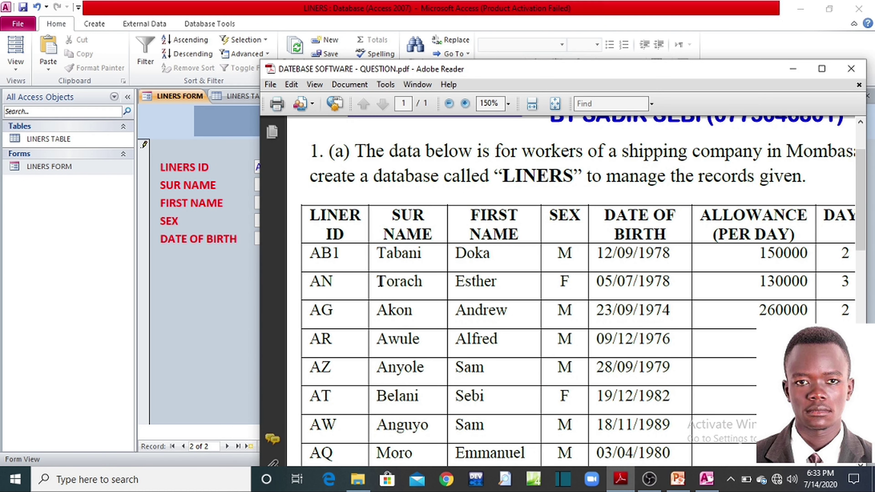
{"action": "left_click_drag", "start_coordinate": [378, 282], "coordinate": [430, 289]}
{"action": "key", "text": "ctrl+c"}
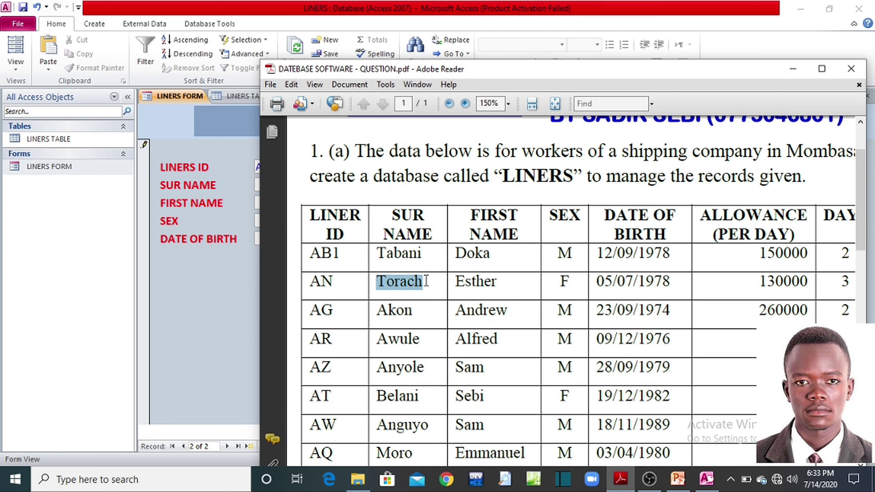
{"action": "left_click", "coordinate": [705, 479]}
{"action": "left_click", "coordinate": [285, 179]}
{"action": "key", "text": "ctrl+v"}
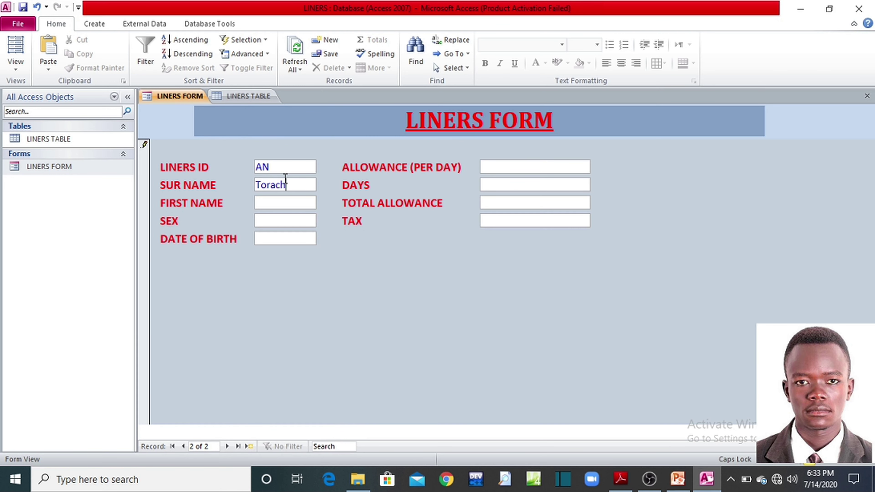
Copy the second worker's first name from the PDF into FIRST NAME
{"action": "left_click", "coordinate": [622, 482]}
{"action": "left_click", "coordinate": [456, 282]}
{"action": "left_click_drag", "start_coordinate": [456, 282], "coordinate": [494, 284]}
{"action": "key", "text": "ctrl+c"}
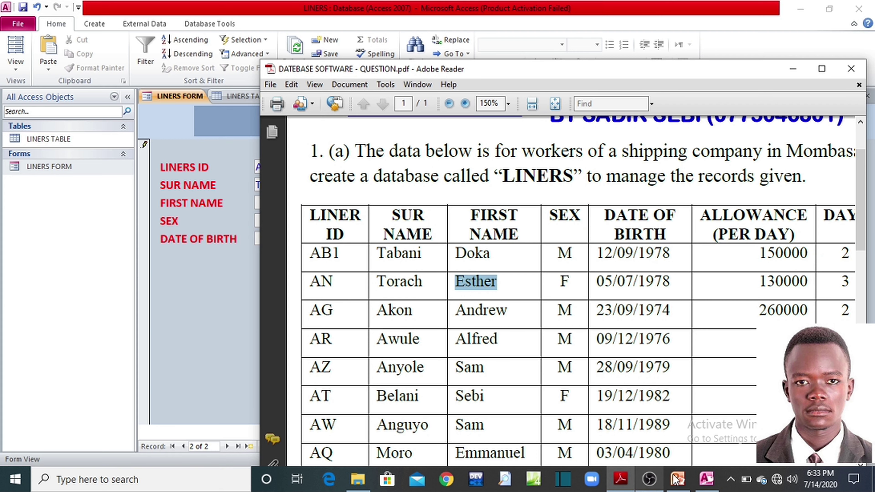
{"action": "left_click", "coordinate": [706, 479]}
{"action": "left_click", "coordinate": [270, 201]}
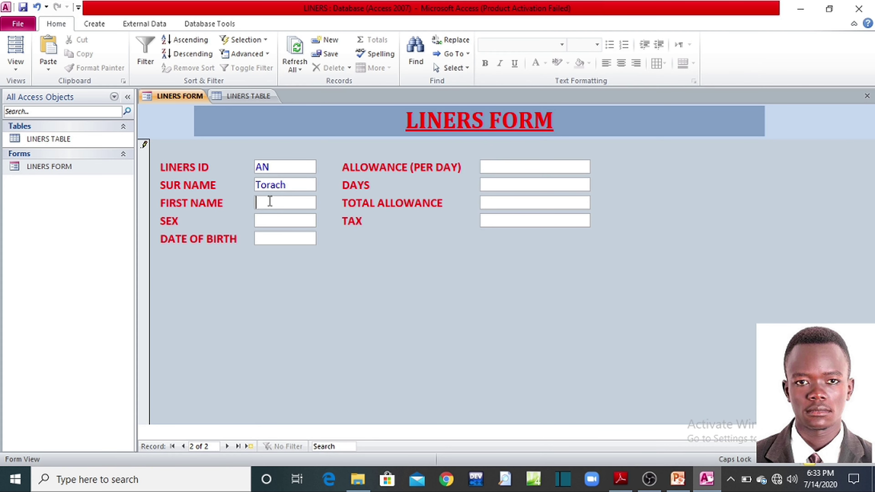
{"action": "key", "text": "ctrl+v"}
{"action": "left_click", "coordinate": [623, 477]}
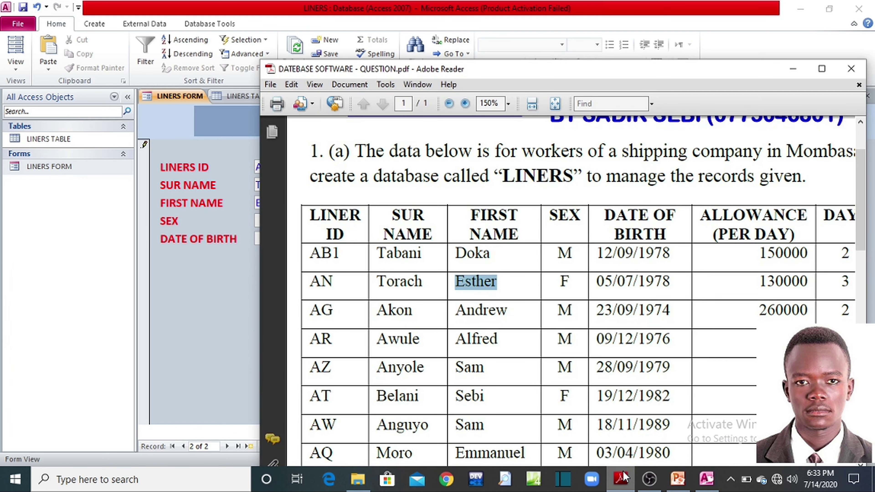
{"action": "left_click", "coordinate": [619, 481]}
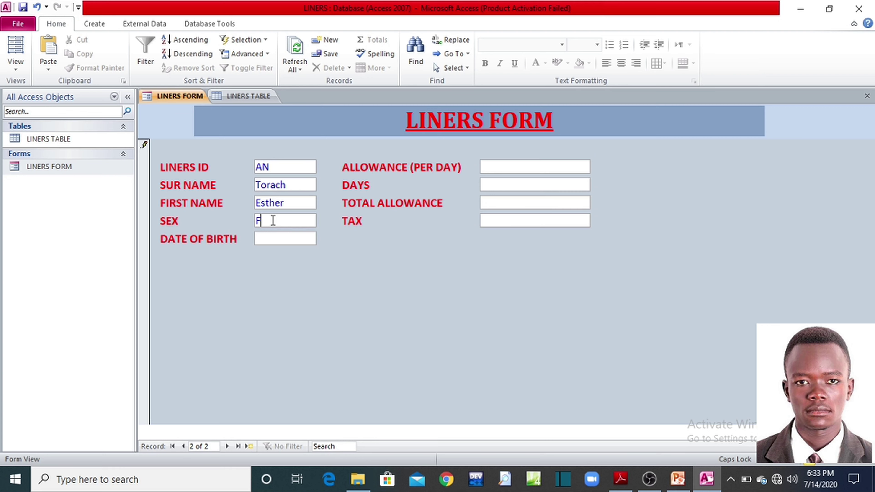
{"action": "type", "text": "F"}
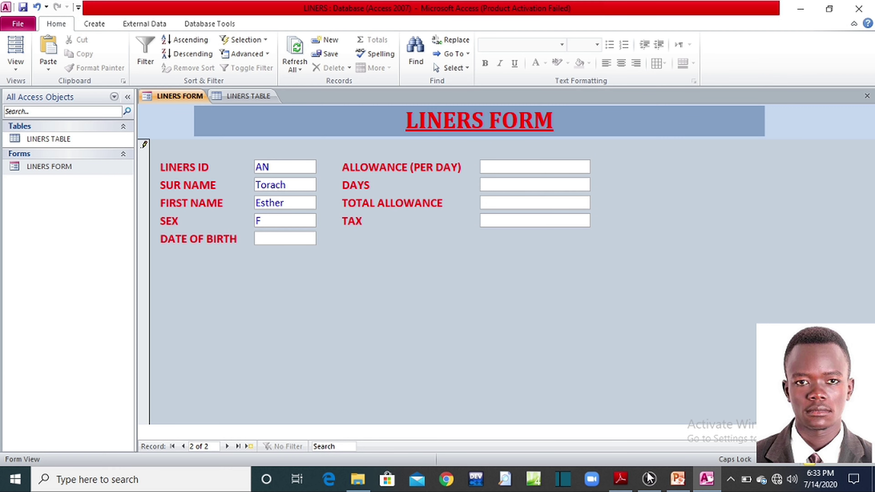
{"action": "left_click", "coordinate": [619, 479]}
{"action": "left_click_drag", "start_coordinate": [596, 281], "coordinate": [669, 282]}
{"action": "key", "text": "ctrl+c"}
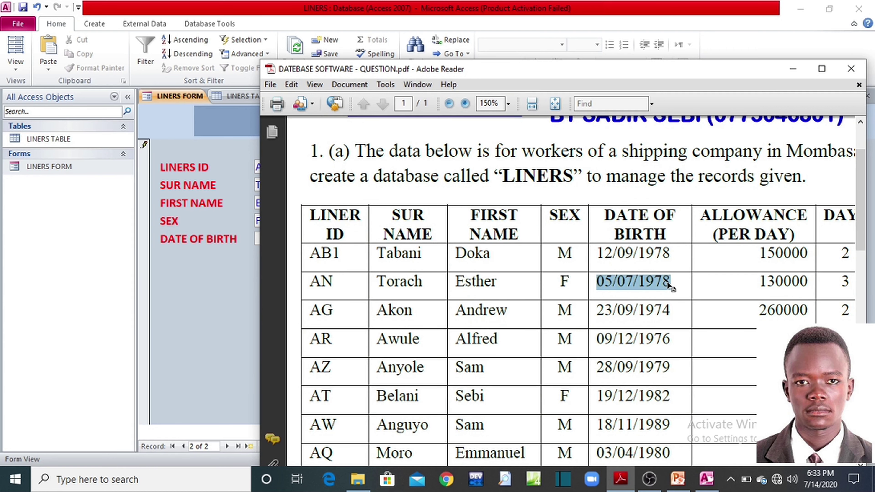
{"action": "left_click", "coordinate": [706, 479]}
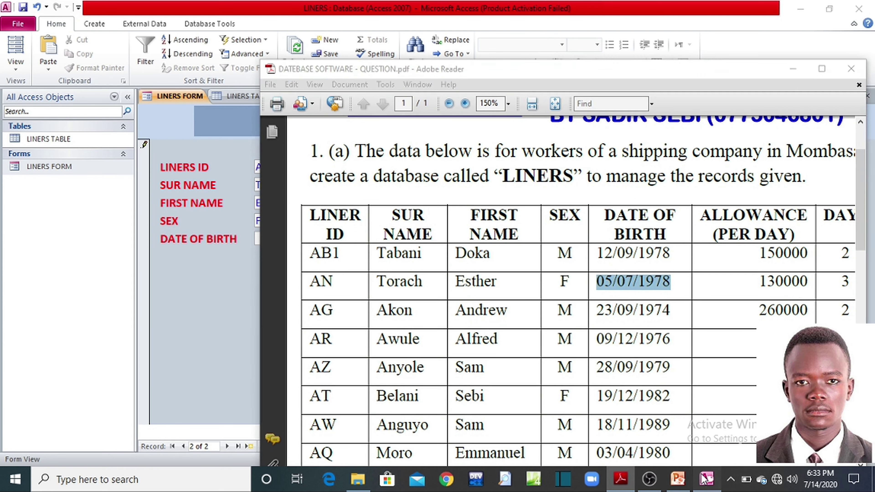
{"action": "left_click", "coordinate": [281, 238]}
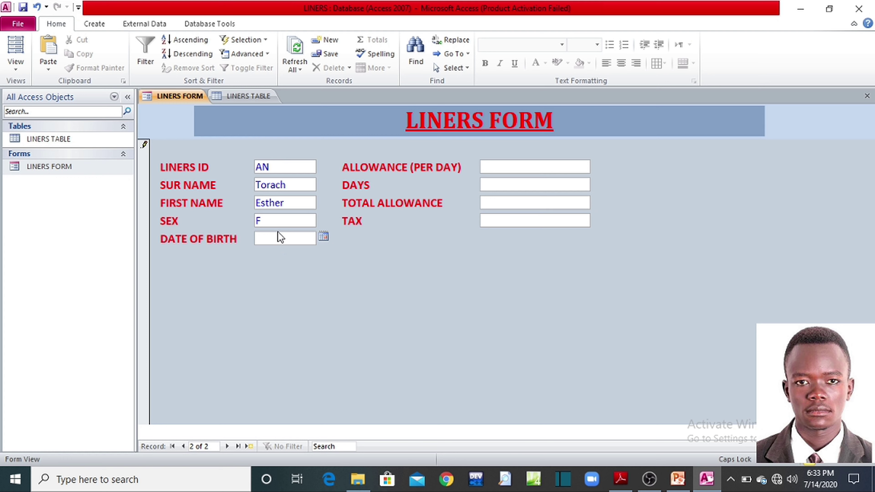
{"action": "key", "text": "ctrl+v"}
Paste the 130000 daily allowance, fill DAYS with 3, and save to open a new record
{"action": "left_click", "coordinate": [620, 479]}
{"action": "left_click_drag", "start_coordinate": [759, 284], "coordinate": [801, 280]}
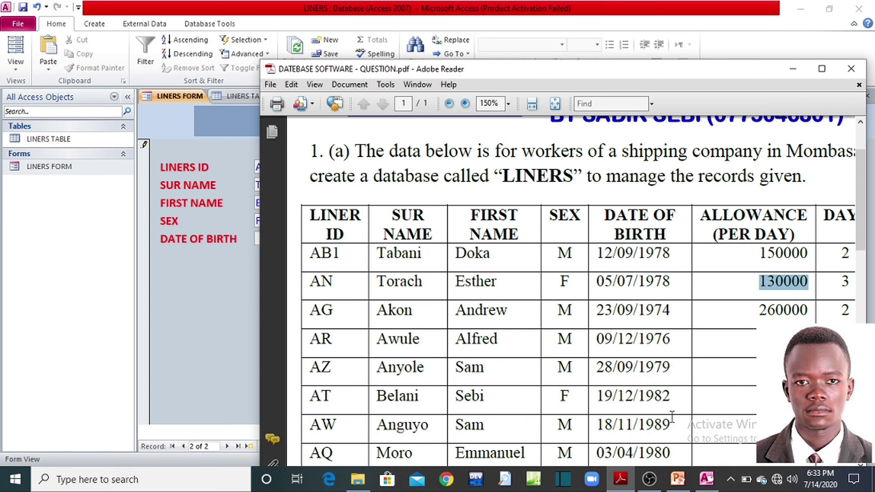
{"action": "left_click", "coordinate": [229, 317]}
{"action": "left_click", "coordinate": [536, 168]}
{"action": "type", "text": "130000"}
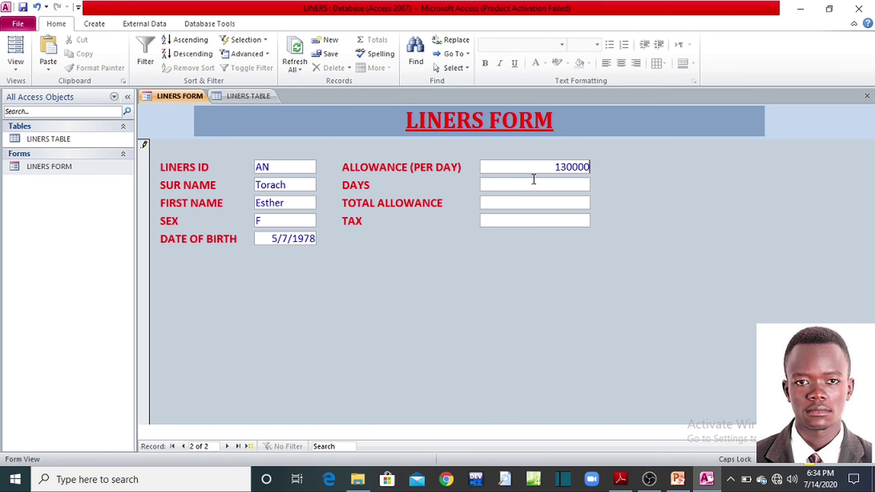
{"action": "left_click", "coordinate": [623, 479]}
{"action": "left_click", "coordinate": [623, 479]}
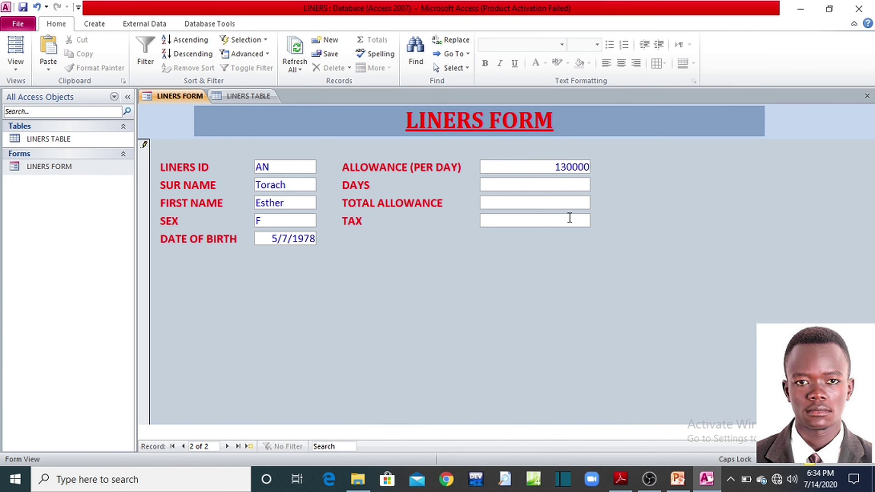
{"action": "left_click", "coordinate": [570, 180]}
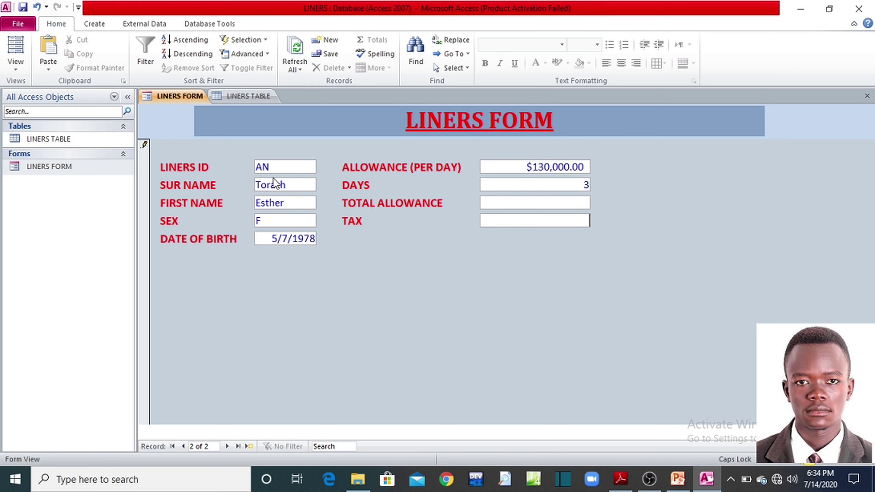
{"action": "key", "text": "Tab"}
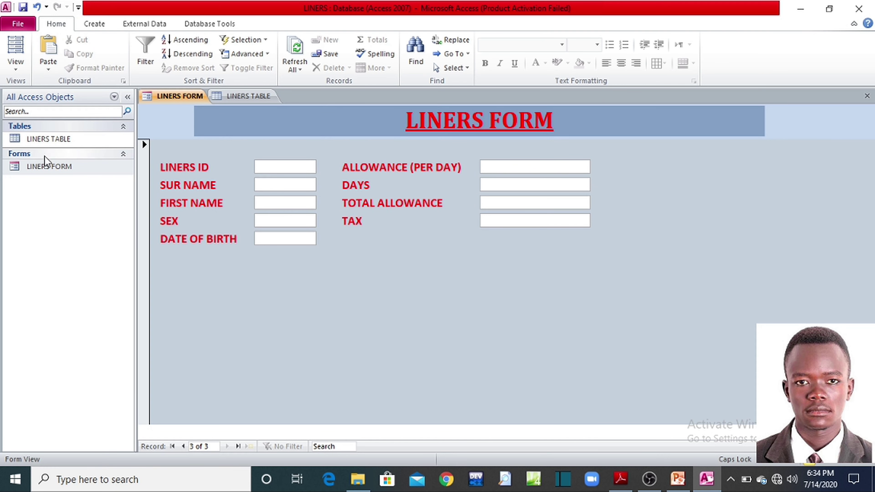
Check LINERS TABLE shows records AB1 and AN, switching between it and LINERS FORM
{"action": "double_click", "coordinate": [48, 139]}
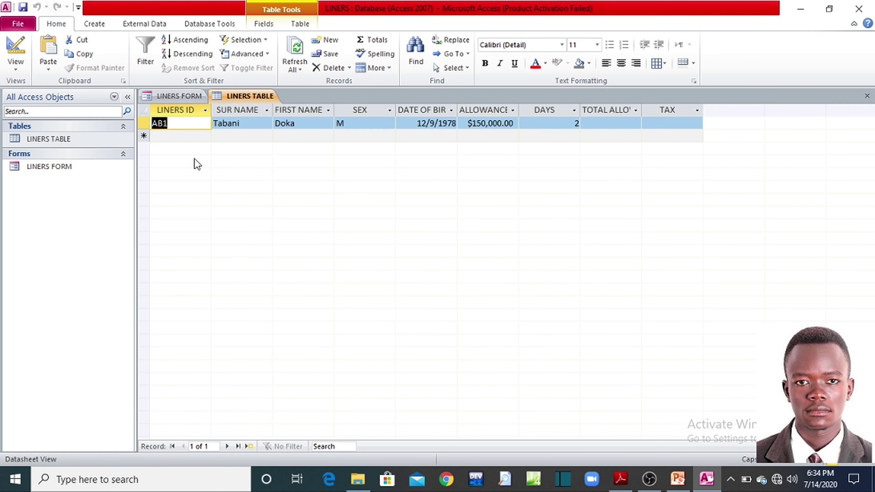
{"action": "left_click", "coordinate": [866, 96]}
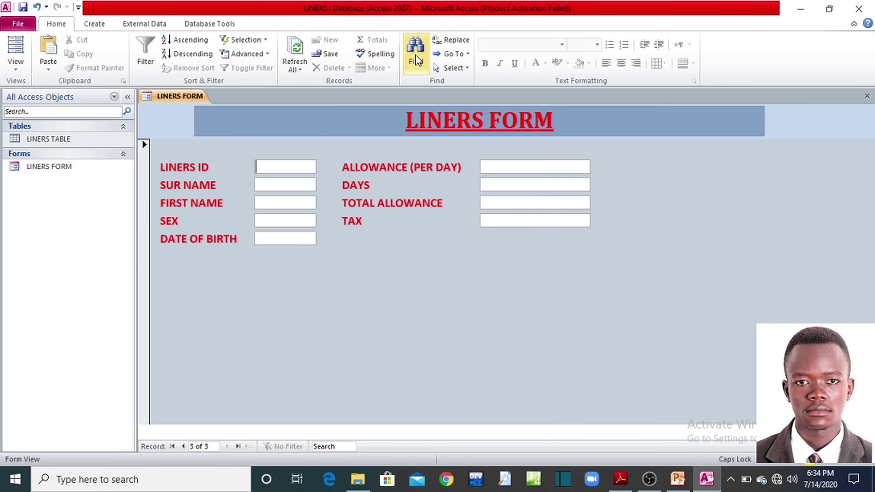
{"action": "double_click", "coordinate": [63, 140]}
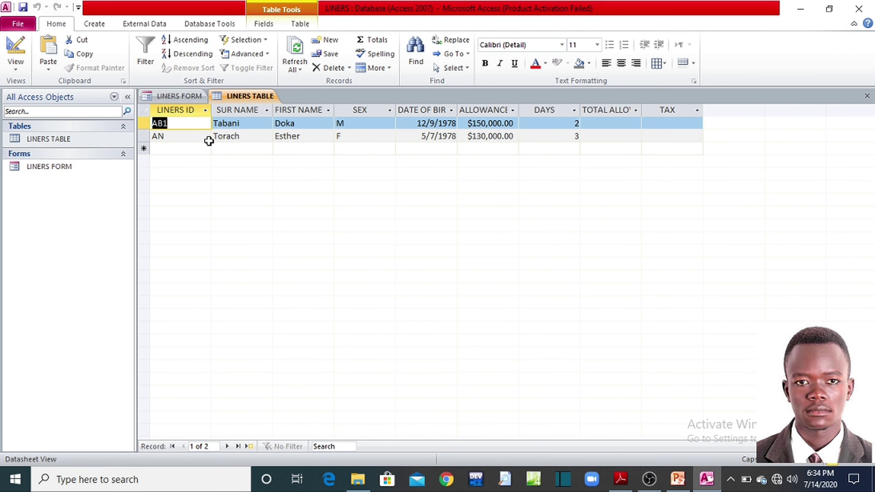
{"action": "double_click", "coordinate": [82, 167]}
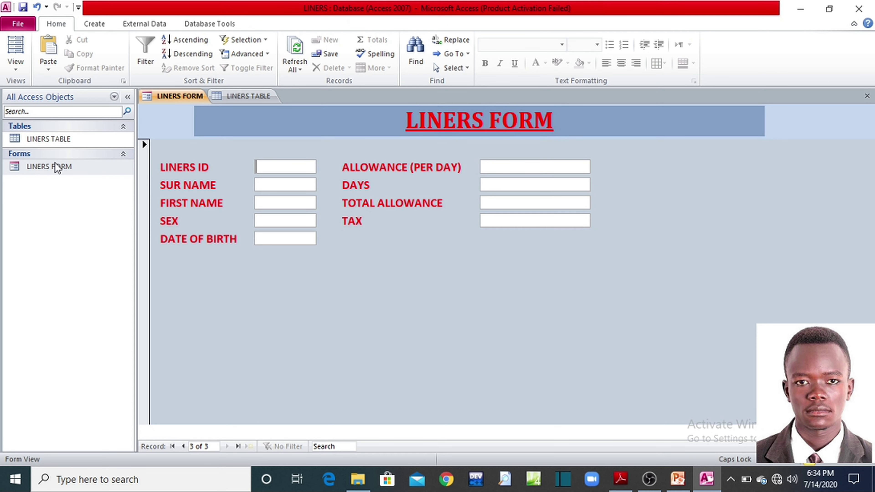
{"action": "double_click", "coordinate": [62, 139]}
{"action": "double_click", "coordinate": [64, 170]}
Print-preview LINERS FORM, zooming in and out on the page, then close the preview
{"action": "left_click", "coordinate": [16, 24]}
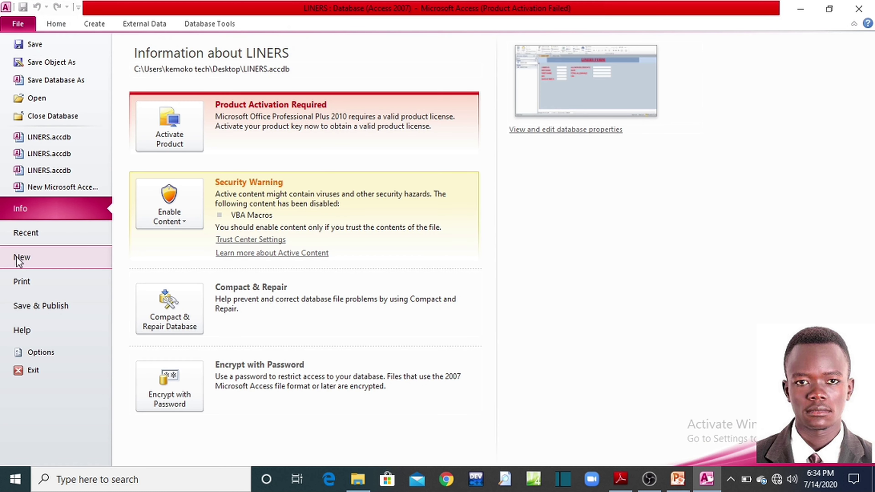
{"action": "left_click", "coordinate": [24, 283]}
{"action": "left_click", "coordinate": [217, 190]}
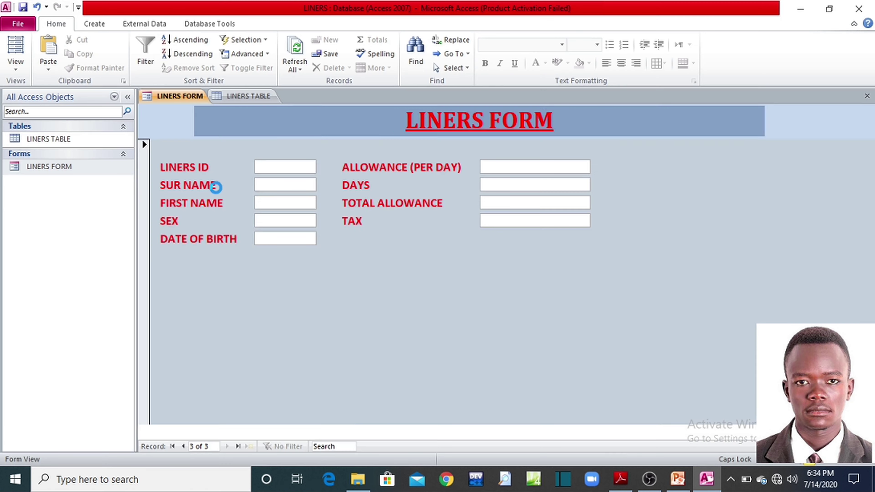
{"action": "left_click", "coordinate": [508, 292]}
{"action": "scroll", "coordinate": [508, 295], "scroll_direction": "up", "scroll_amount": 5}
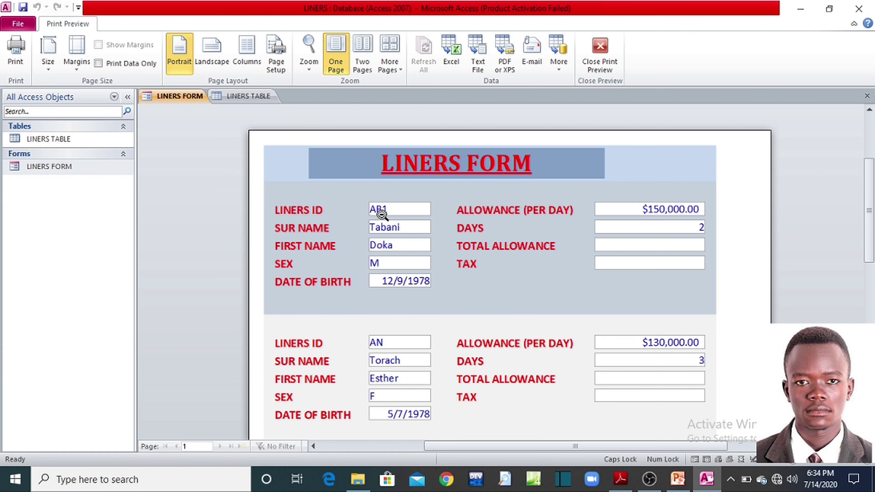
{"action": "left_click", "coordinate": [354, 357]}
{"action": "left_click", "coordinate": [448, 276]}
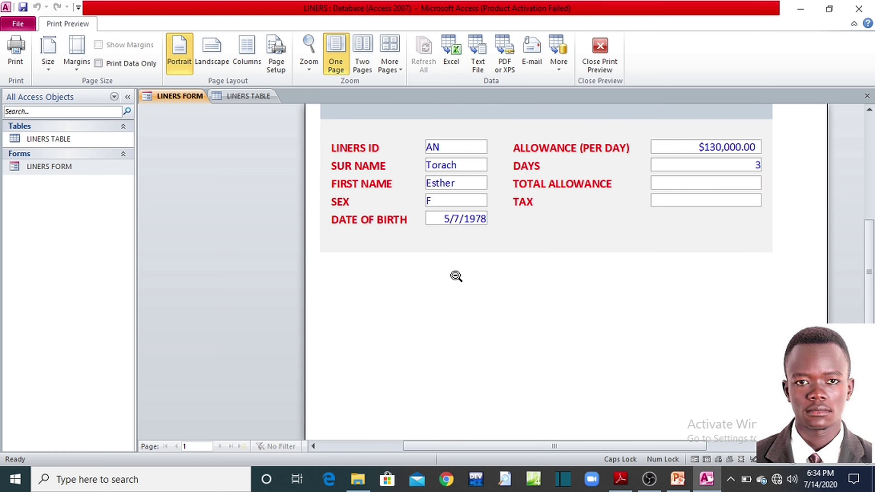
{"action": "scroll", "coordinate": [433, 254], "scroll_direction": "up", "scroll_amount": 5}
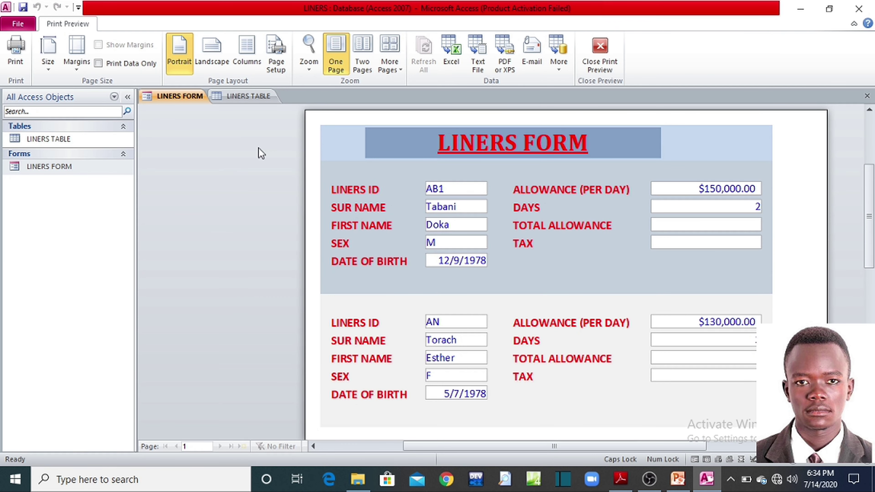
{"action": "left_click", "coordinate": [866, 96]}
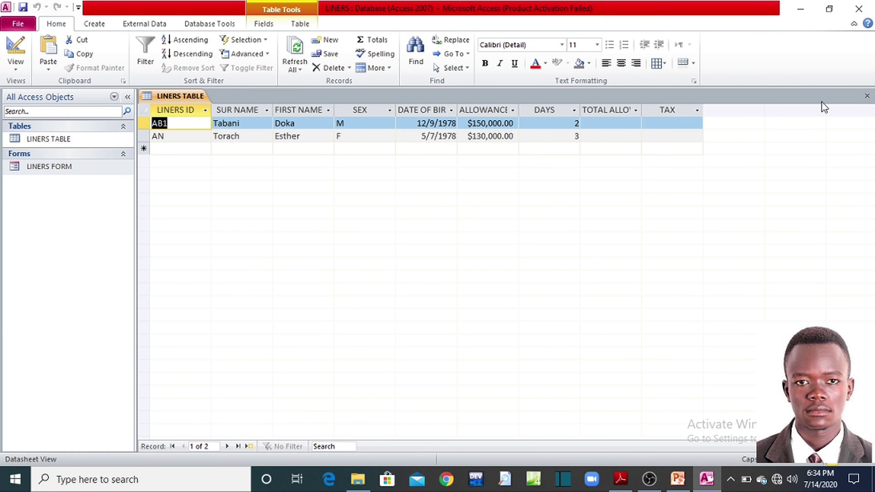
Close the table, reopen LINERS FORM, and step through both records to a blank third one
{"action": "left_click", "coordinate": [866, 96]}
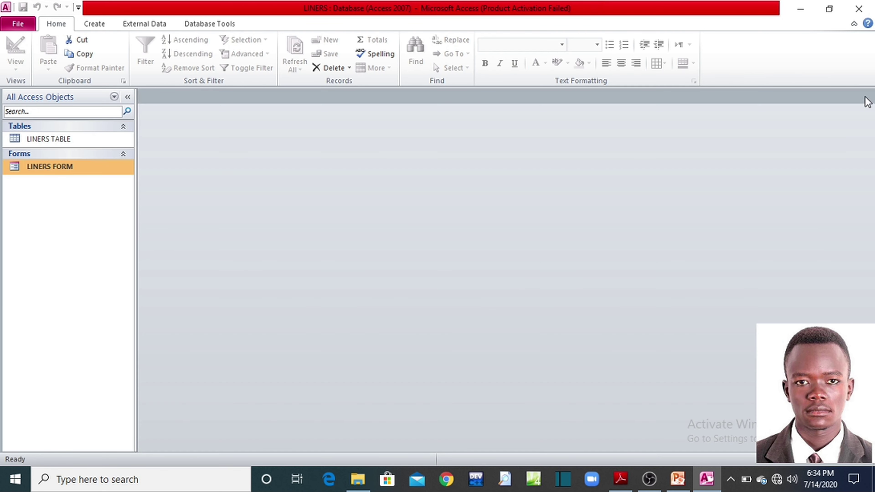
{"action": "double_click", "coordinate": [70, 167]}
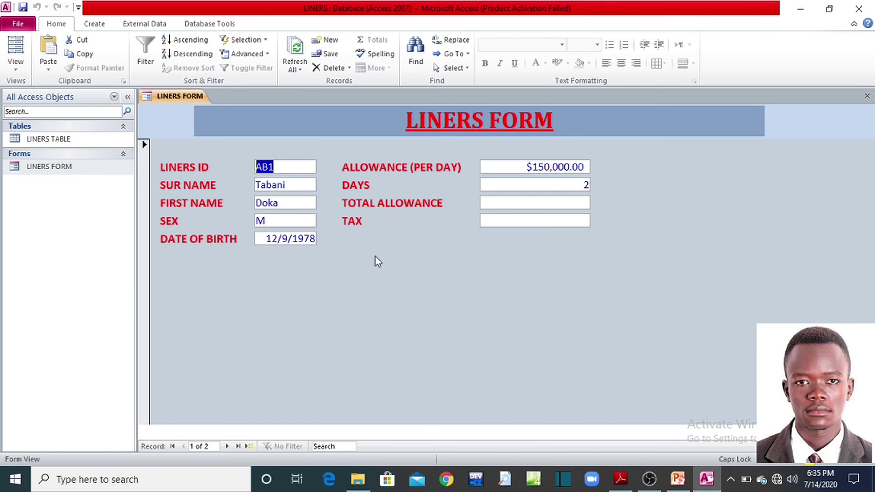
{"action": "key", "text": "Tab"}
{"action": "key", "text": "Tab"}
{"action": "key", "text": "Tab"}
{"action": "key", "text": "Tab"}
{"action": "key", "text": "Tab"}
{"action": "key", "text": "Tab"}
{"action": "key", "text": "Tab"}
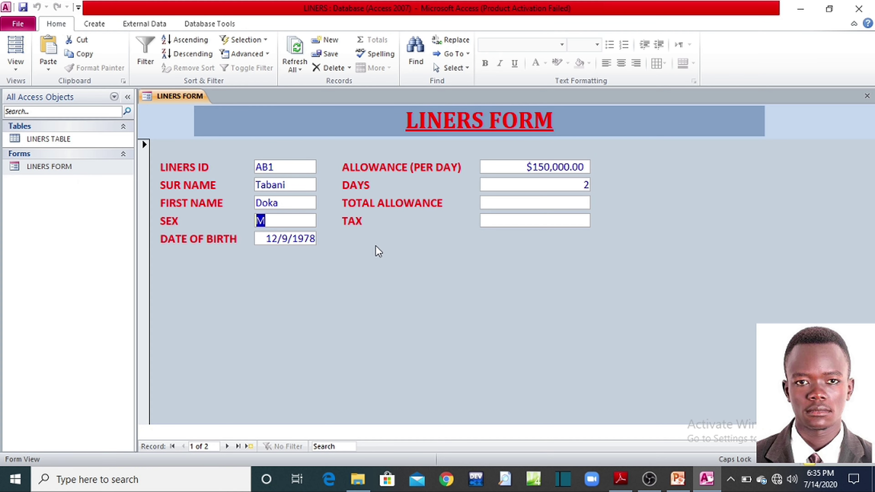
{"action": "key", "text": "Tab"}
{"action": "key", "text": "Tab"}
{"action": "key", "text": "Tab"}
{"action": "key", "text": "Tab"}
{"action": "key", "text": "Tab"}
{"action": "key", "text": "Tab"}
{"action": "key", "text": "Tab"}
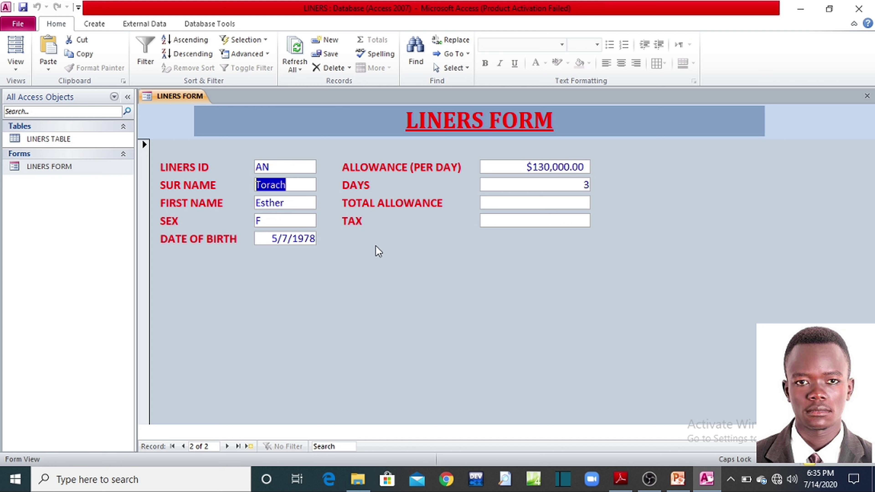
{"action": "key", "text": "Tab"}
{"action": "key", "text": "Tab"}
{"action": "key", "text": "Tab"}
{"action": "key", "text": "Tab"}
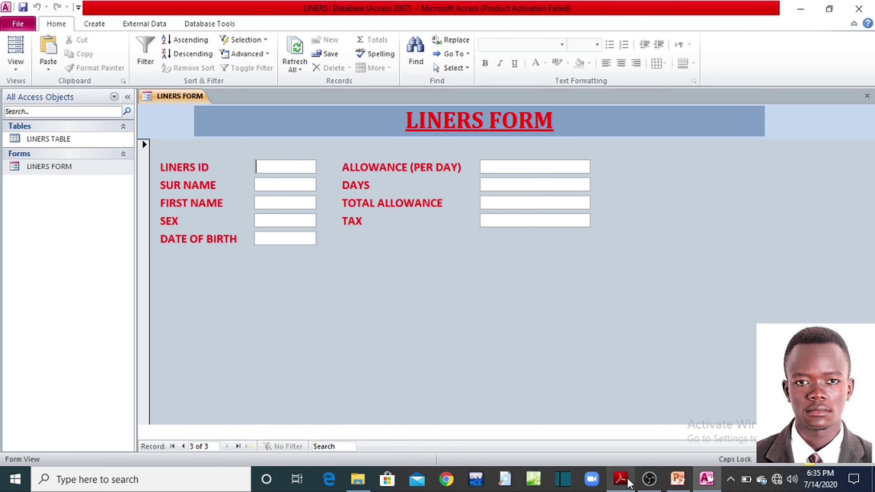
Bring the question PDF in Adobe Reader back to the front
{"action": "left_click", "coordinate": [620, 479]}
{"action": "left_click", "coordinate": [243, 382]}
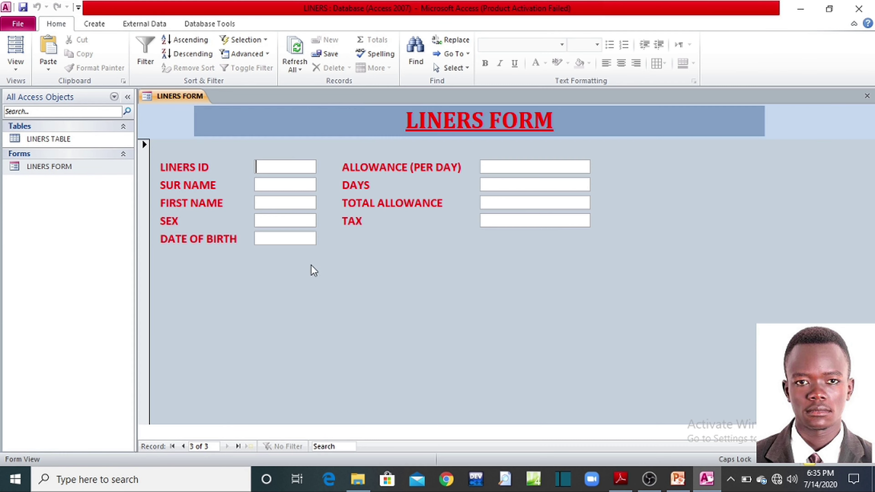
{"action": "left_click", "coordinate": [621, 482]}
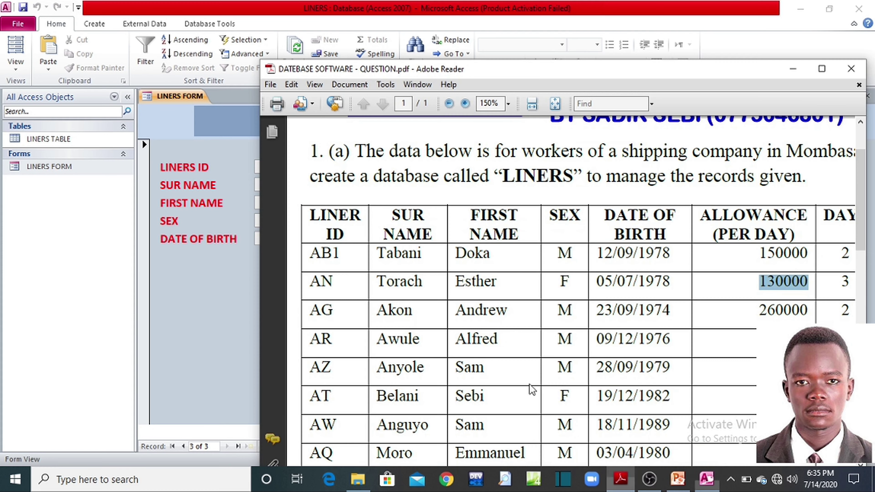
Maximize the question PDF, clear the highlighted value, and scroll up to the workers table
{"action": "double_click", "coordinate": [626, 67]}
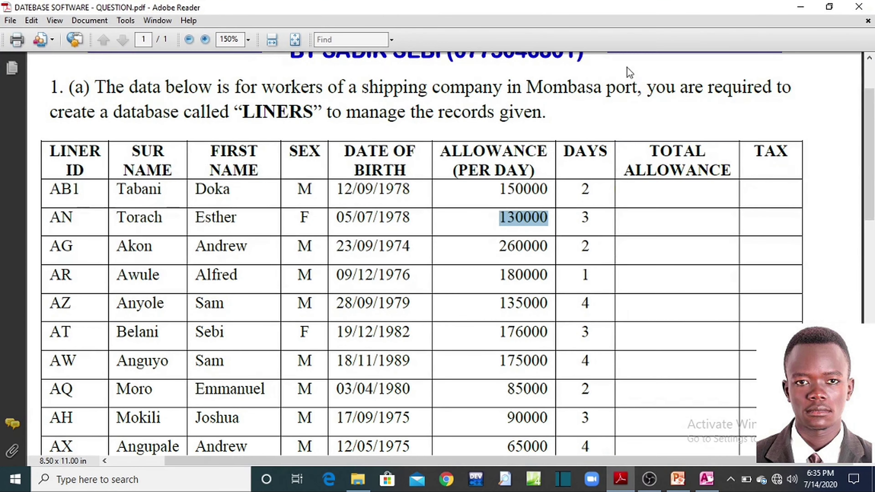
{"action": "left_click", "coordinate": [536, 228]}
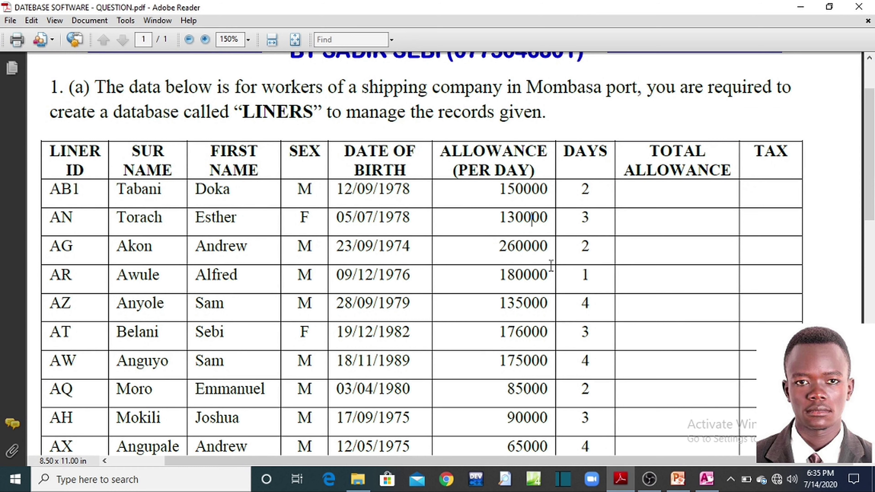
{"action": "scroll", "coordinate": [545, 251], "scroll_direction": "up", "scroll_amount": 3}
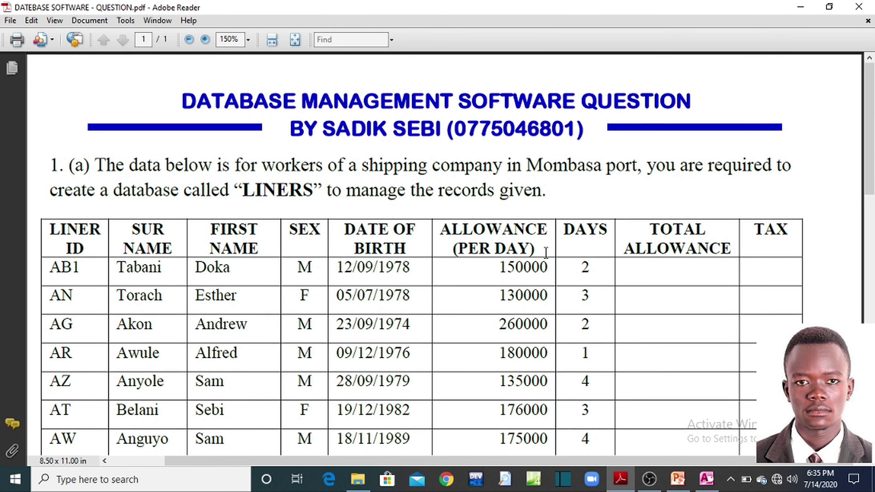